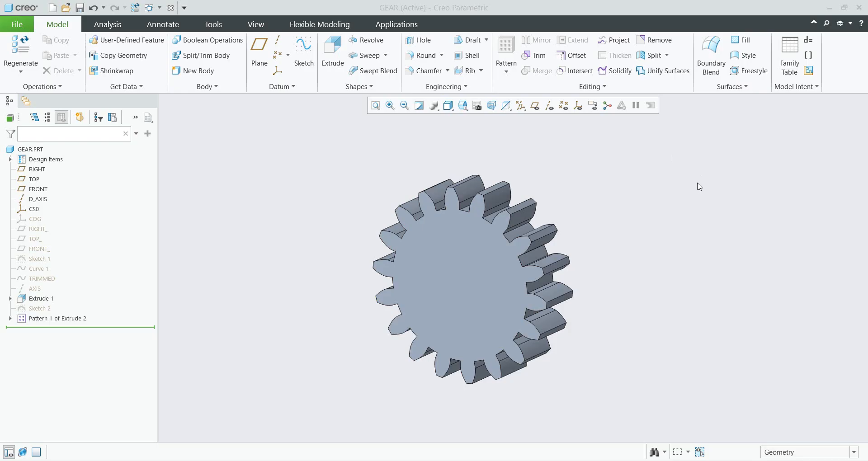
# Step: Examine the equation that defines Curve 1 in the gear part and close it without changes
pyautogui.click(36, 273)
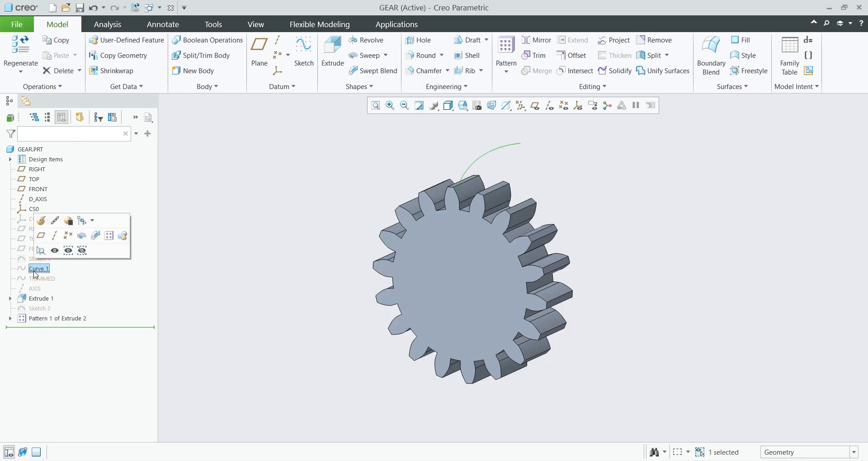
pyautogui.click(40, 220)
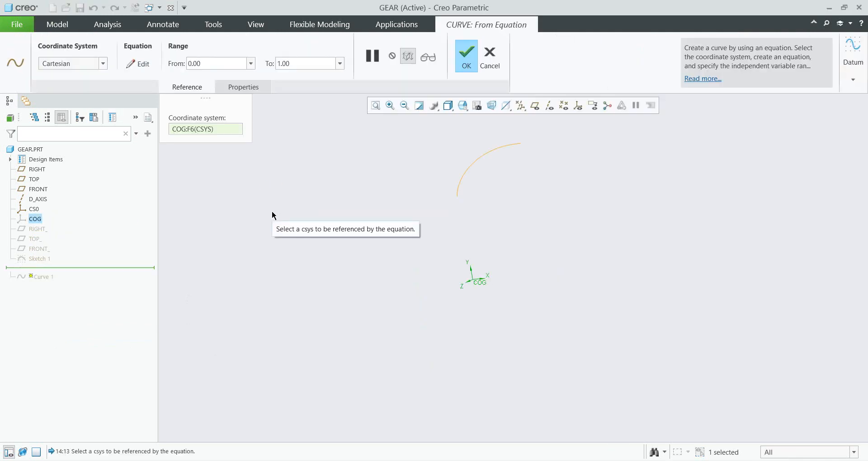
pyautogui.click(139, 66)
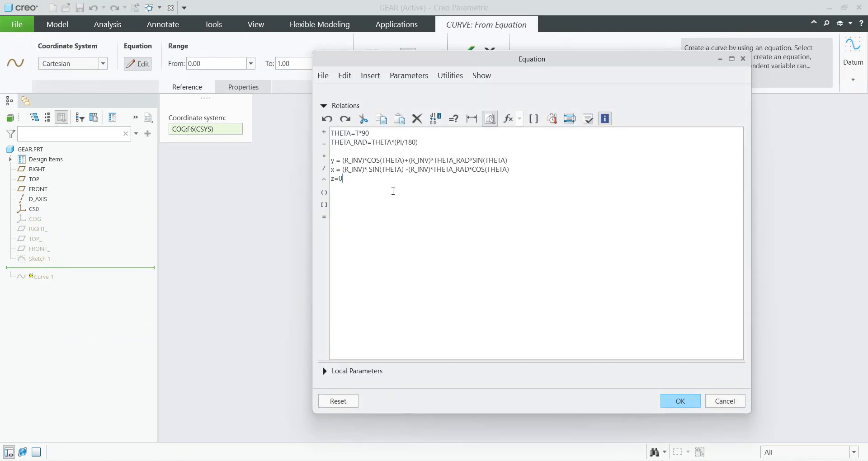
pyautogui.moveTo(352, 182); pyautogui.dragTo(315, 126)
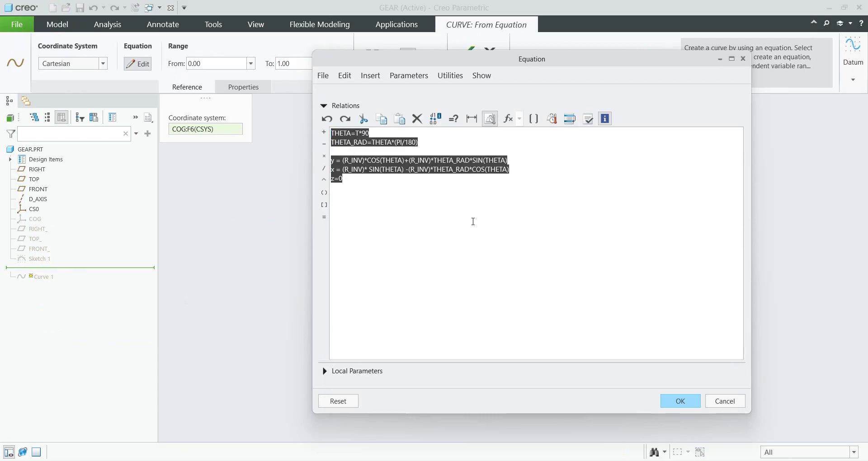
pyautogui.click(746, 62)
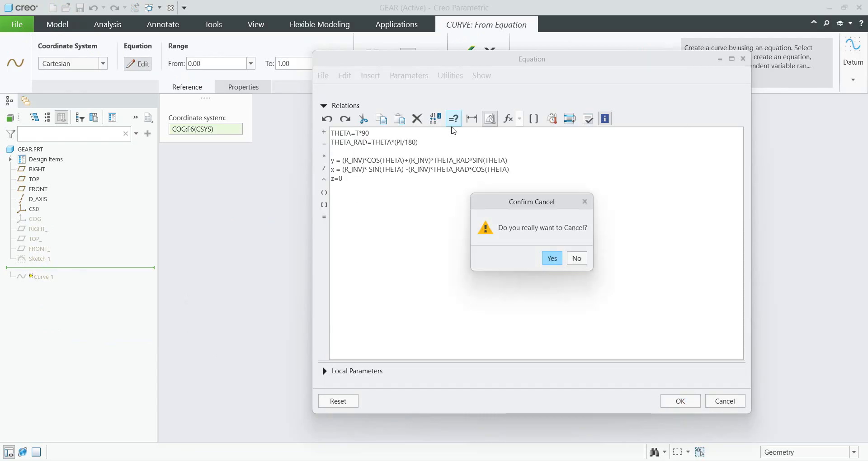
pyautogui.click(551, 258)
pyautogui.click(467, 59)
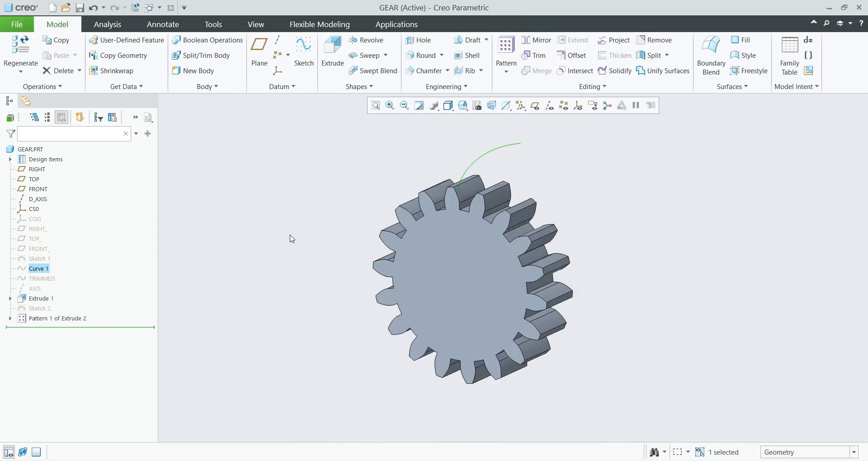
pyautogui.click(286, 235)
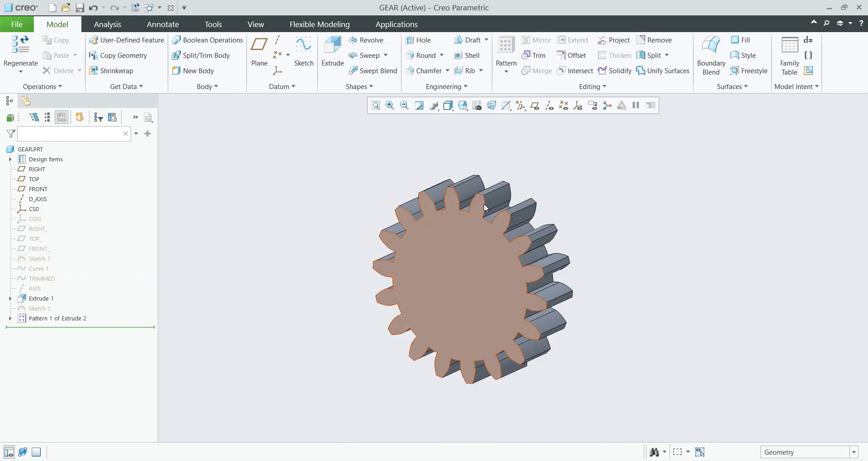
# Step: Examine the gear part's relations for inputs and calculations and close them without changes
pyautogui.click(813, 44)
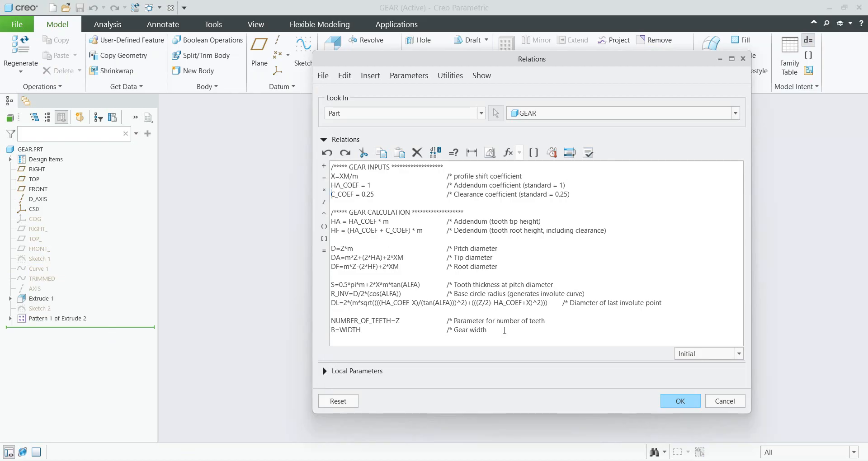
pyautogui.click(731, 404)
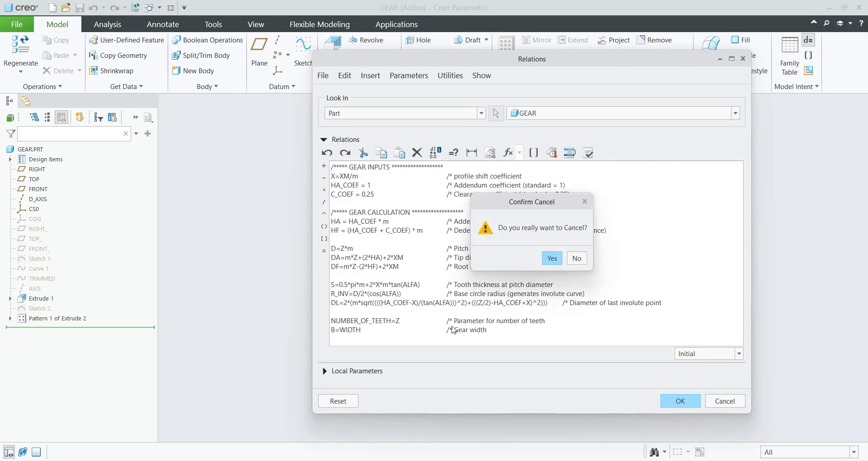
pyautogui.click(552, 259)
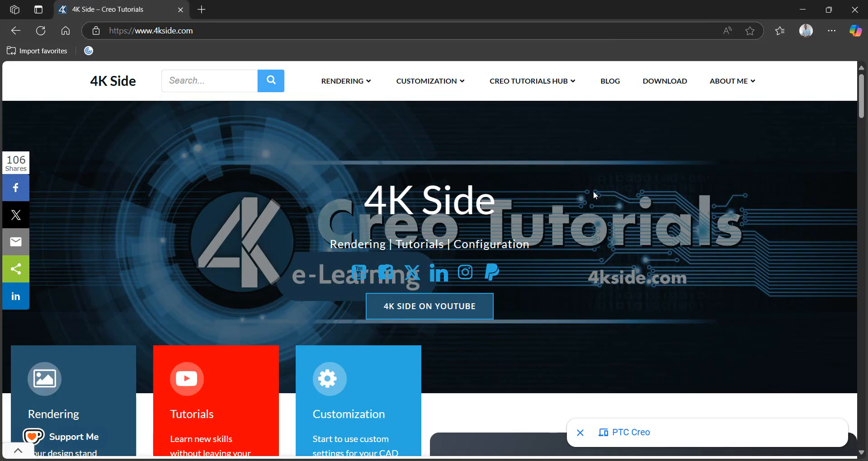
# Step: In the web browser, open the blog article "Creo Parametric Gear Design: Step-by-Step Guide" and copy its complete gear relations block
pyautogui.click(610, 84)
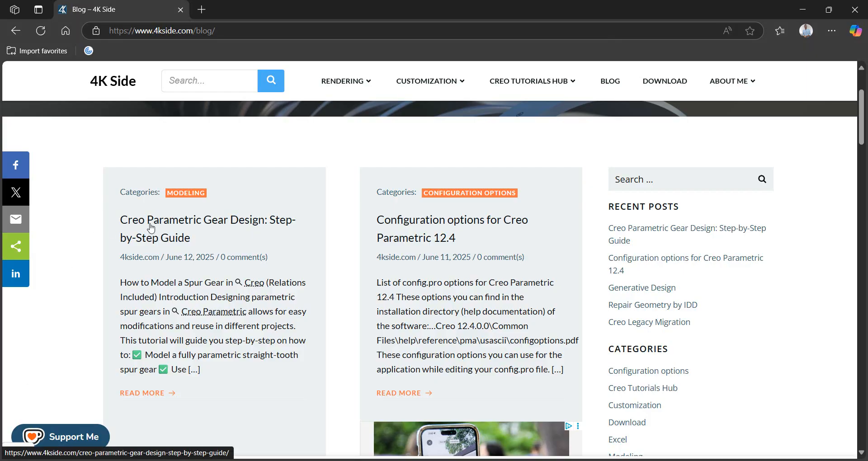
pyautogui.click(187, 239)
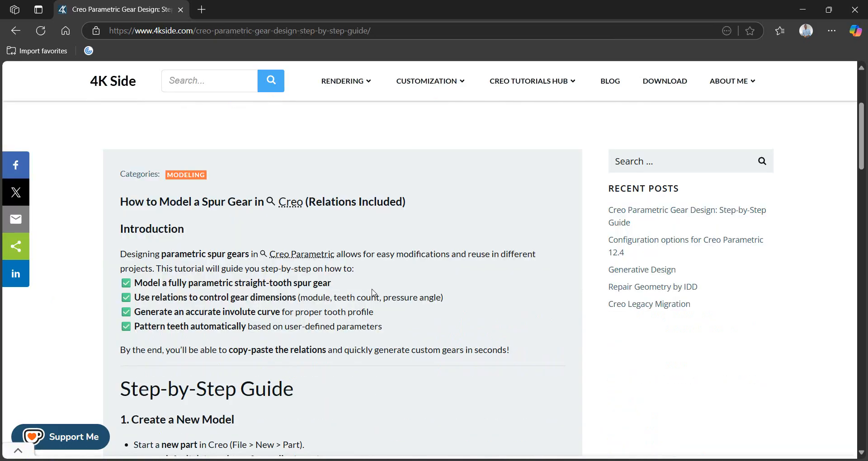
pyautogui.scroll(-5, 372, 293)
pyautogui.scroll(-3, 283, 269)
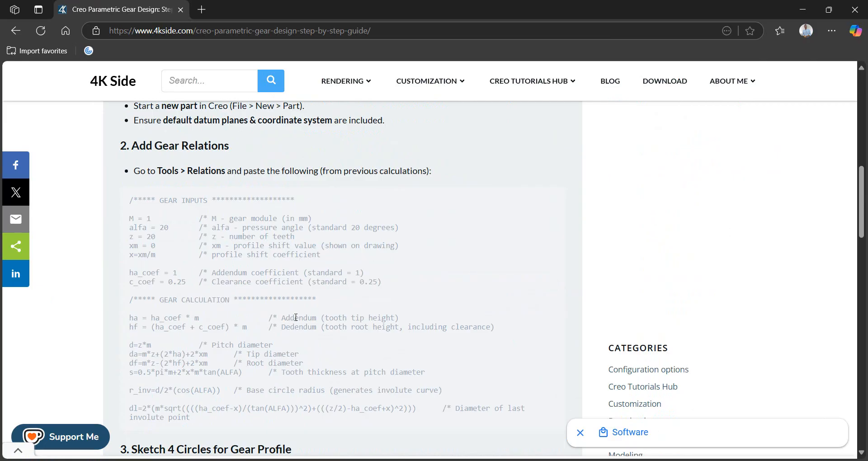
pyautogui.scroll(-5, 310, 316)
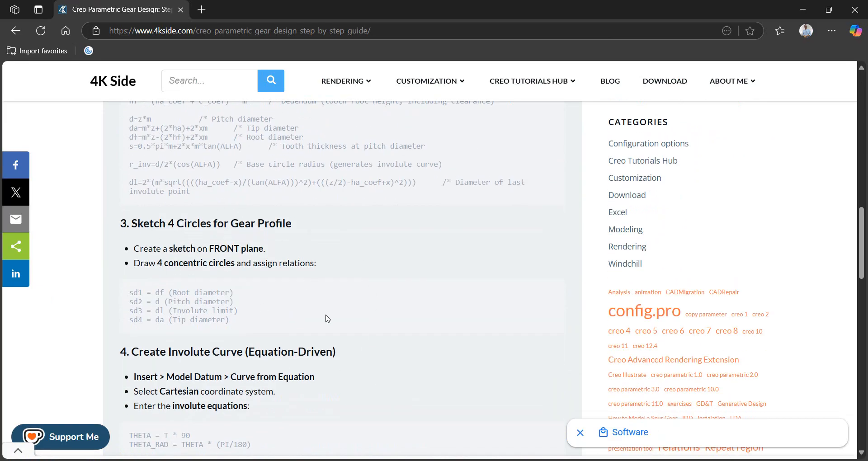
pyautogui.scroll(-13, 327, 319)
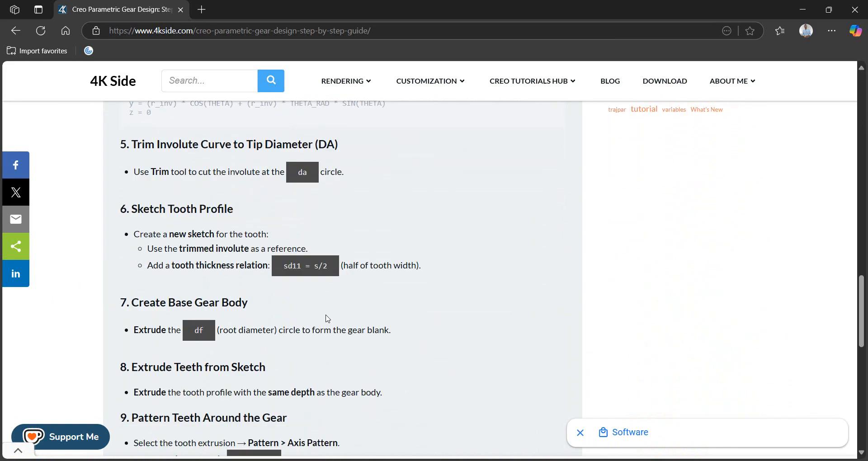
pyautogui.scroll(-3, 326, 315)
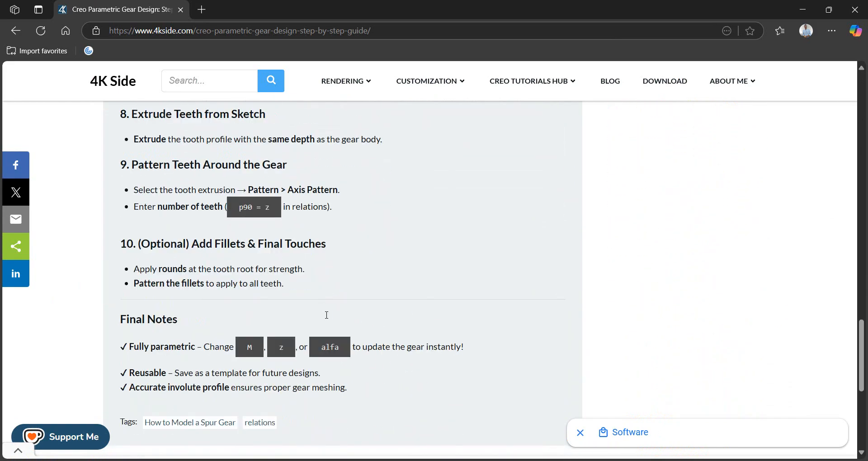
pyautogui.scroll(16, 327, 315)
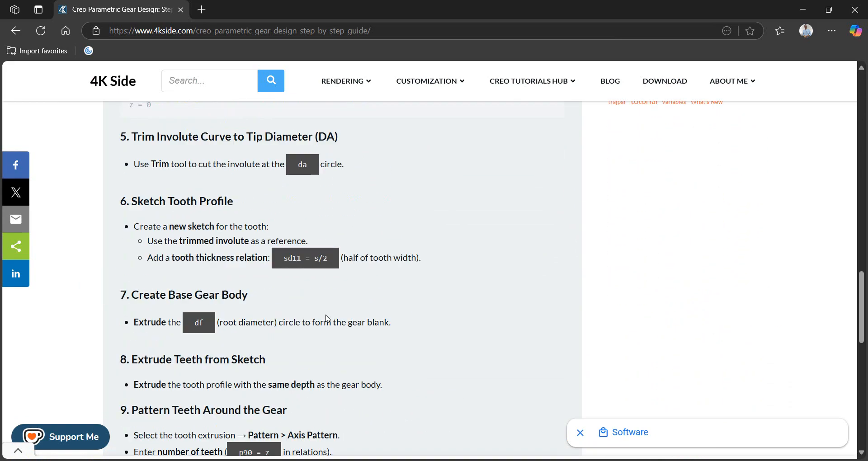
pyautogui.scroll(3, 291, 300)
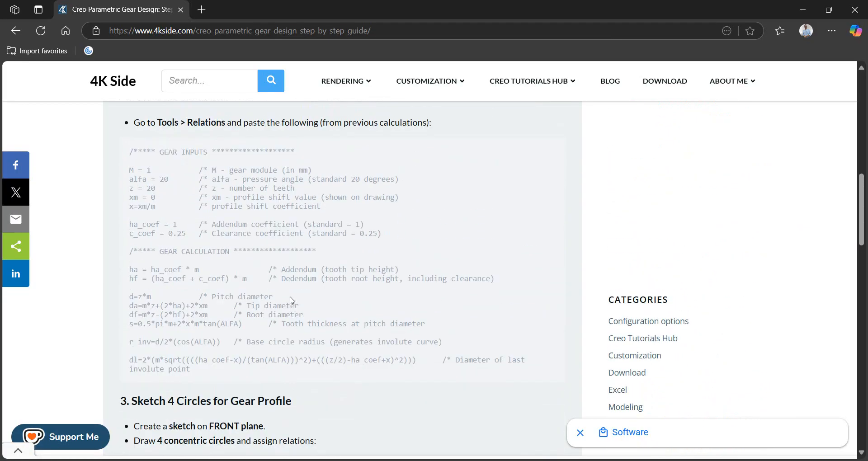
pyautogui.moveTo(190, 417); pyautogui.dragTo(131, 199)
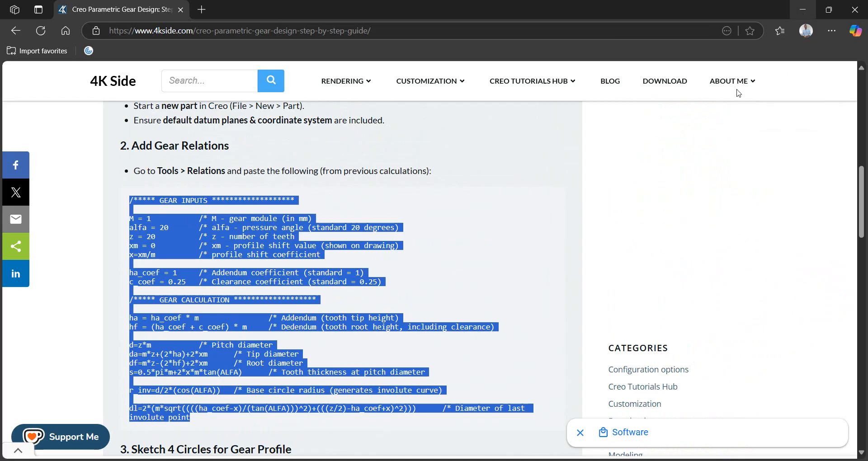
# Step: Switch back to Creo Parametric and create a new solid part named g2 with the default template
pyautogui.click(528, 460)
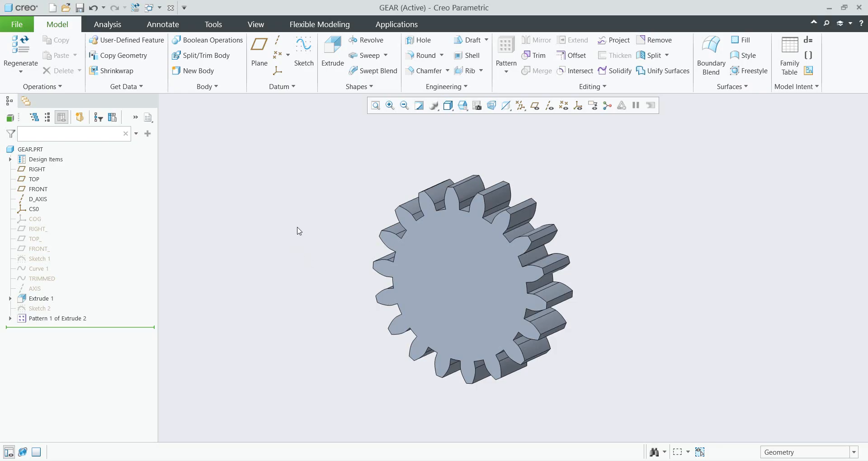
pyautogui.hotkey('ctrl', 'n')
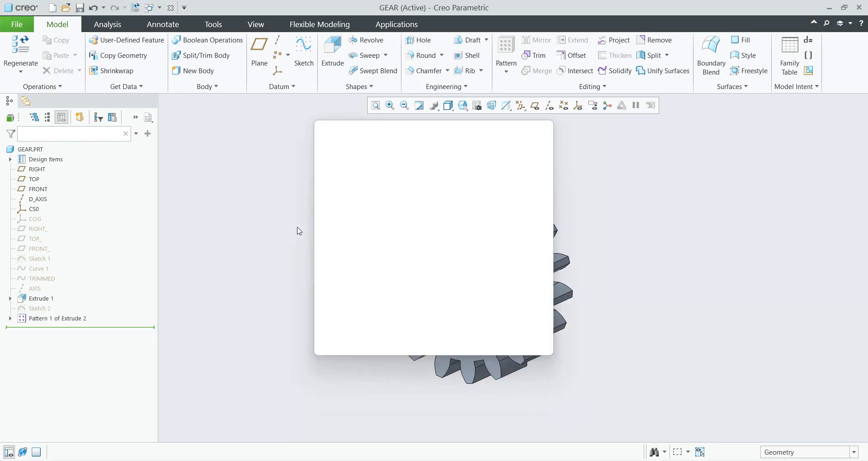
pyautogui.write('g2')
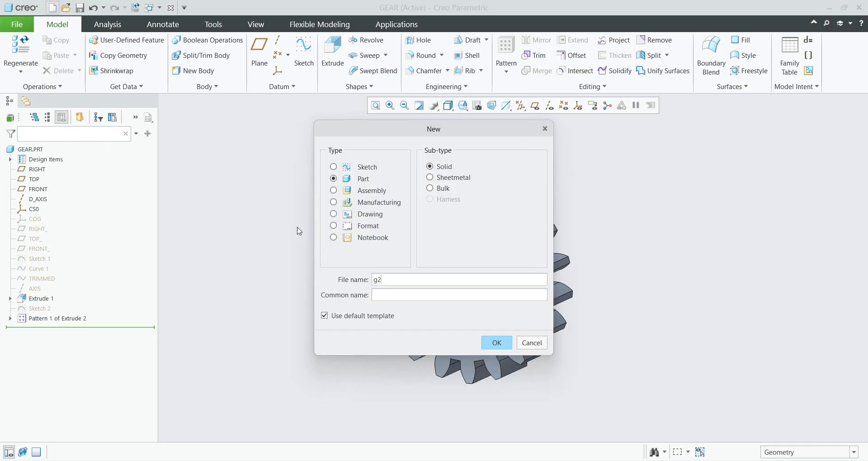
pyautogui.press('Return')
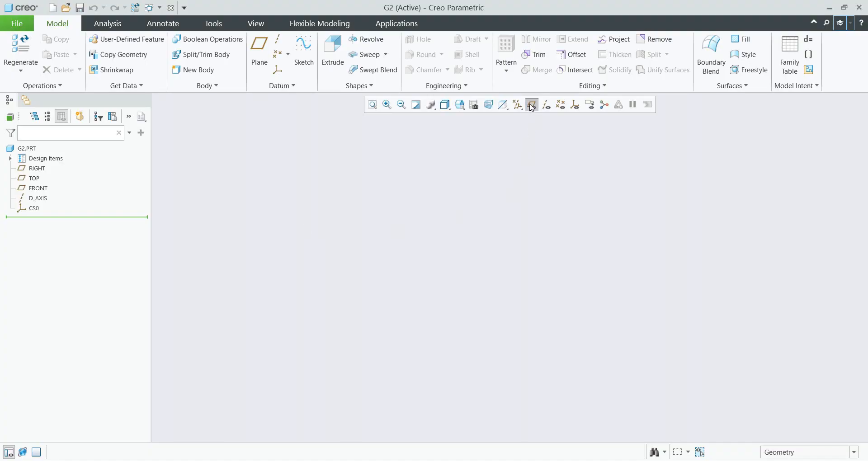
# Step: Display the datum planes in the new part, leaving the coordinate system display off
pyautogui.click(532, 105)
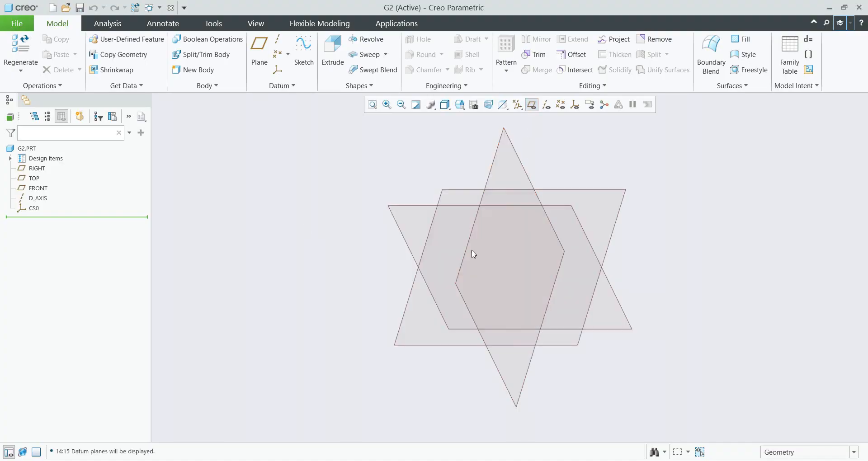
pyautogui.click(575, 106)
pyautogui.click(575, 106)
pyautogui.click(532, 106)
pyautogui.click(532, 104)
# Step: Replace the existing TOTAL_WEIGHT relation of part G2 with the copied gear relations and enlarge the relations editor
pyautogui.click(809, 42)
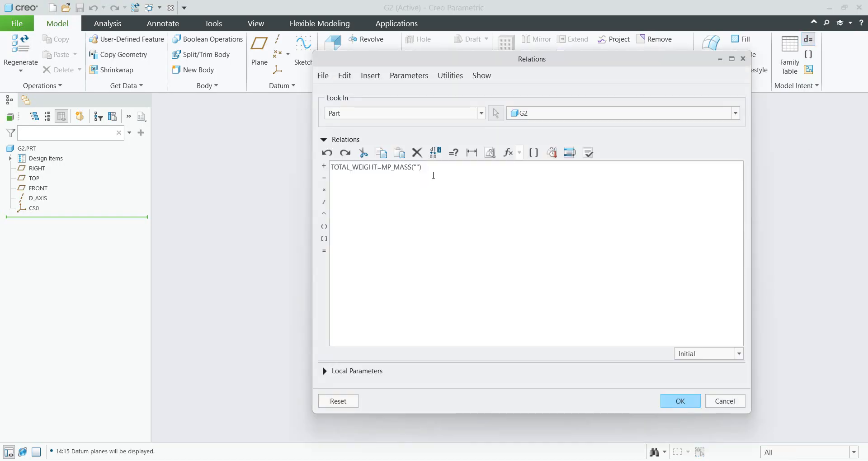
pyautogui.moveTo(433, 175); pyautogui.dragTo(301, 191)
pyautogui.press('Delete')
pyautogui.hotkey('ctrl', 'v')
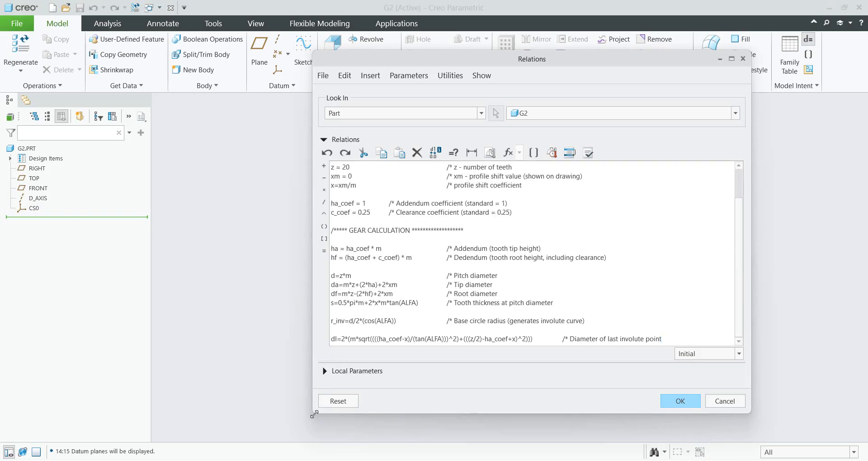
pyautogui.moveTo(284, 422); pyautogui.dragTo(229, 449)
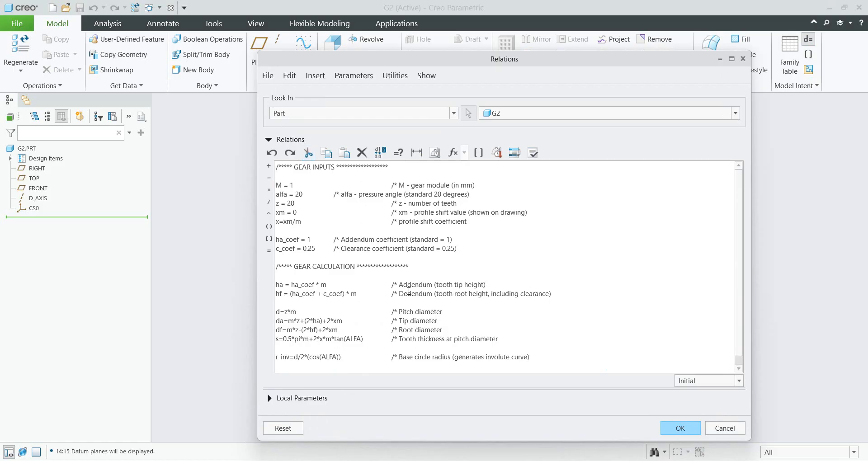
# Step: Set the gear module M to 1.5 and the number of teeth z to 21 in the relations
pyautogui.click(294, 185)
pyautogui.write('.5')
pyautogui.press('BackSpace')
pyautogui.press('BackSpace')
pyautogui.write('21')
# Step: Review the clearance coefficient, addendum, pitch diameter and tip diameter relations, and accept the part relations
pyautogui.moveTo(302, 248); pyautogui.dragTo(312, 249)
pyautogui.moveTo(327, 285); pyautogui.dragTo(271, 285)
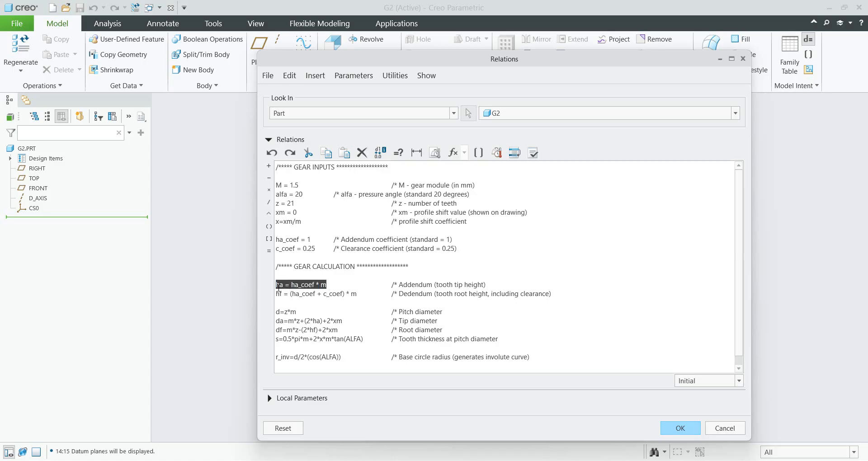
pyautogui.moveTo(399, 285); pyautogui.dragTo(486, 284)
pyautogui.scroll(-1, 368, 279)
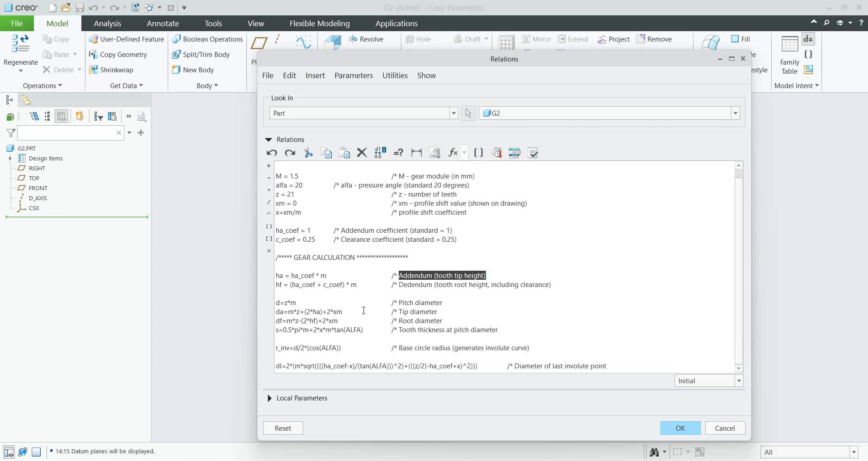
pyautogui.moveTo(280, 305); pyautogui.dragTo(270, 308)
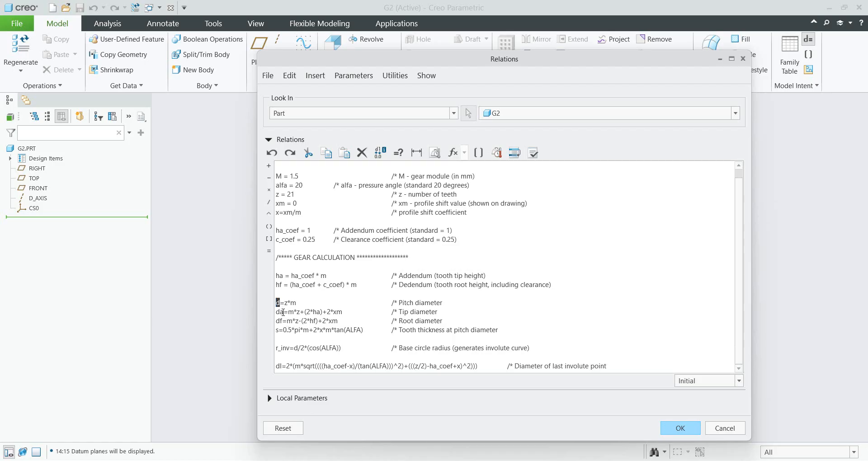
pyautogui.moveTo(283, 312); pyautogui.dragTo(273, 313)
pyautogui.click(680, 429)
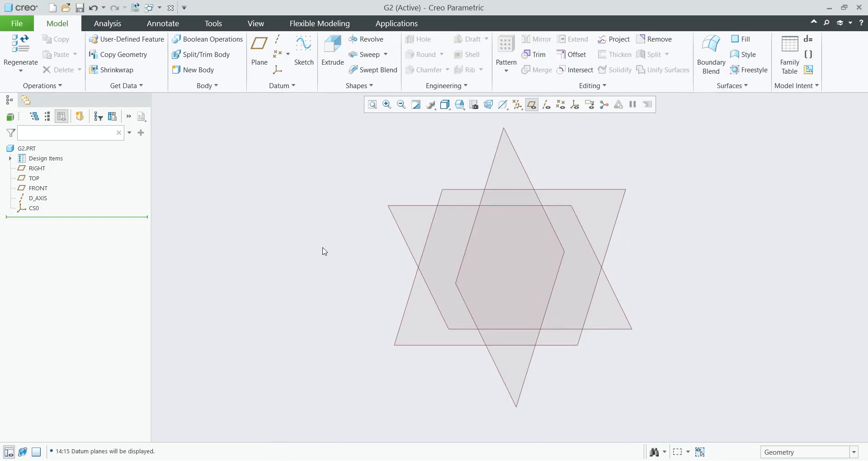
# Step: Start a new sketch on the FRONT datum plane with the default orientation
pyautogui.click(305, 48)
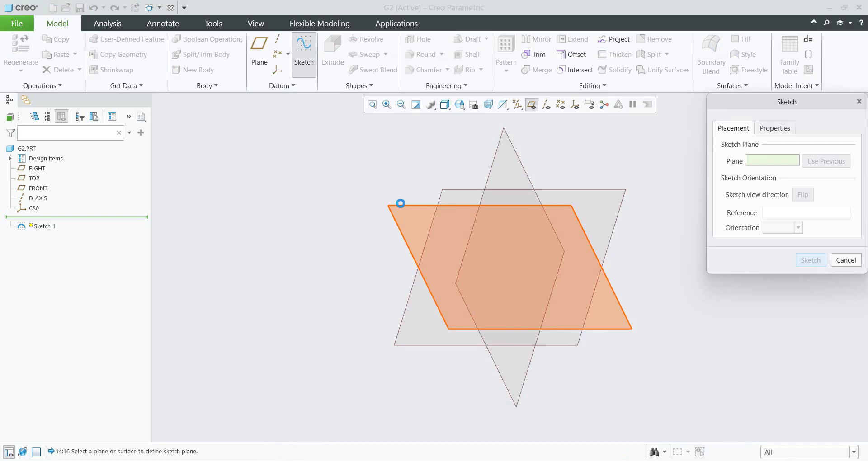
pyautogui.click(401, 205)
pyautogui.click(810, 260)
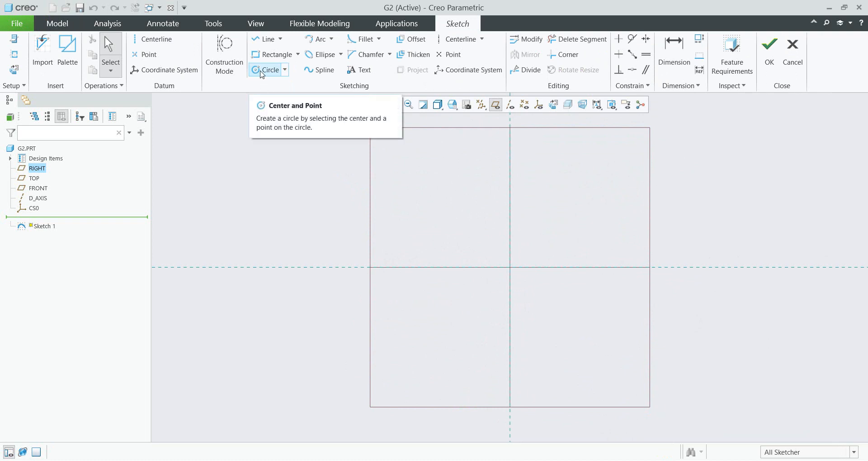
# Step: Sketch four concentric circles centred on the origin, with diameters of about 349, 392, 444 and 495
pyautogui.click(262, 71)
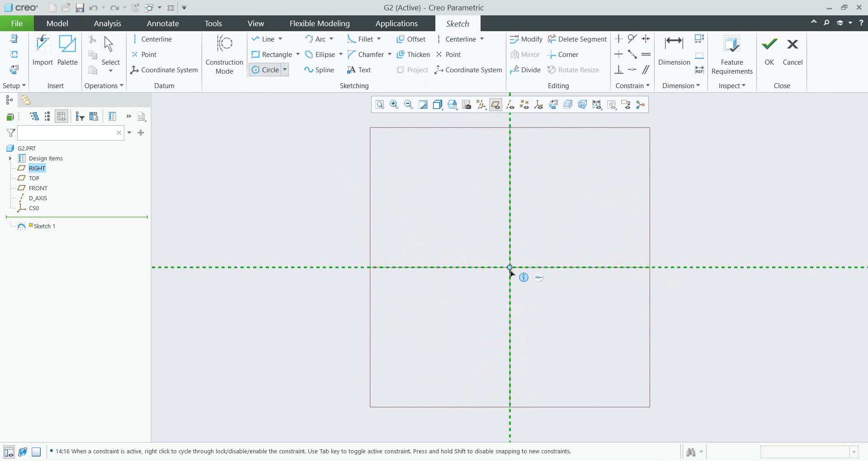
pyautogui.click(510, 267)
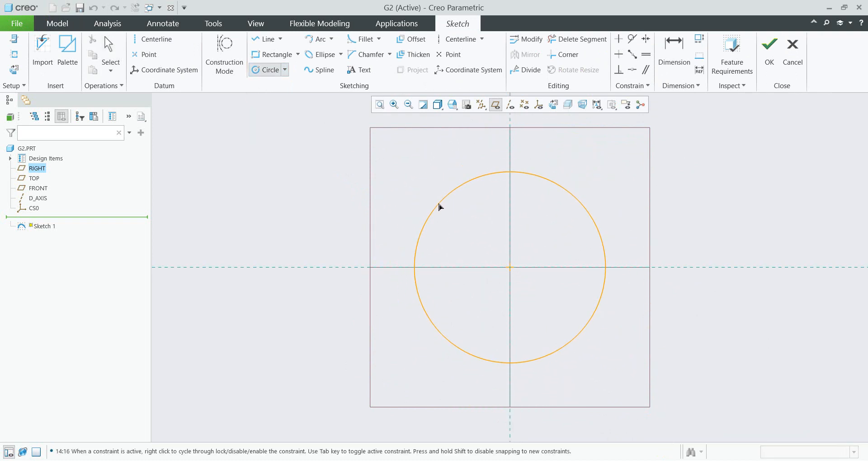
pyautogui.click(438, 205)
pyautogui.click(510, 267)
pyautogui.click(433, 195)
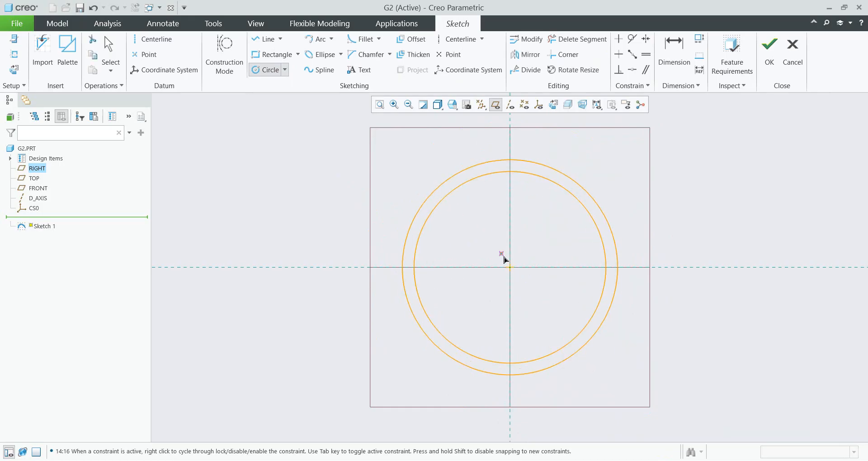
pyautogui.click(510, 268)
pyautogui.click(409, 198)
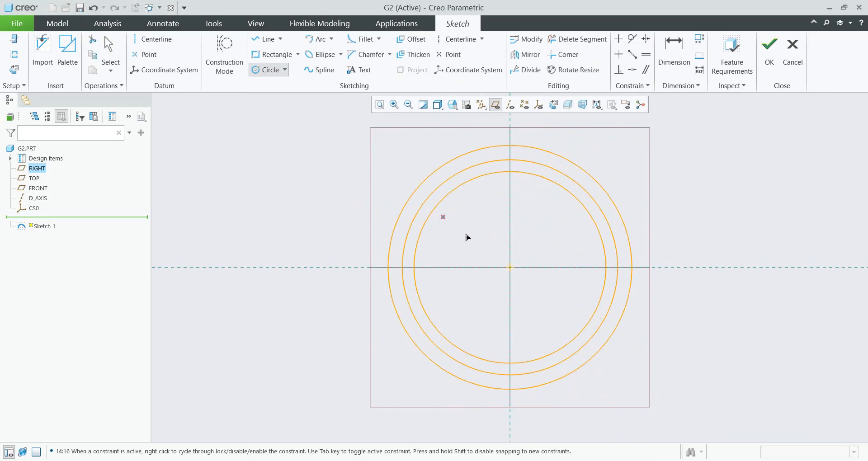
pyautogui.click(510, 267)
pyautogui.click(387, 206)
pyautogui.middleClick(312, 188)
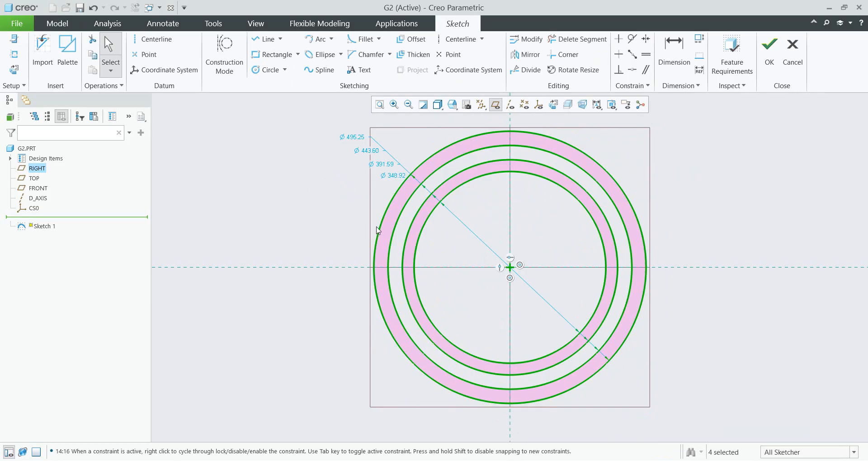
# Step: Spread the four diameter dimensions apart inside the circles so each one is readable
pyautogui.moveTo(398, 183); pyautogui.dragTo(437, 250)
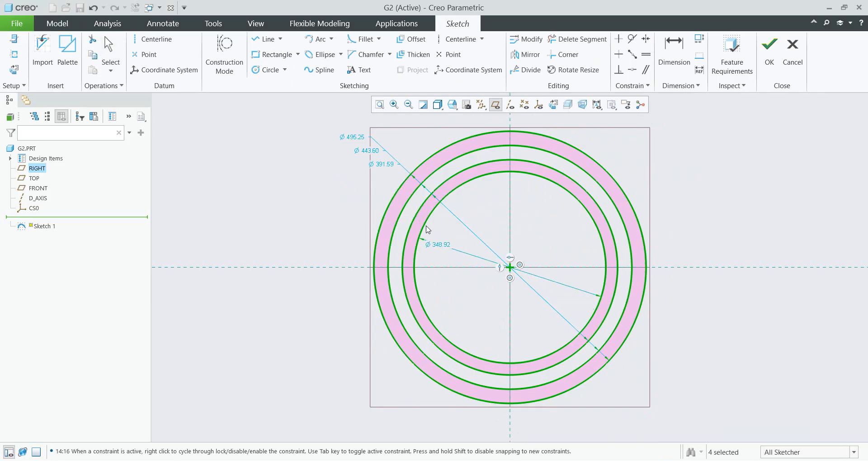
pyautogui.moveTo(388, 167); pyautogui.dragTo(446, 223)
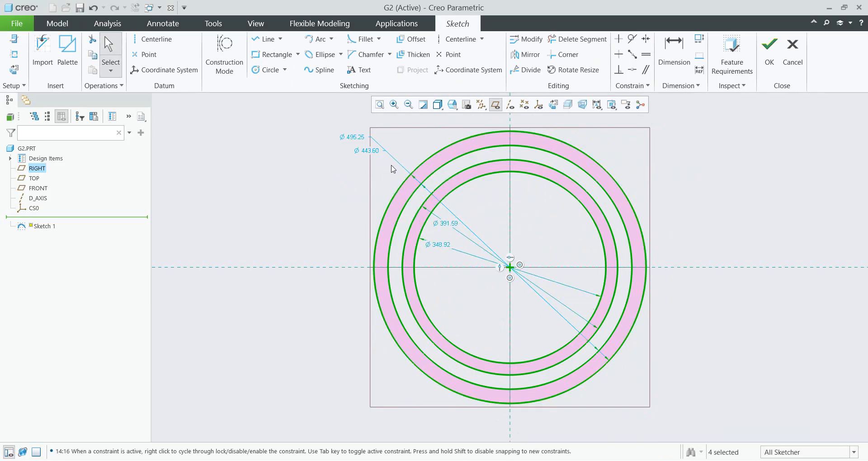
pyautogui.moveTo(372, 154); pyautogui.dragTo(460, 214)
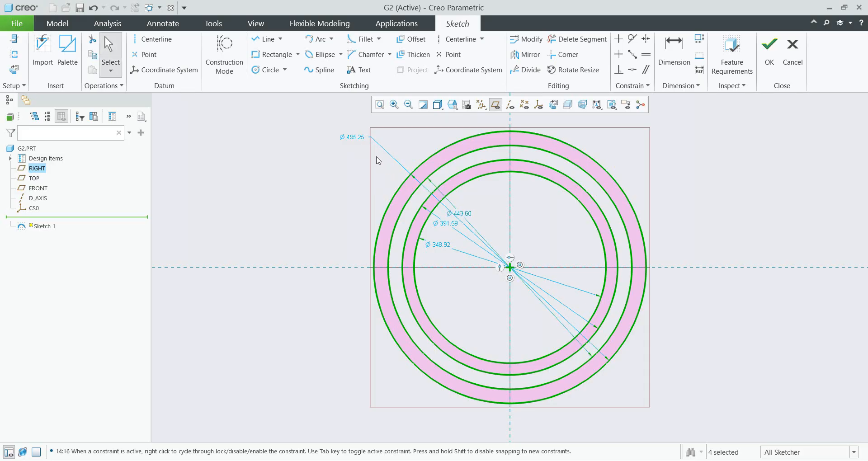
pyautogui.moveTo(360, 141); pyautogui.dragTo(478, 203)
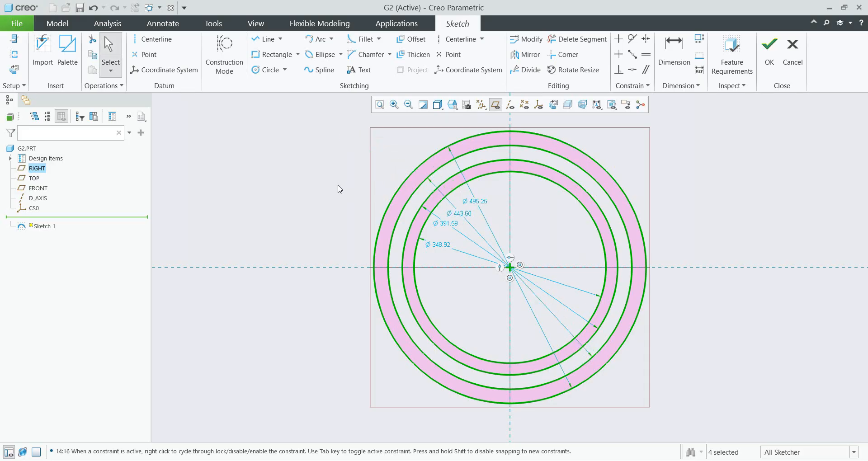
pyautogui.click(339, 188)
pyautogui.keyDown('shift'); pyautogui.moveTo(335, 188); pyautogui.dragTo(274, 195, button='middle'); pyautogui.keyUp('shift')
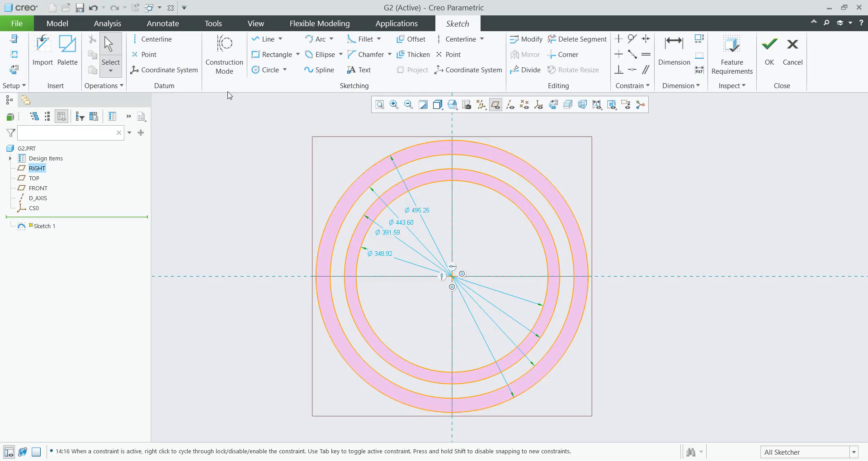
# Step: Open the sketch's section relations and add sd0=df for the innermost circle's diameter
pyautogui.click(214, 24)
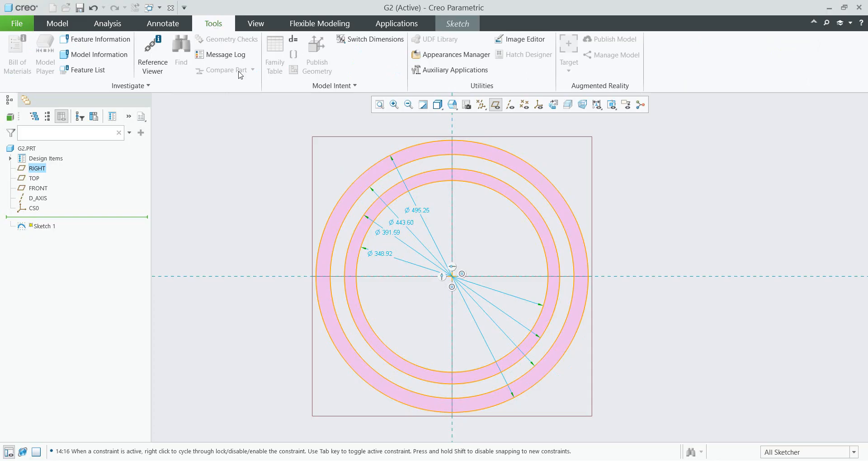
pyautogui.click(296, 43)
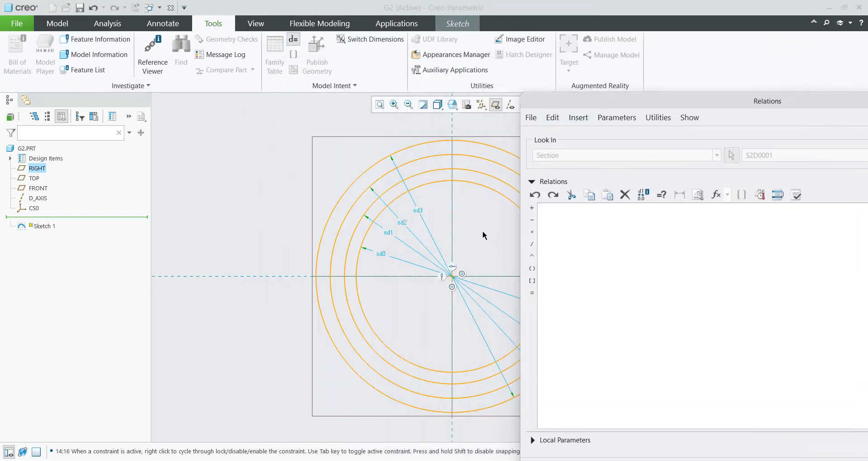
pyautogui.keyDown('shift'); pyautogui.moveTo(482, 230); pyautogui.dragTo(422, 227, button='middle'); pyautogui.keyUp('shift')
pyautogui.click(557, 235)
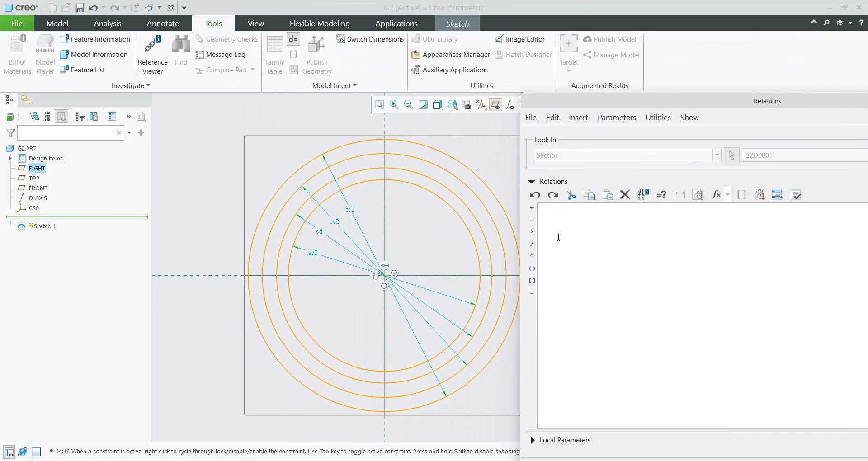
pyautogui.click(316, 256)
pyautogui.click(532, 293)
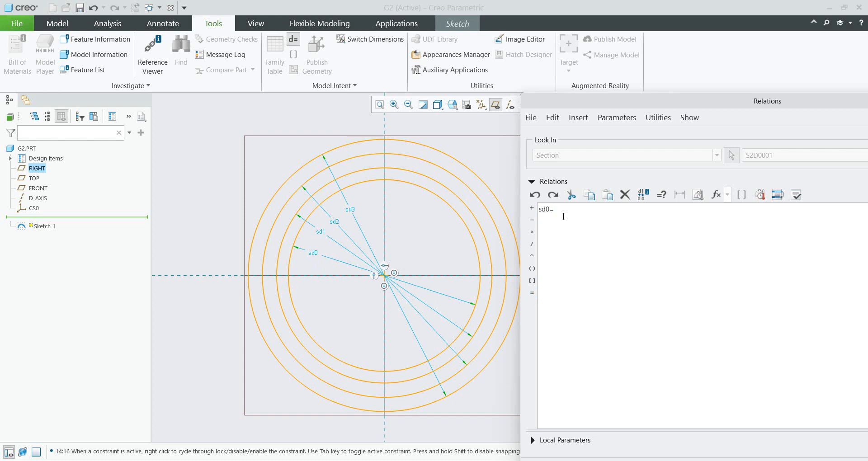
pyautogui.write('df')
# Step: Add the relations sd1=dl, sd2=d and sd3=da for the three larger circle diameters
pyautogui.click(321, 233)
pyautogui.click(557, 226)
pyautogui.write('=')
pyautogui.write('d')
pyautogui.click(333, 221)
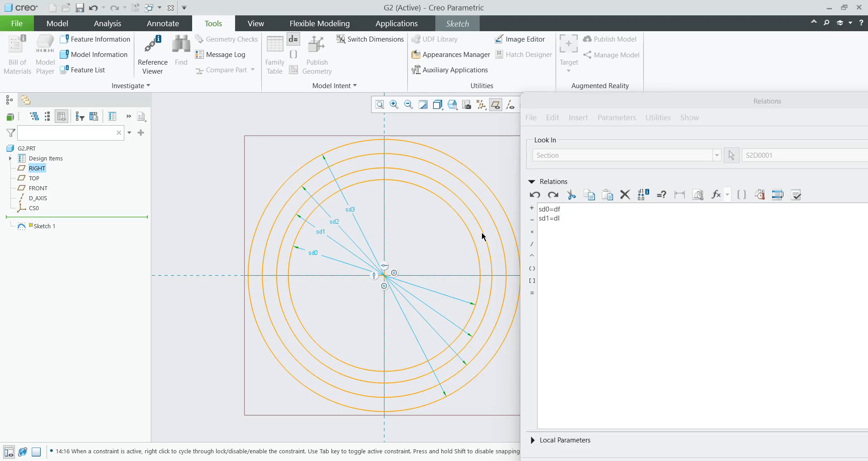
pyautogui.click(533, 294)
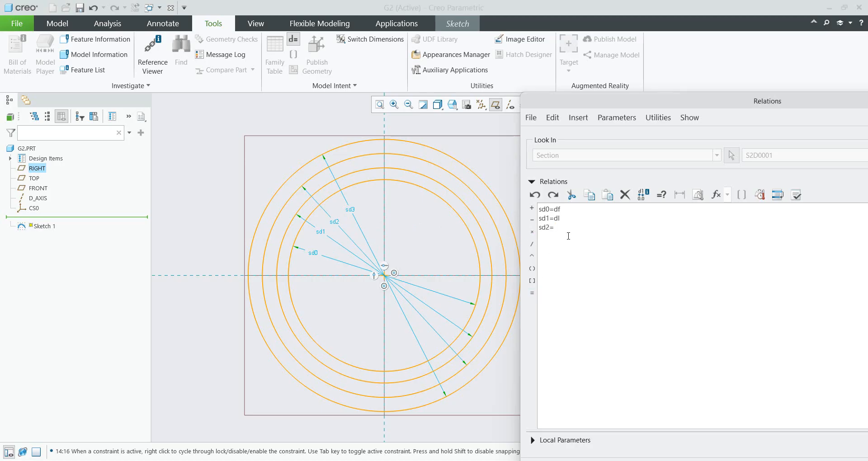
pyautogui.write('d')
pyautogui.click(353, 220)
pyautogui.click(532, 293)
pyautogui.write('da')
# Step: Verify the section relations and accept them so they drive the four circle diameters
pyautogui.click(796, 195)
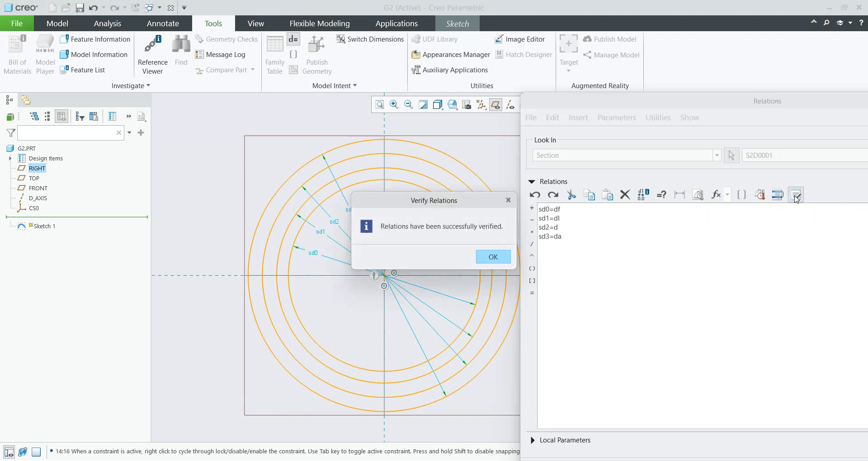
pyautogui.click(488, 260)
pyautogui.moveTo(582, 103); pyautogui.dragTo(480, 23)
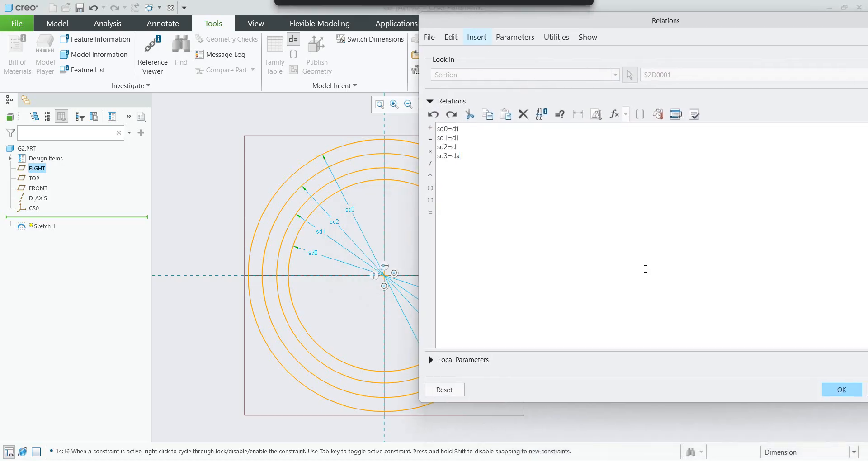
pyautogui.click(842, 390)
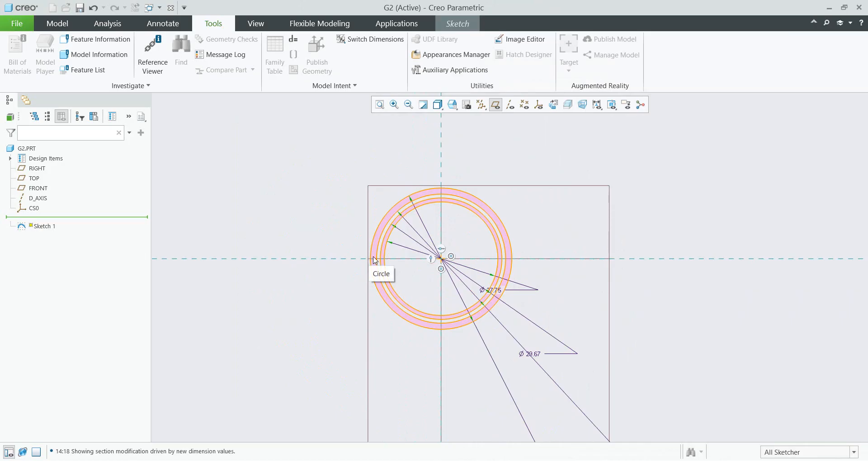
# Step: Finish the four-circle sketch and clear its selection in the model
pyautogui.scroll(2, 374, 260)
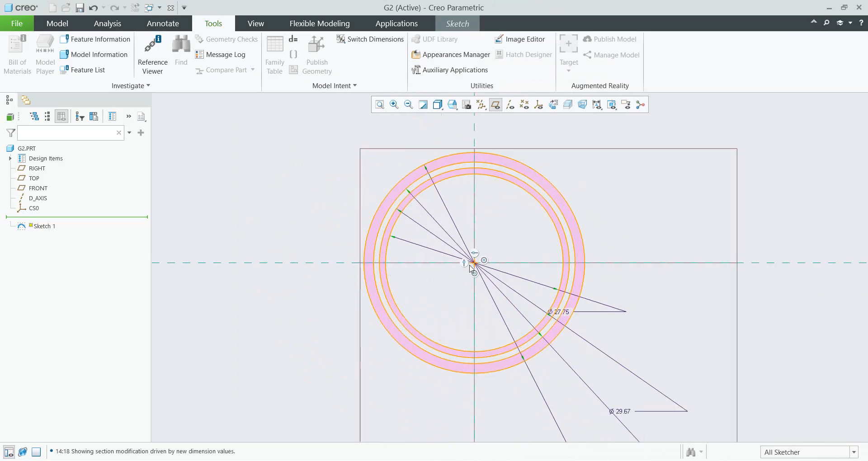
pyautogui.click(459, 24)
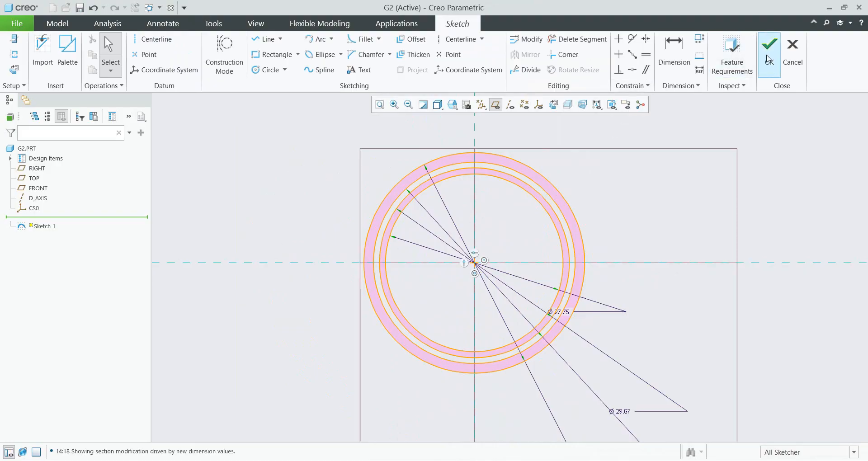
pyautogui.click(769, 49)
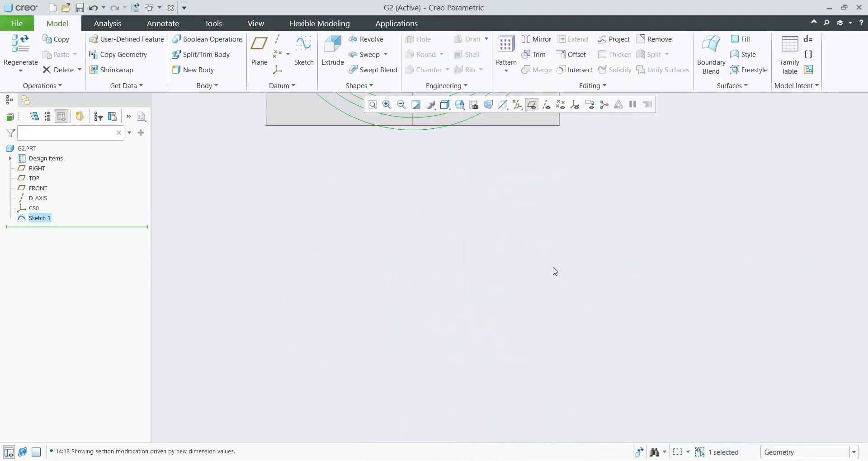
pyautogui.click(324, 245)
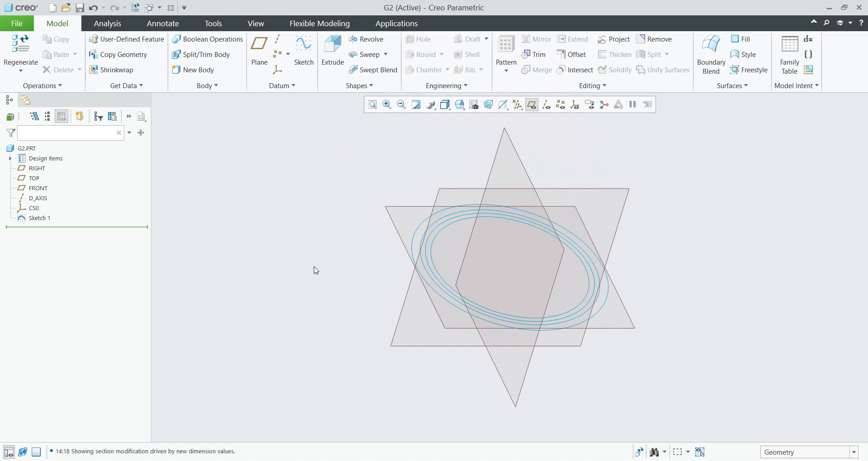
# Step: Switch to the gear design guide in the browser and review its relations for the four concentric circles
pyautogui.click(430, 460)
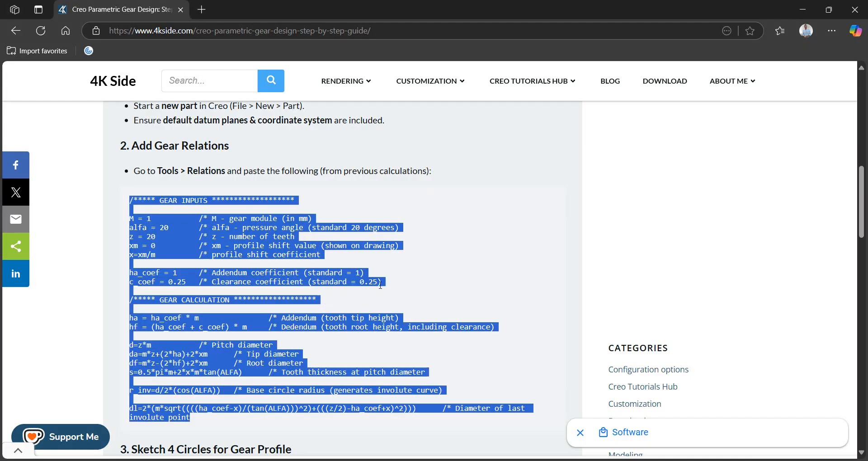
pyautogui.click(587, 255)
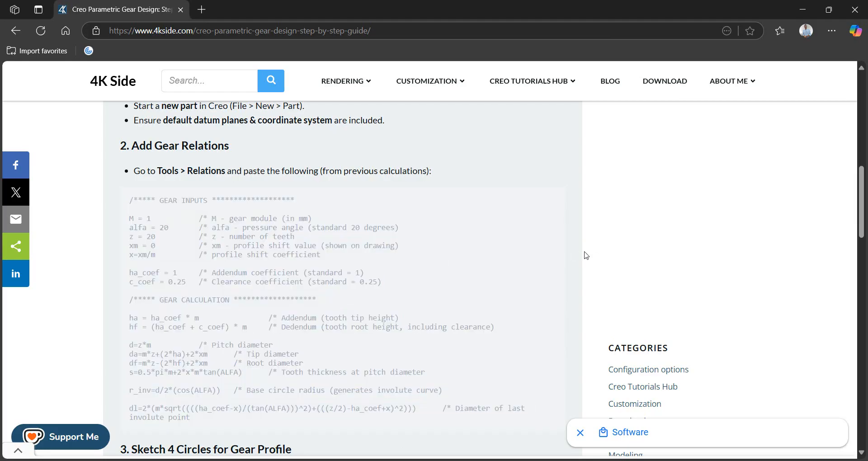
pyautogui.scroll(-6, 586, 255)
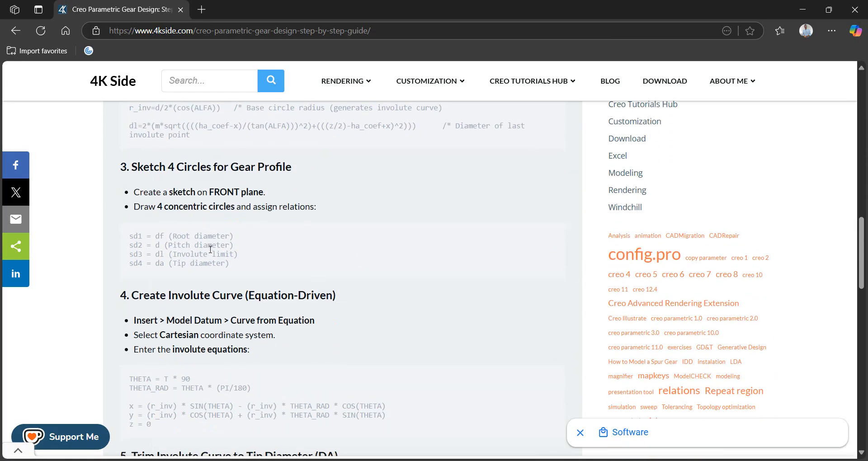
pyautogui.moveTo(230, 264); pyautogui.dragTo(130, 234)
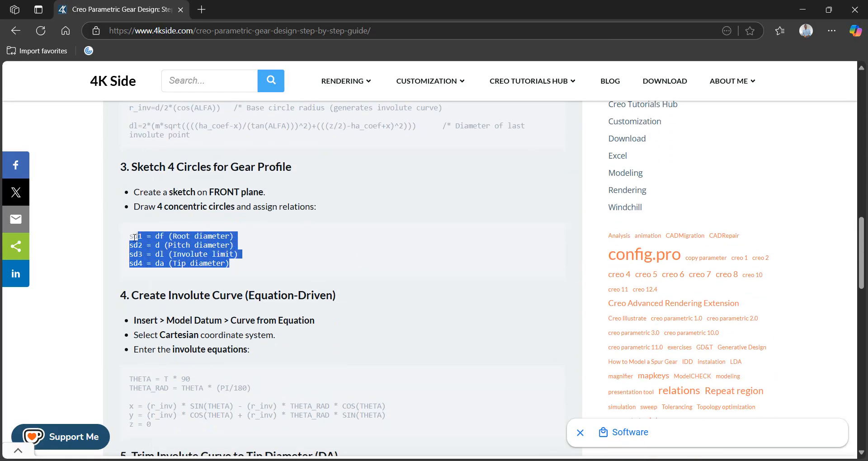
pyautogui.click(82, 242)
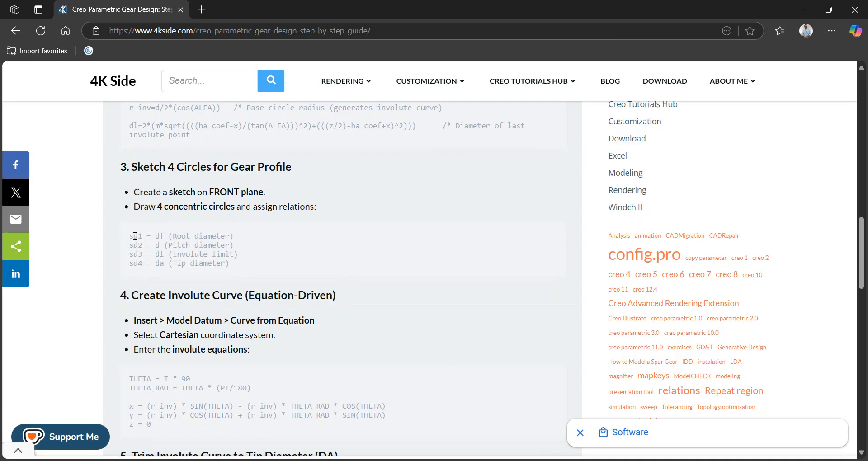
pyautogui.moveTo(135, 235); pyautogui.dragTo(142, 236)
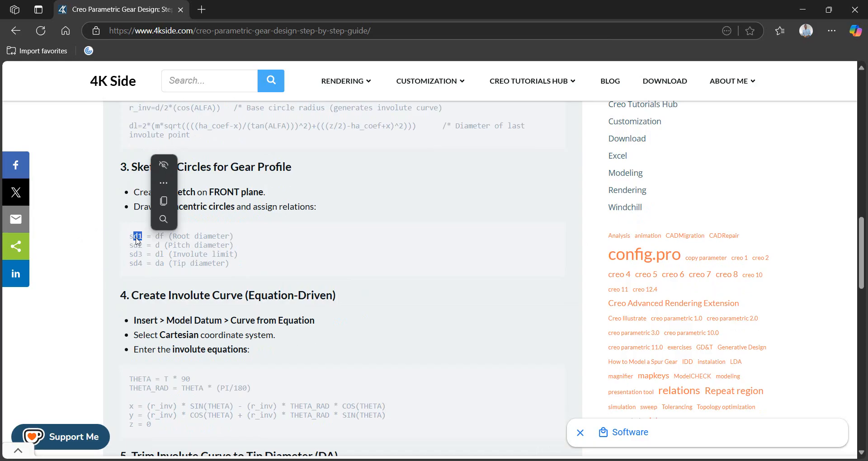
pyautogui.click(101, 252)
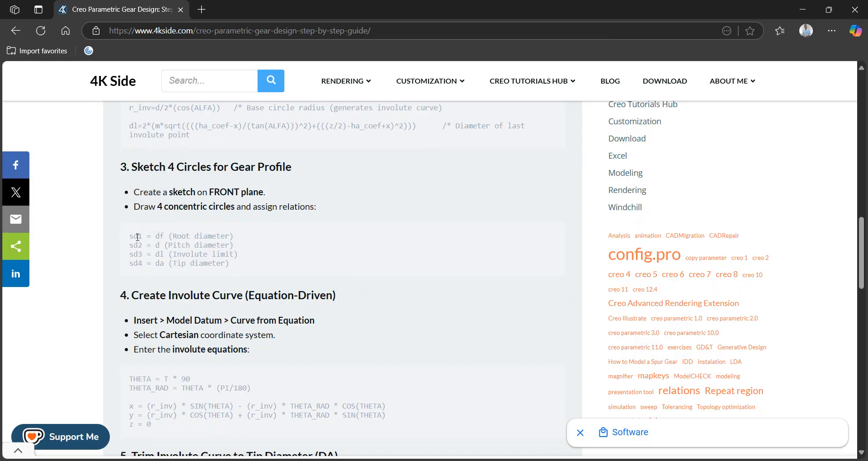
# Step: Copy the guide's involute equations, from THETA = T * 90 through z = 0, and switch back to Creo Parametric
pyautogui.scroll(-2, 257, 266)
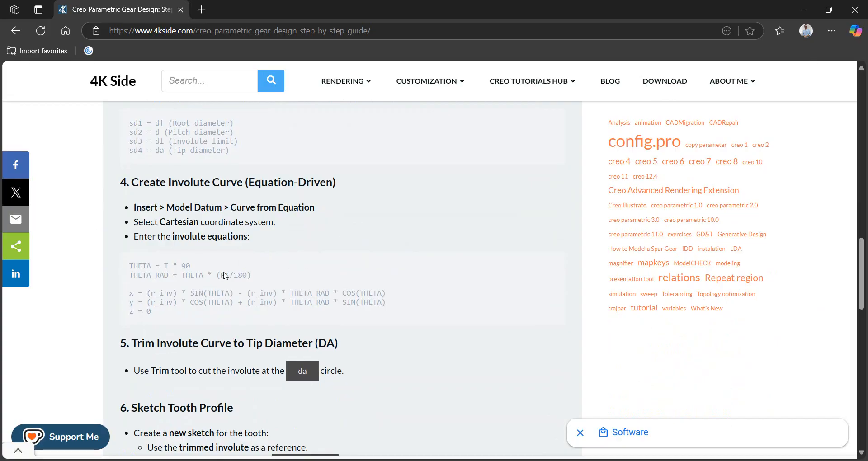
pyautogui.moveTo(153, 313); pyautogui.dragTo(129, 264)
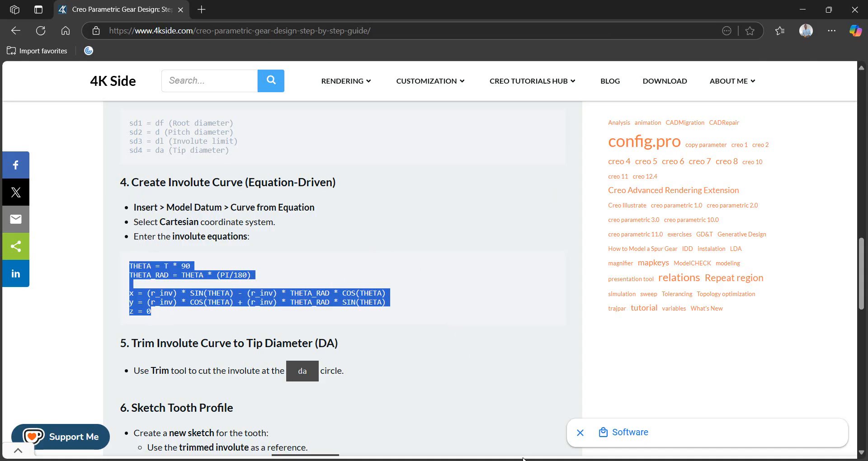
pyautogui.moveTo(521, 460)
pyautogui.click(582, 418)
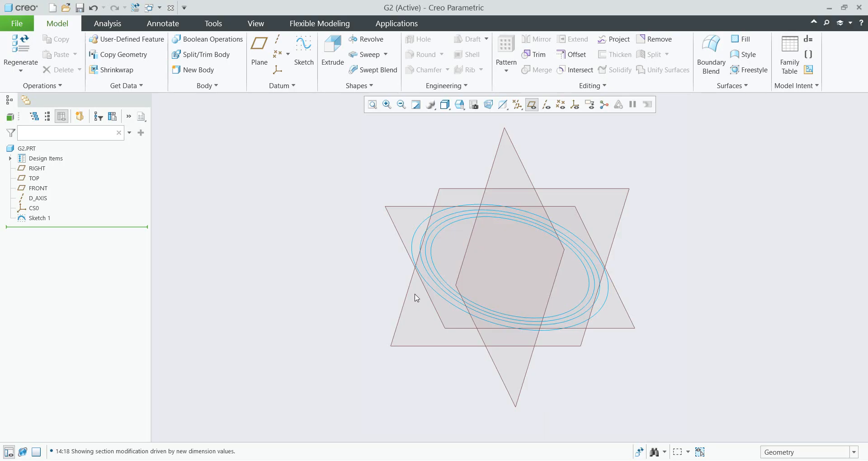
# Step: Create a Cartesian curve from equation referenced to CS0, using the copied involute equations from THETA = T * 90 through z = 0
pyautogui.click(281, 89)
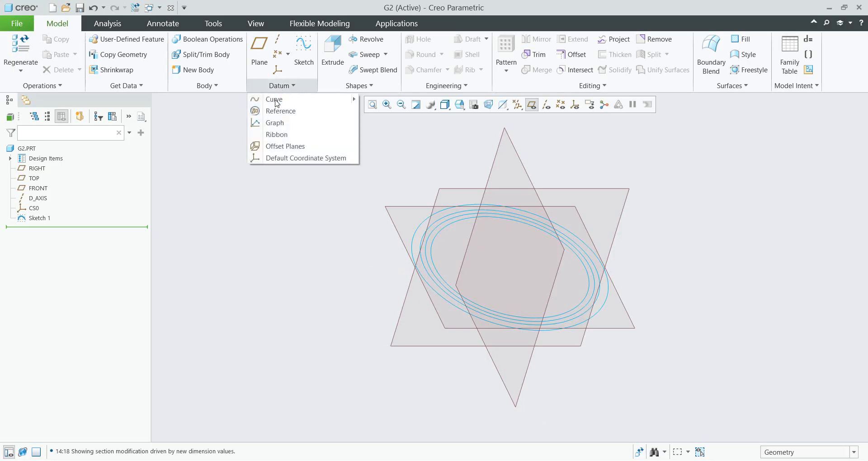
pyautogui.moveTo(290, 99)
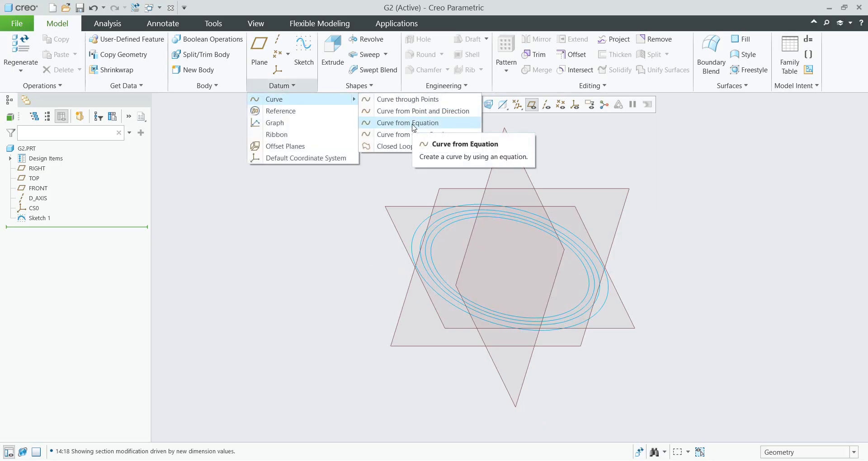
pyautogui.click(413, 125)
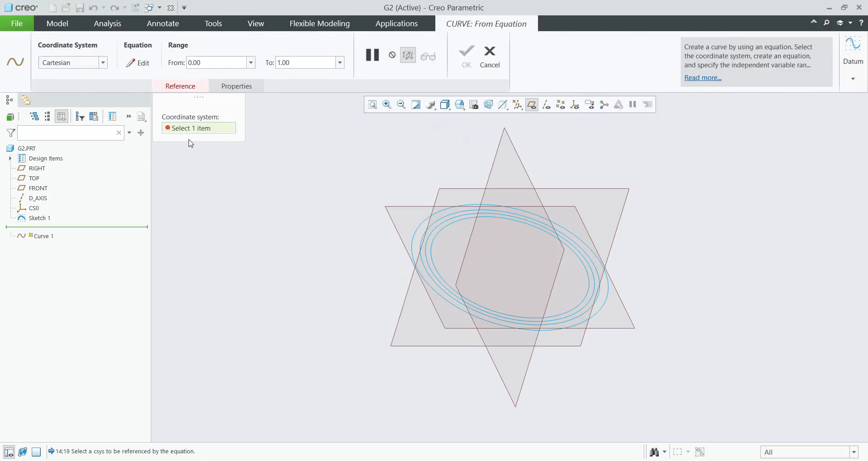
pyautogui.click(34, 209)
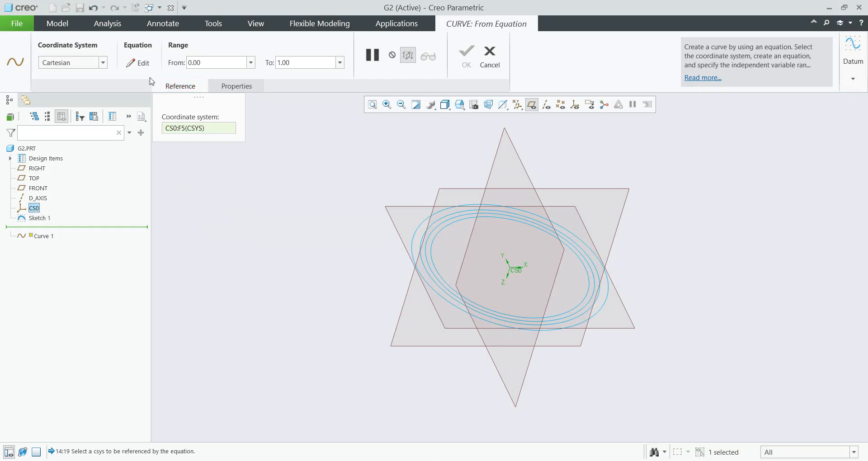
pyautogui.click(138, 63)
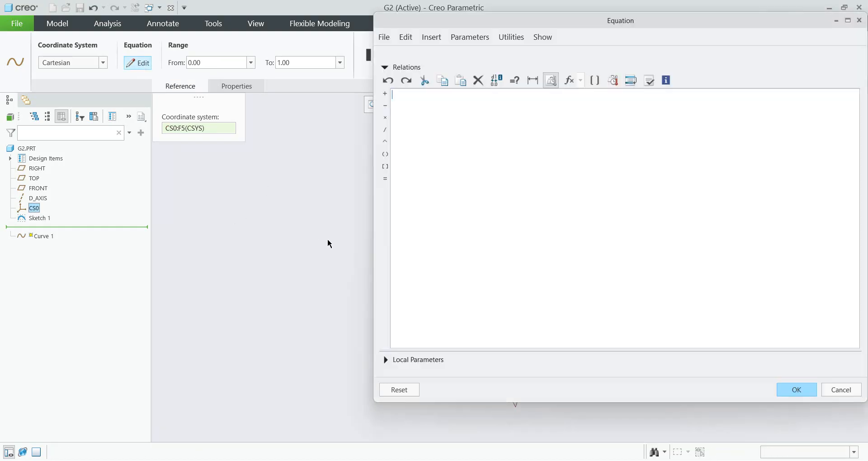
pyautogui.write('THETA = T * 90 THETA_RAD = THETA * (PI/180)  x = (r_inv) * SIN(THETA) - (r_inv) * THETA_RAD * COS(THETA) y = (r_inv) * COS(THETA) + (r_inv) * THETA_RAD * SIN(THETA) z = 0')
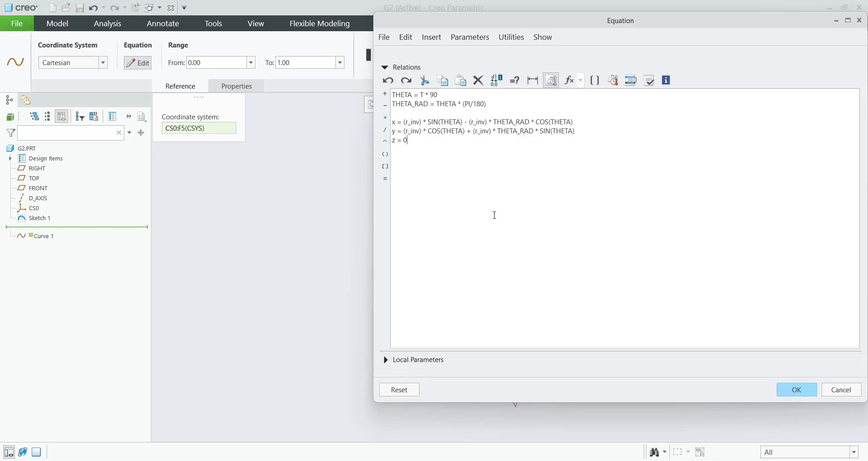
pyautogui.click(796, 389)
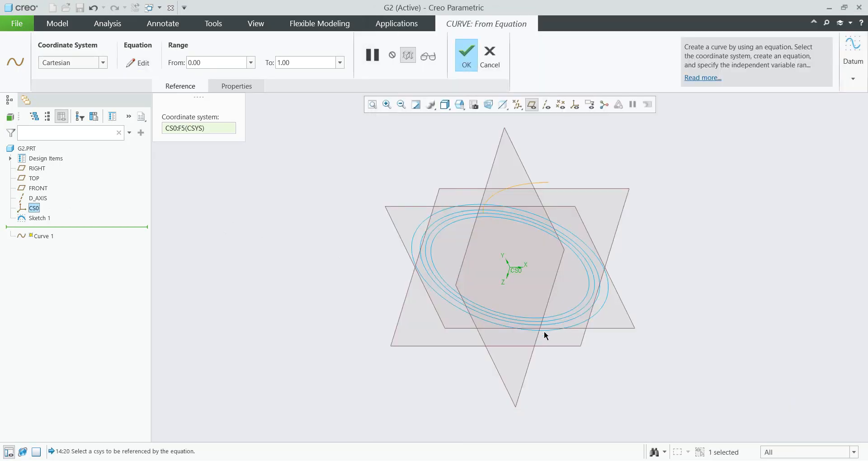
pyautogui.click(466, 56)
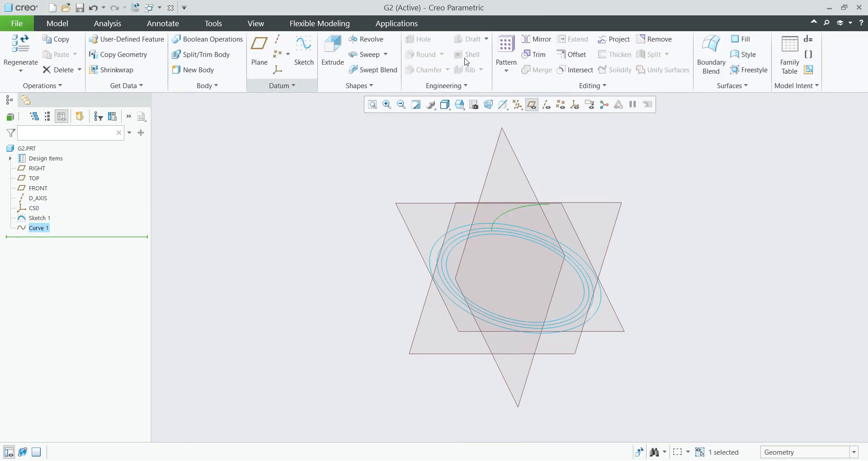
# Step: Hide the datum planes and clear the selection of the new involute curve
pyautogui.scroll(4, 504, 207)
pyautogui.click(532, 104)
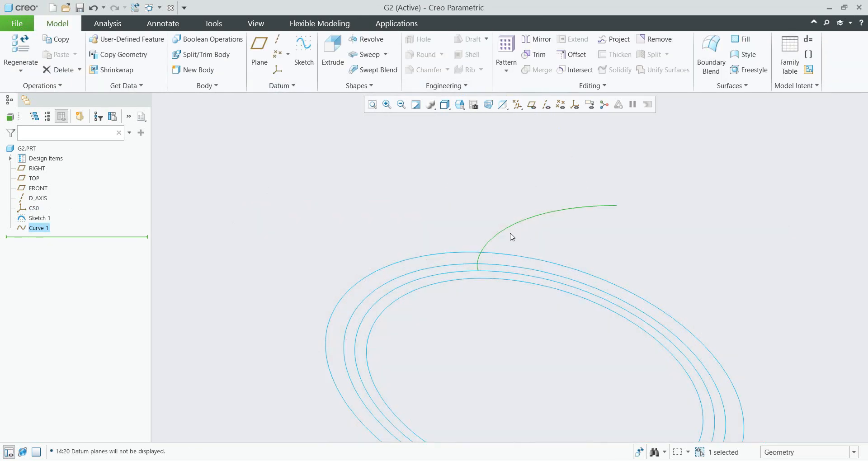
pyautogui.moveTo(510, 236); pyautogui.dragTo(507, 229, button='middle')
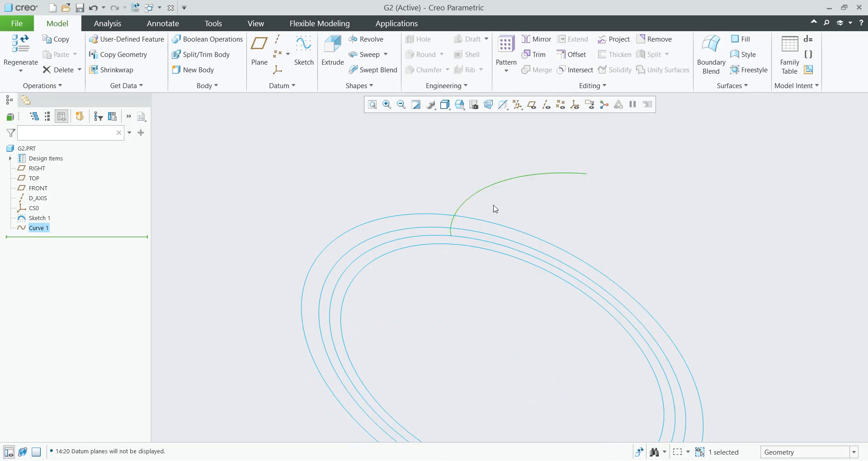
pyautogui.click(428, 164)
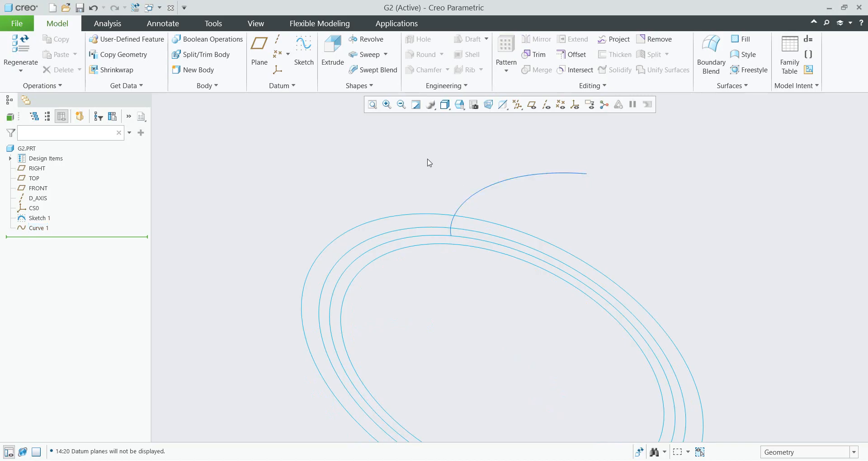
# Step: Trim the involute curve at the outermost circle, keeping the portion inside that circle
pyautogui.click(492, 189)
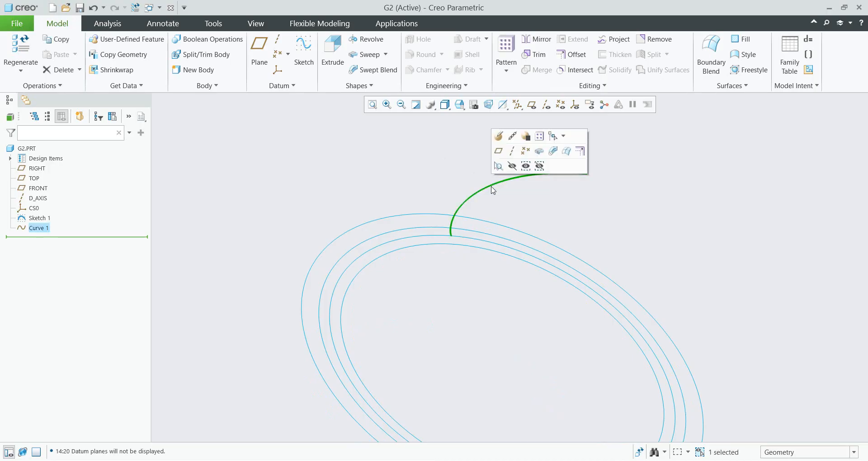
pyautogui.click(538, 55)
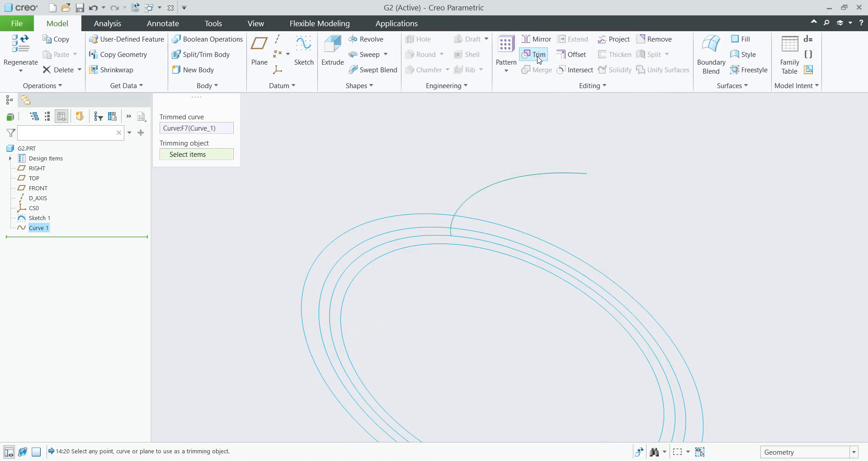
pyautogui.rightClick(416, 215)
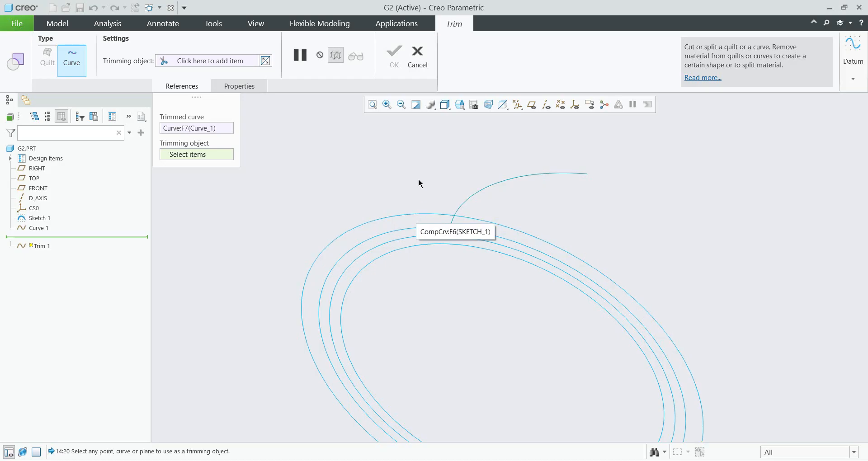
pyautogui.rightClick(417, 215)
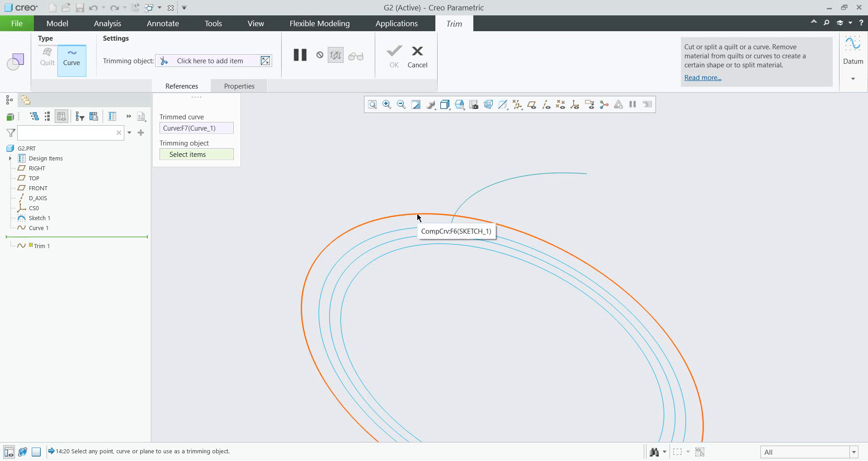
pyautogui.click(417, 215)
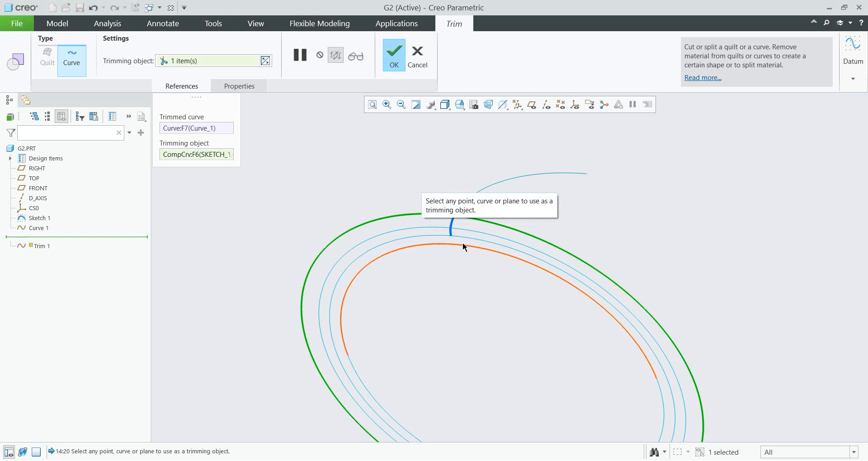
pyautogui.scroll(3, 468, 223)
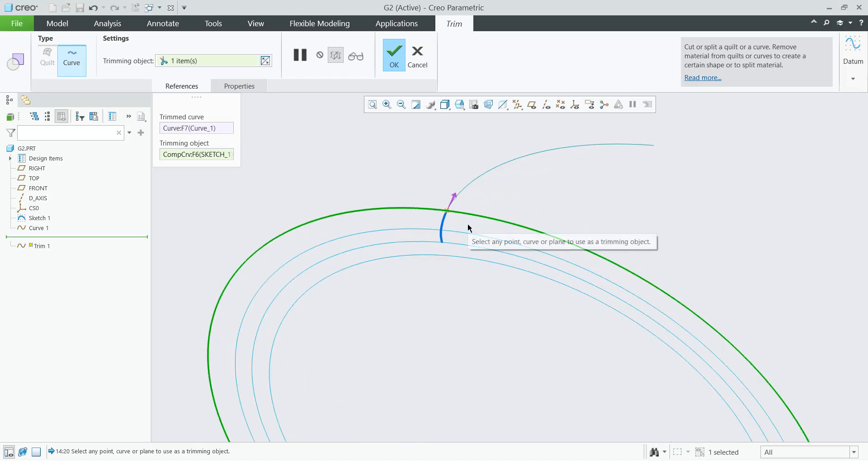
pyautogui.click(449, 196)
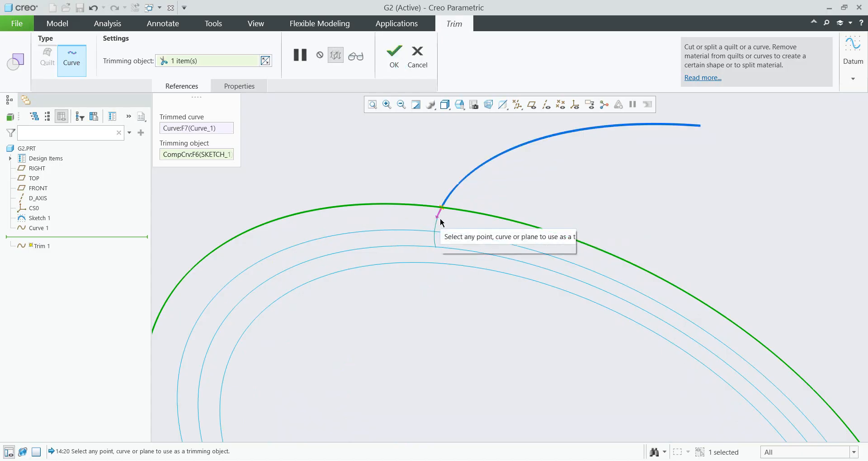
pyautogui.click(394, 60)
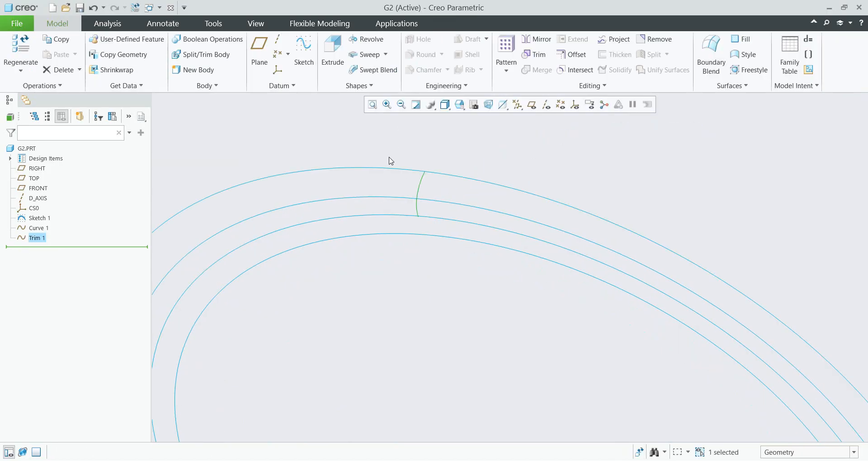
# Step: Show the datum planes again and create a datum axis at the intersection of the RIGHT and TOP planes
pyautogui.scroll(-3, 438, 214)
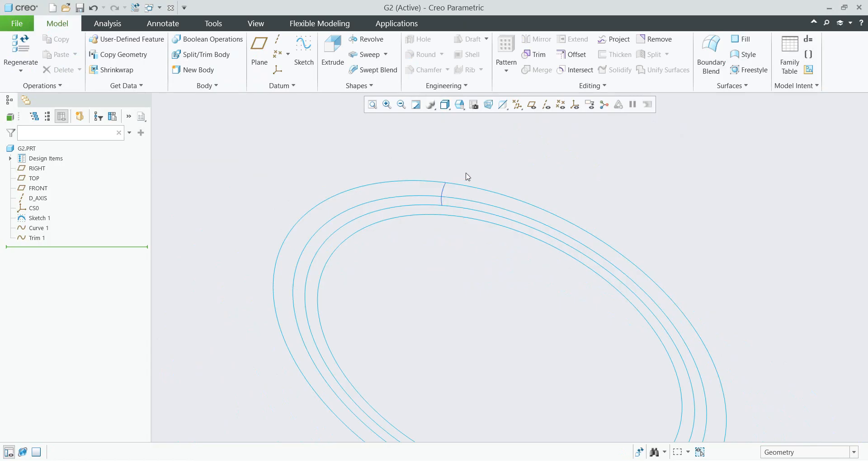
pyautogui.scroll(-3, 456, 160)
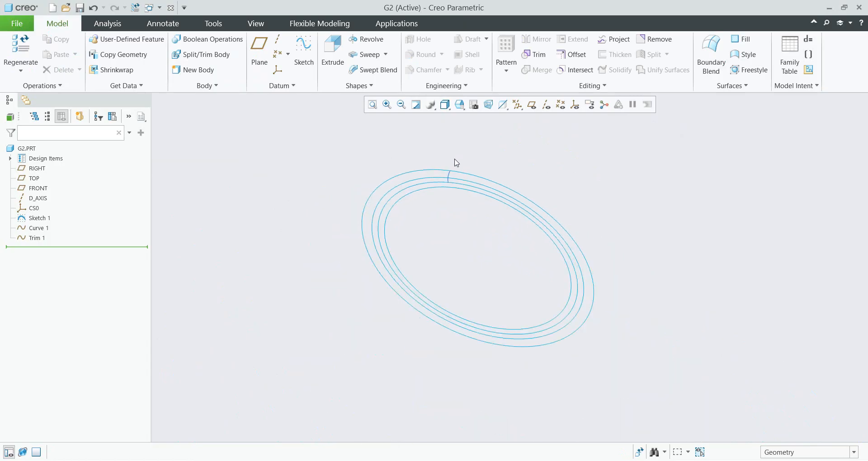
pyautogui.moveTo(469, 156)
pyautogui.mouseDown(button='middle')
pyautogui.moveTo(451, 157)
pyautogui.moveTo(451, 166)
pyautogui.mouseUp(button='middle')
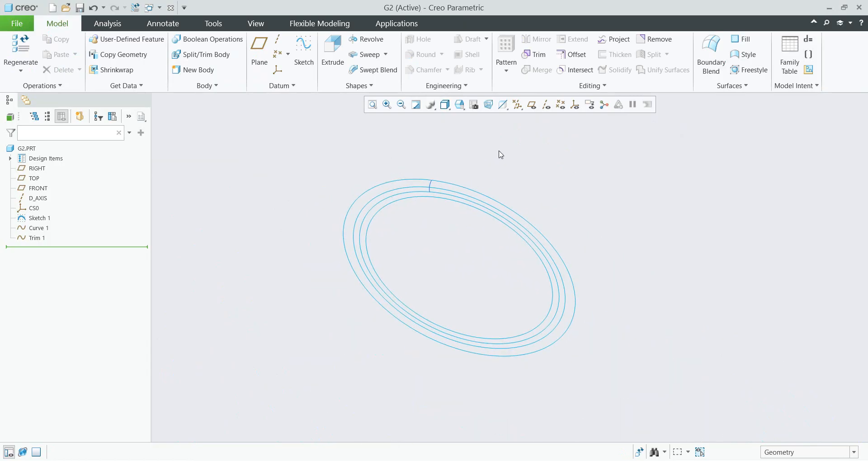
pyautogui.click(532, 105)
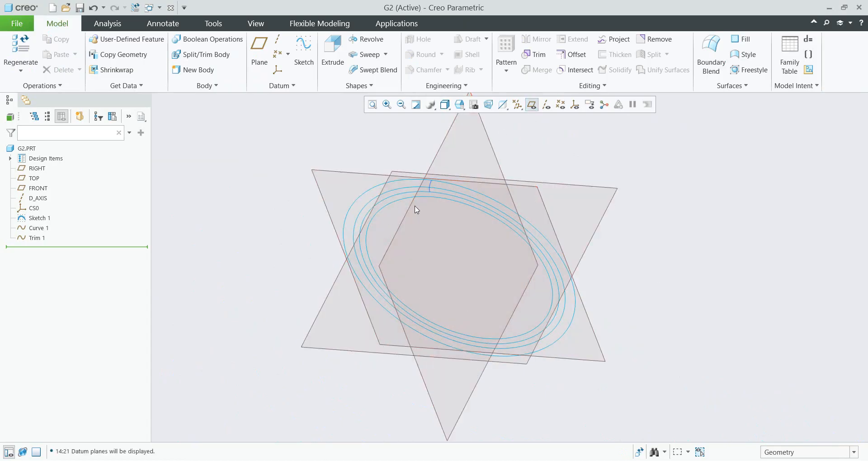
pyautogui.click(456, 144)
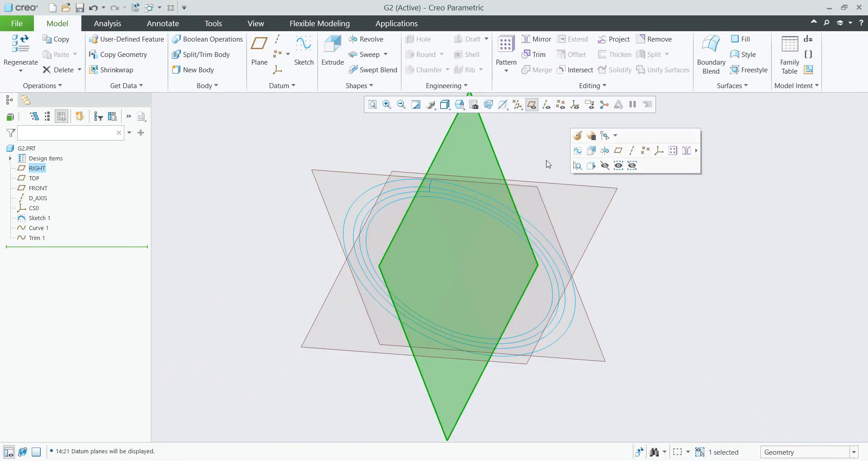
pyautogui.keyDown('ctrl'); pyautogui.click(556, 188); pyautogui.keyUp('ctrl')
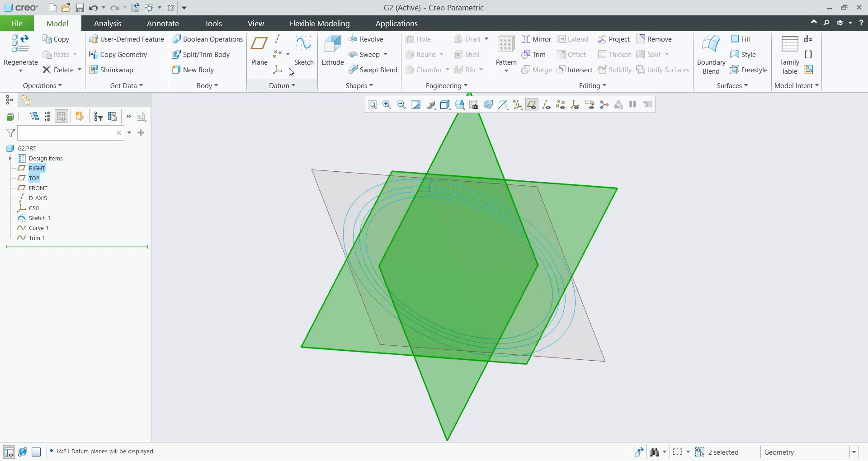
pyautogui.click(281, 47)
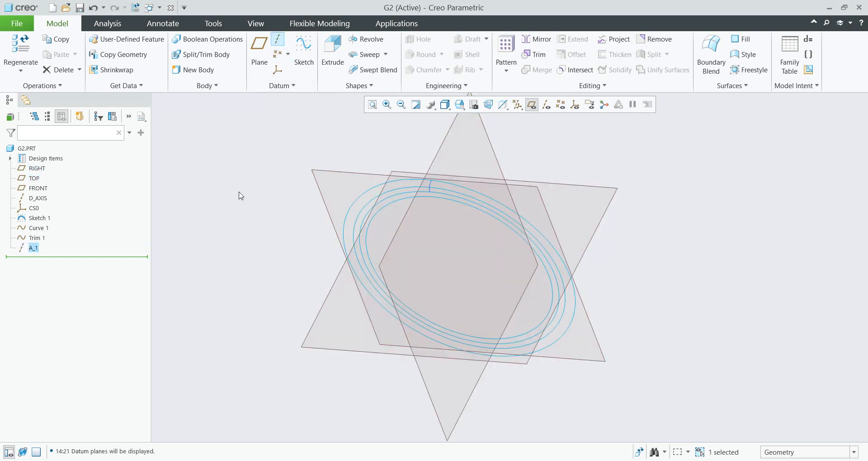
# Step: Display the axes to check the new datum axis, deselect it, and hide the axes and datum planes
pyautogui.click(546, 105)
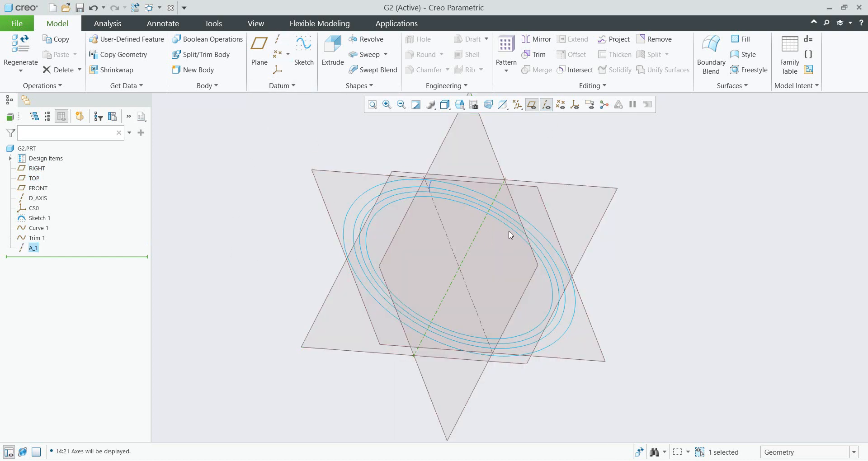
pyautogui.click(574, 157)
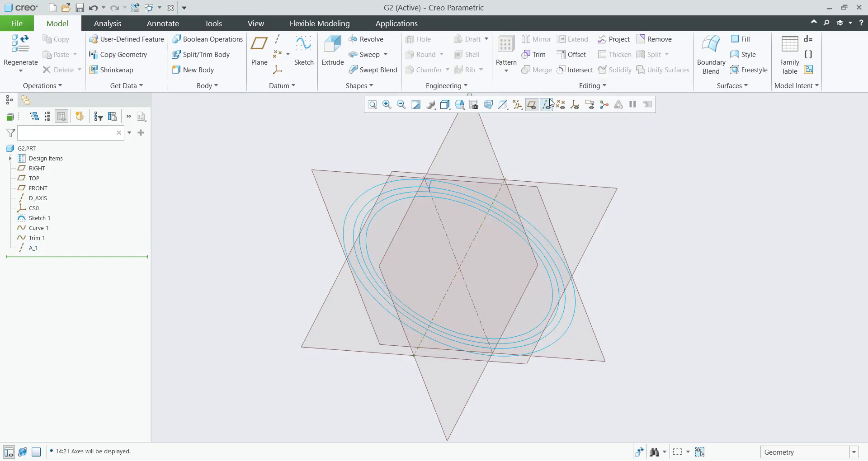
pyautogui.click(532, 105)
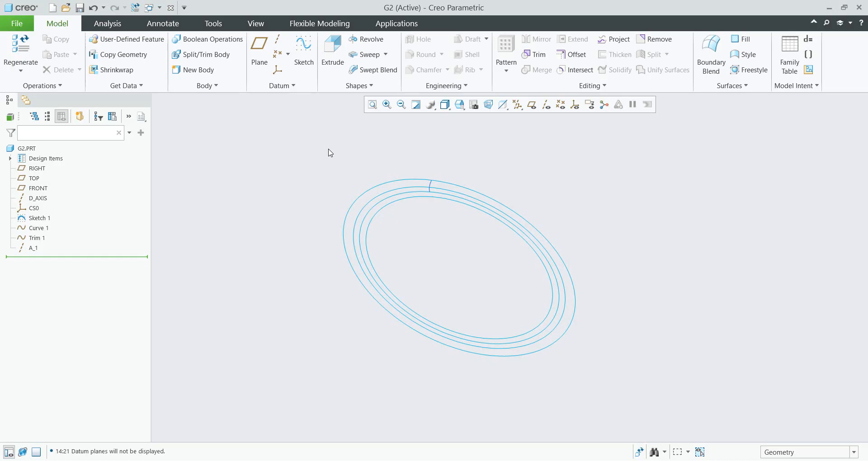
# Step: Start a new sketch on the previously used FRONT sketch plane
pyautogui.click(304, 50)
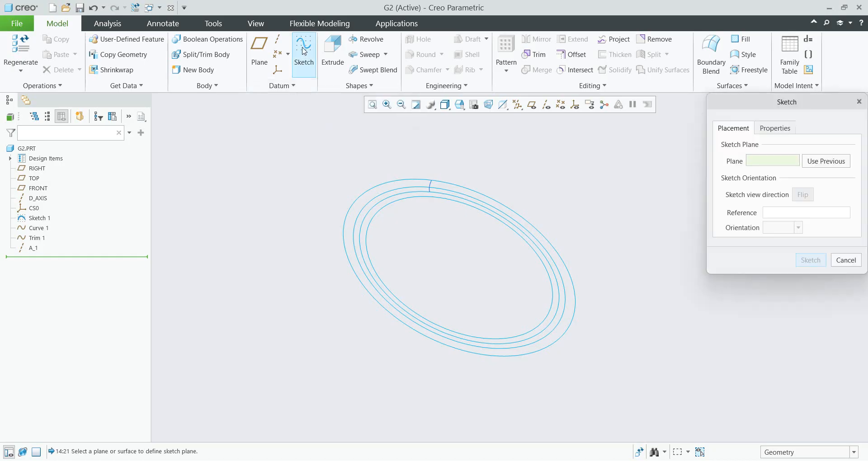
pyautogui.click(826, 161)
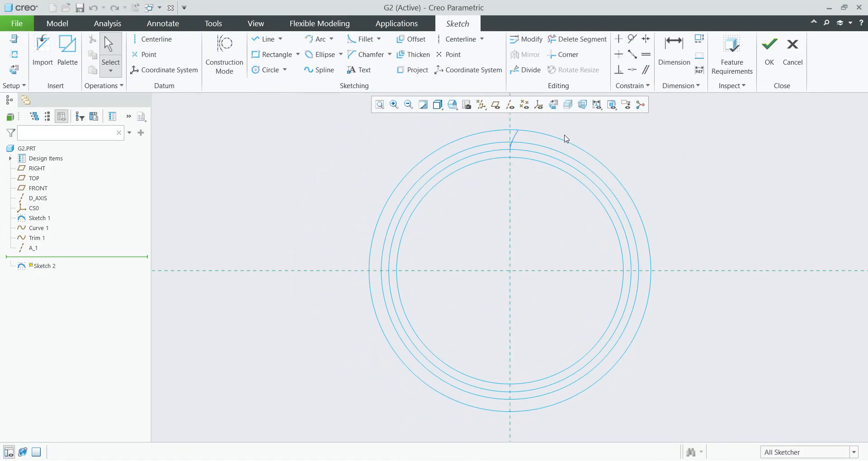
pyautogui.scroll(-2, 566, 125)
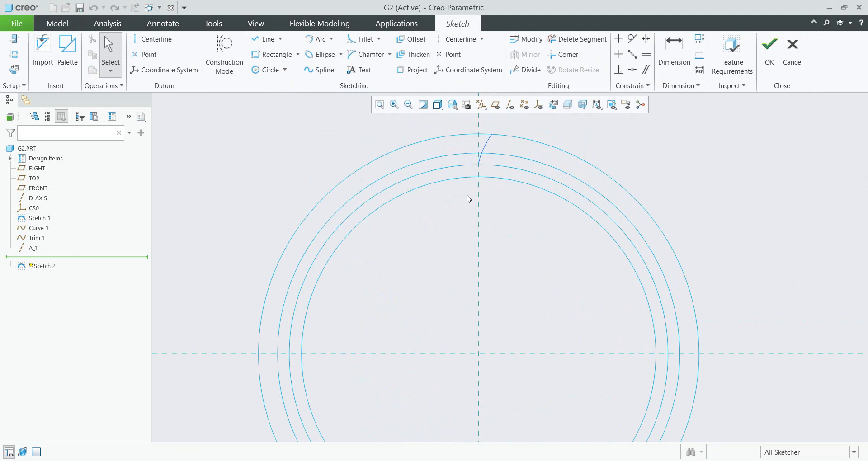
pyautogui.scroll(1, 473, 239)
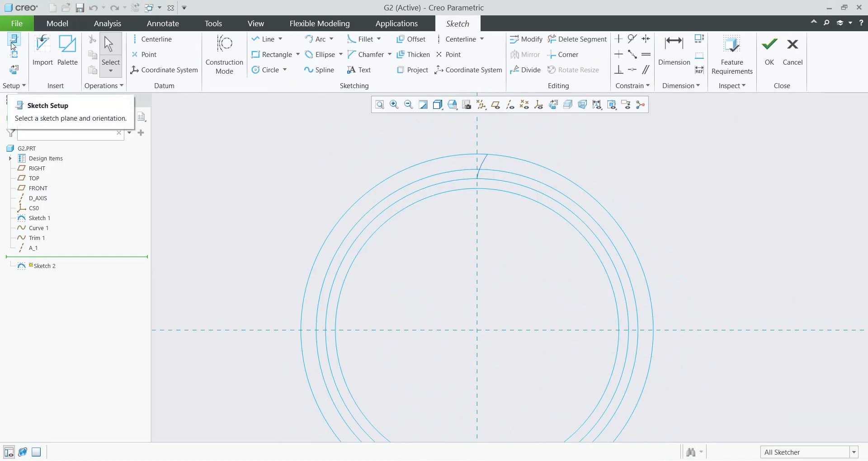
# Step: Flip the sketch's view direction and set the RIGHT reference plane's orientation to Left
pyautogui.click(13, 42)
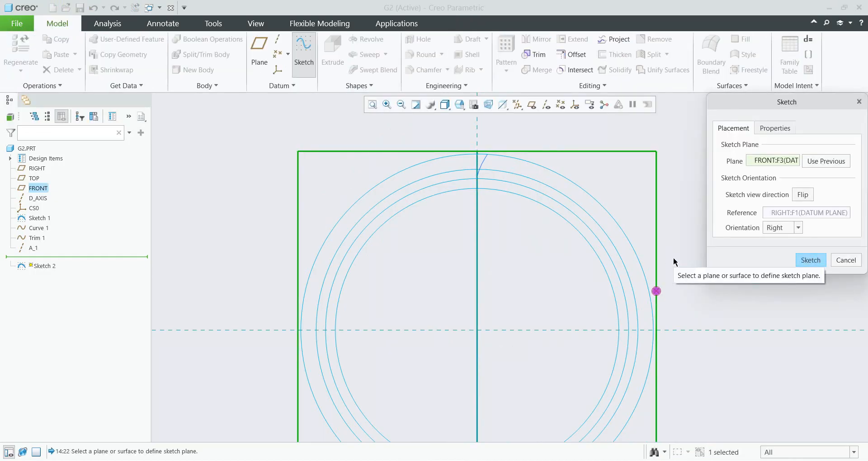
pyautogui.click(802, 195)
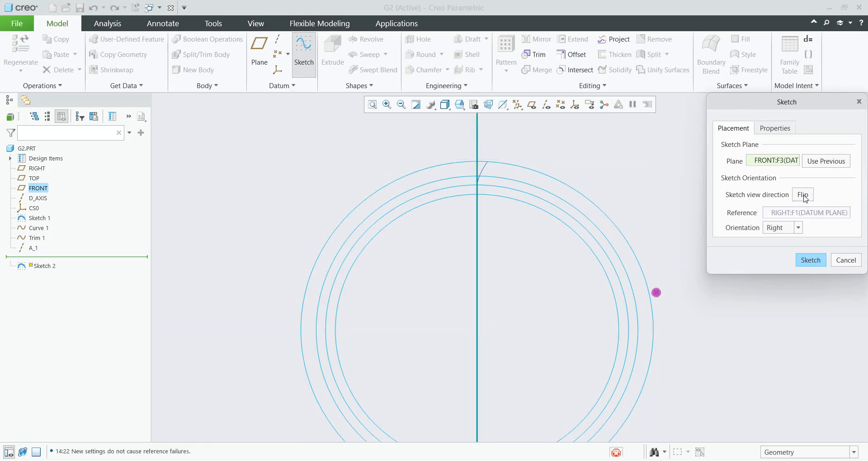
pyautogui.click(800, 229)
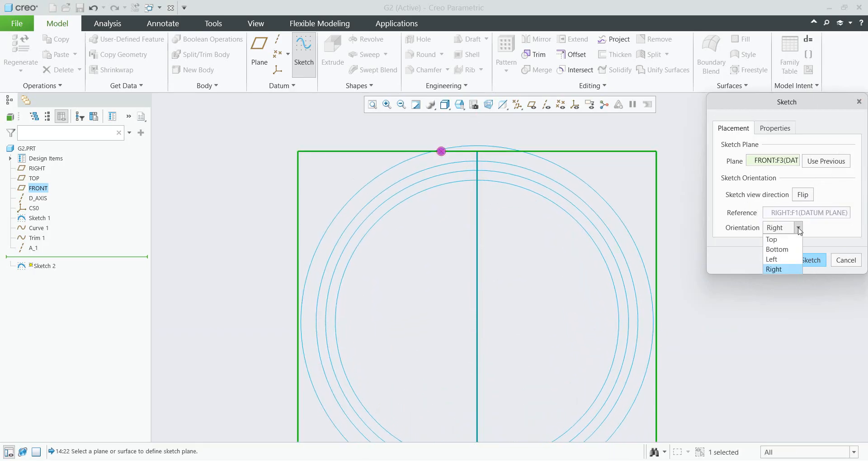
pyautogui.click(778, 259)
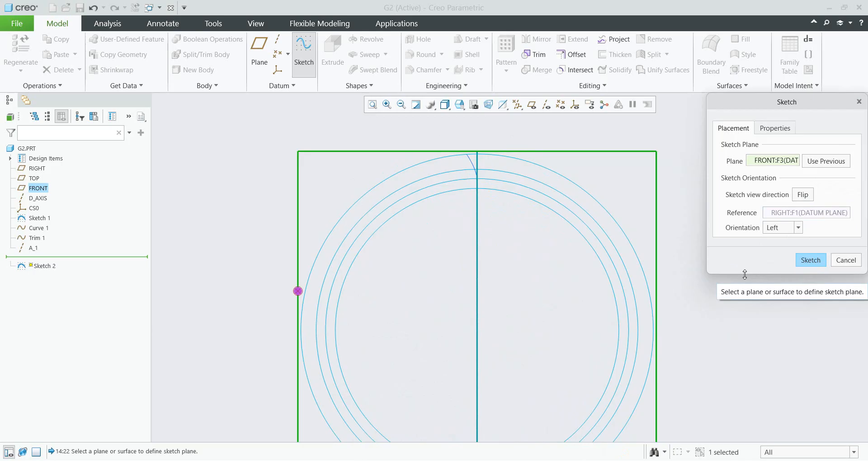
pyautogui.click(815, 262)
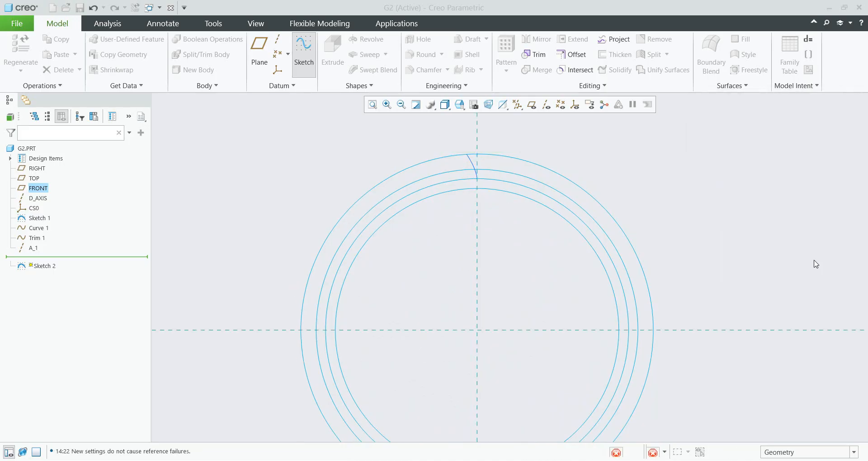
pyautogui.rightClick(721, 232)
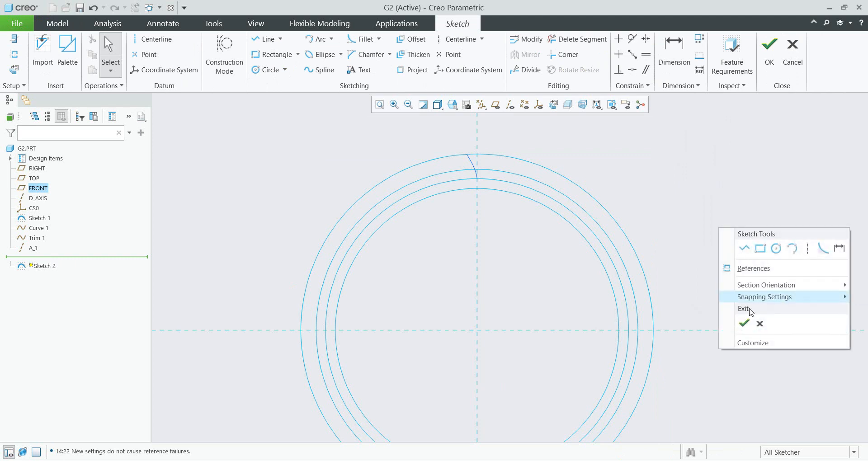
pyautogui.moveTo(778, 290)
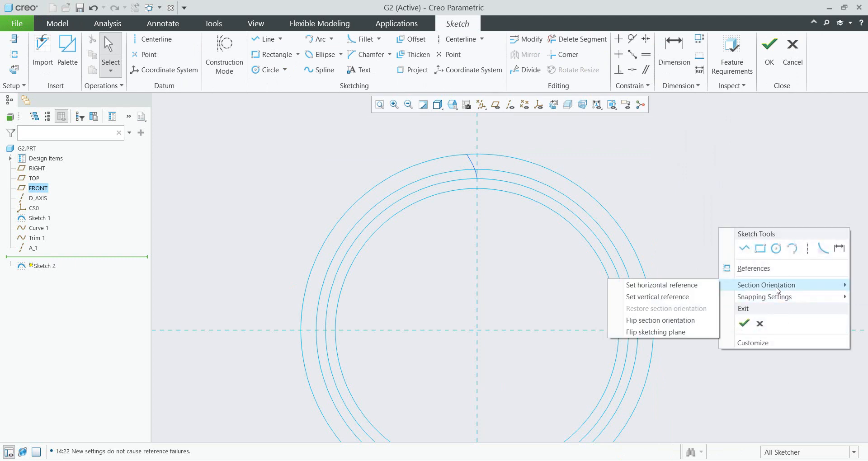
pyautogui.click(694, 195)
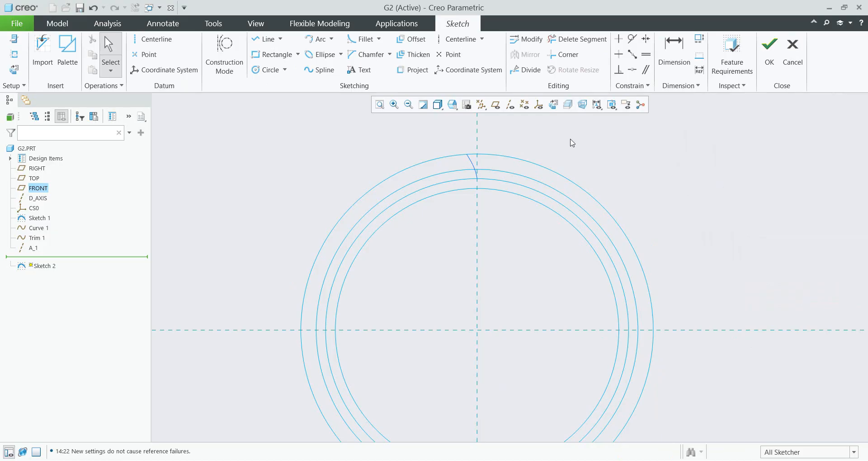
# Step: Project the trimmed involute curve into the sketch, permanently dismissing the reference selection tip
pyautogui.scroll(-4, 570, 143)
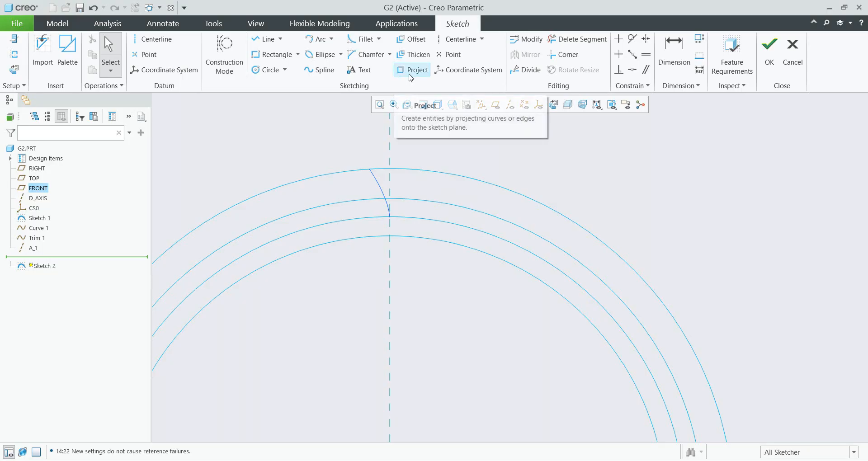
pyautogui.click(410, 74)
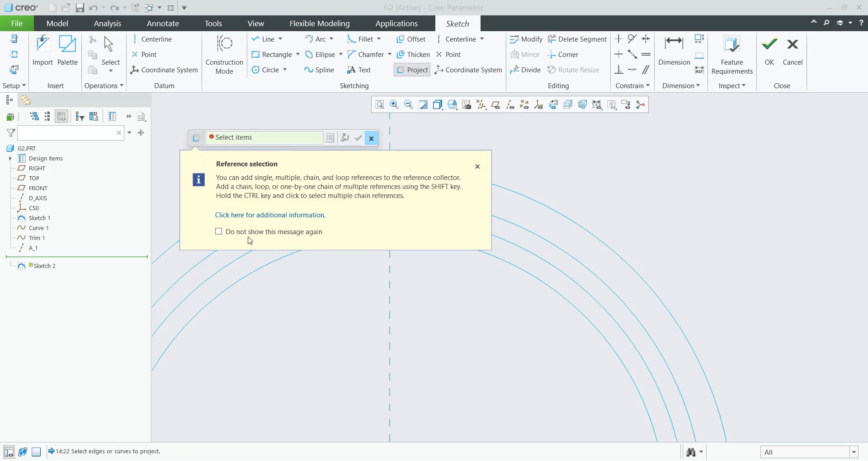
pyautogui.click(219, 232)
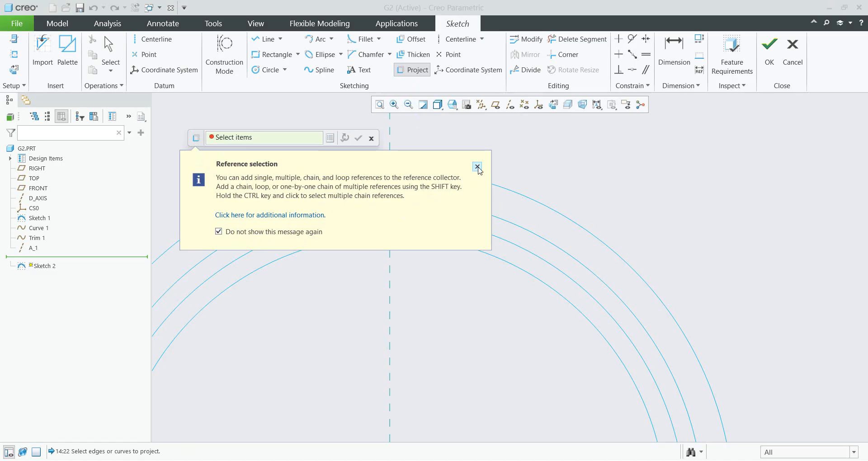
pyautogui.click(478, 166)
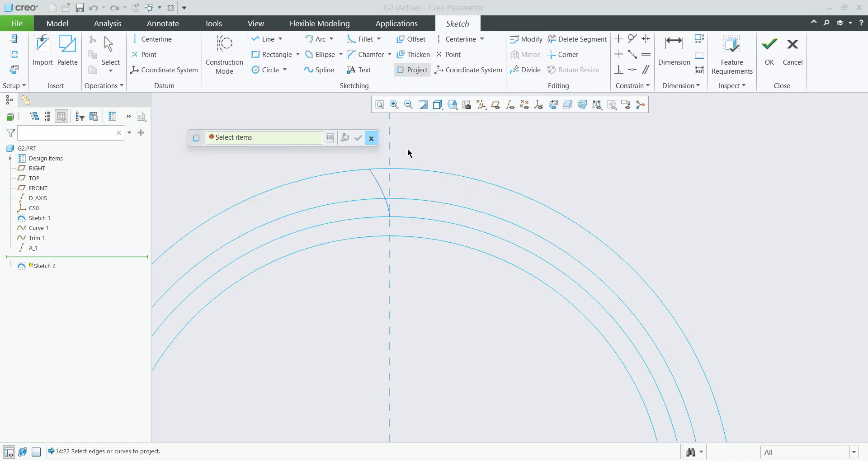
pyautogui.scroll(-1, 441, 170)
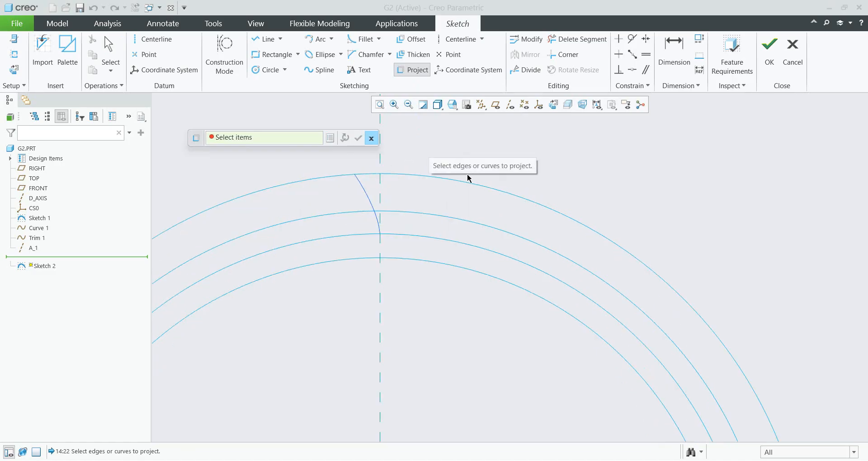
pyautogui.click(368, 199)
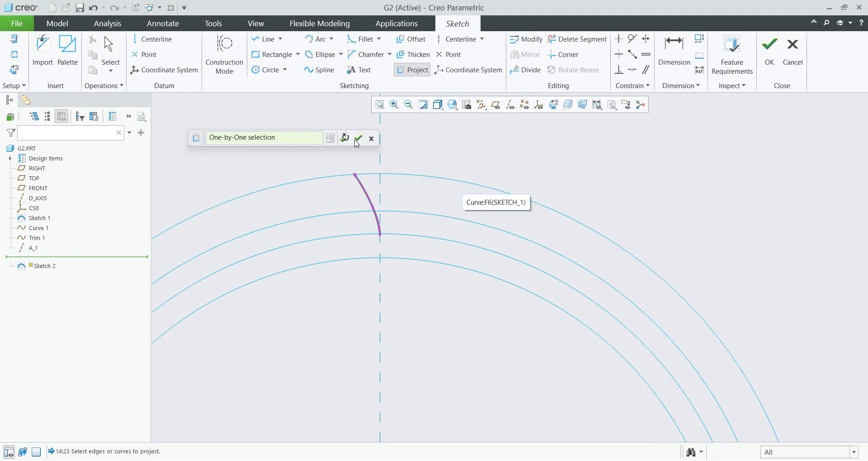
pyautogui.click(359, 140)
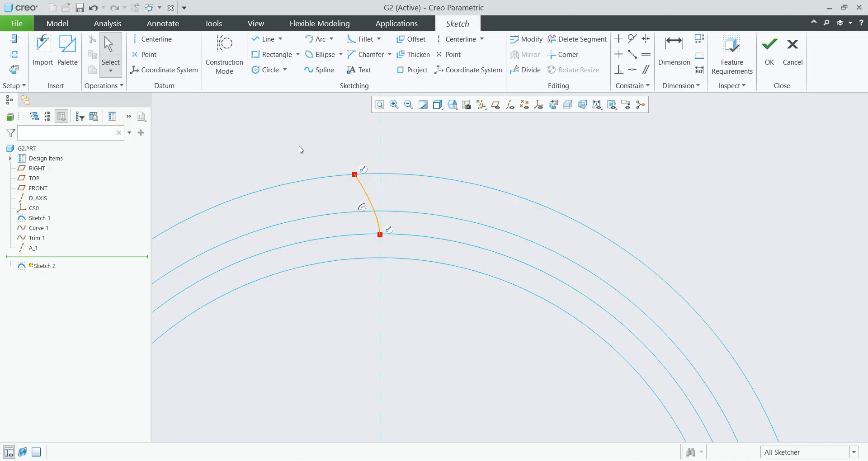
# Step: Project the second-largest circle of the first sketch into the current sketch
pyautogui.click(414, 70)
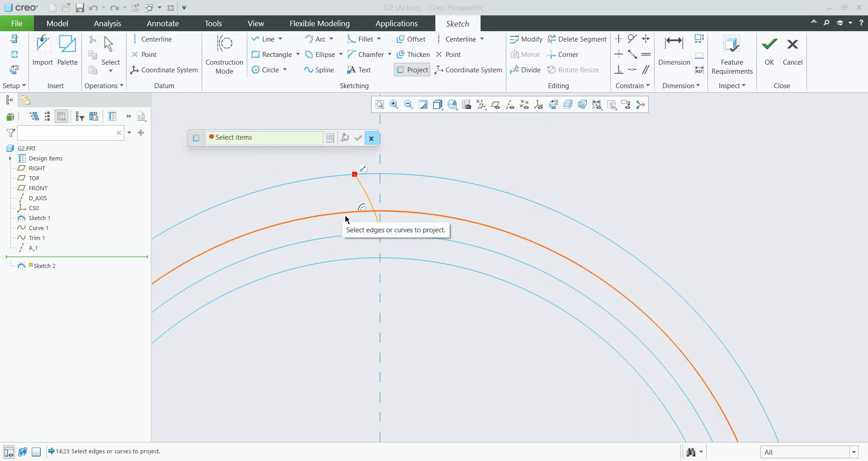
pyautogui.scroll(3, 424, 200)
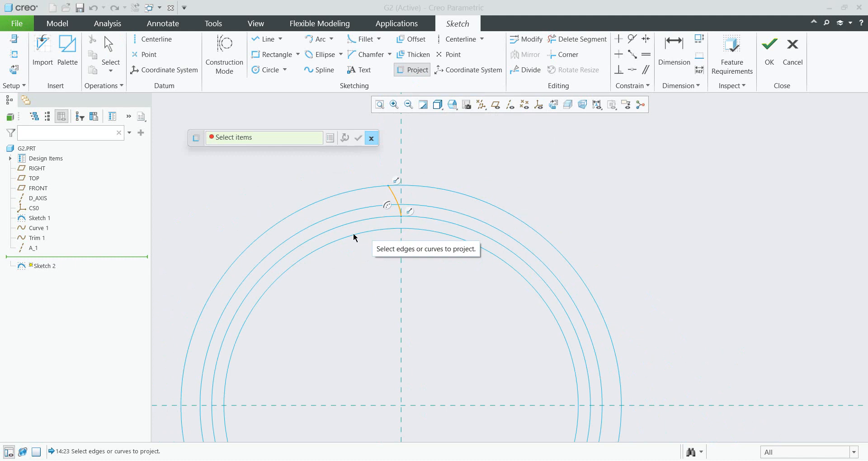
pyautogui.rightClick(361, 212)
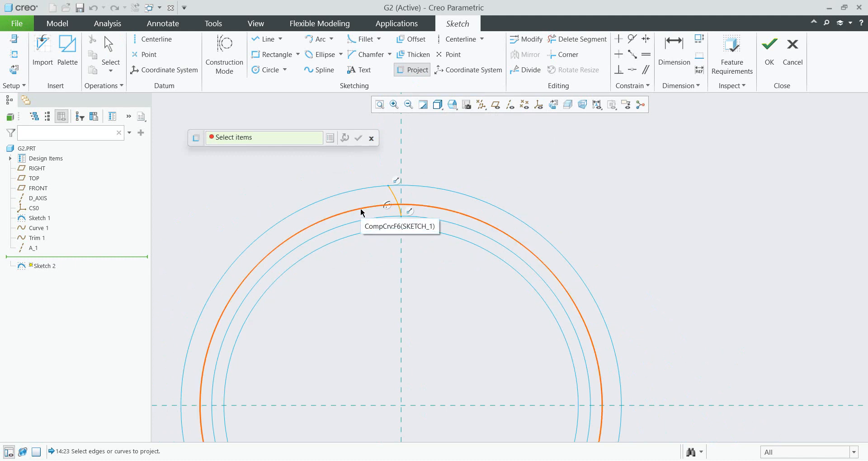
pyautogui.click(361, 212)
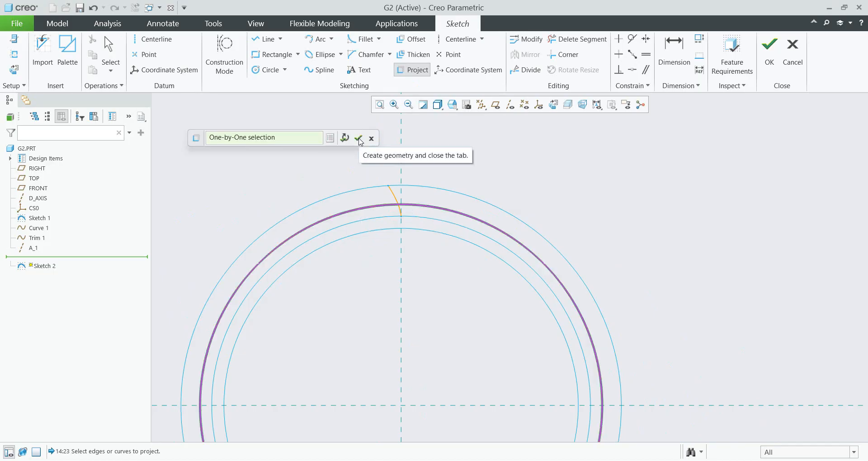
pyautogui.click(360, 139)
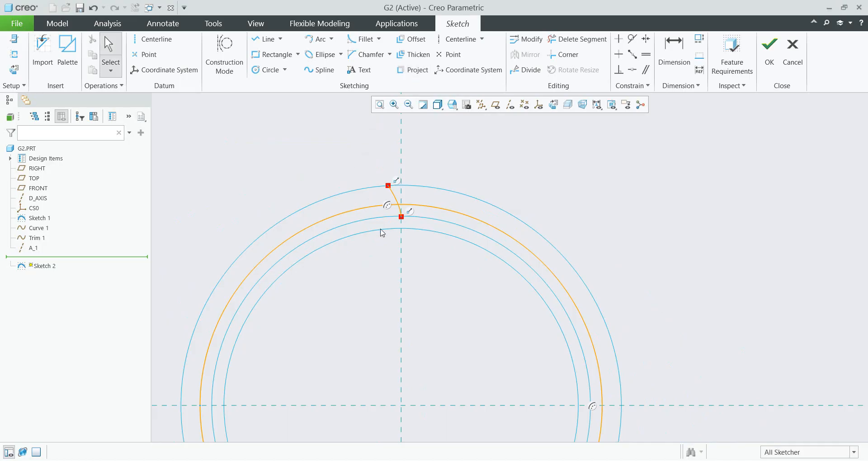
# Step: Divide the projected circle at a point about 1.33 from the vertical reference, on the side the involute leans toward
pyautogui.scroll(-4, 382, 199)
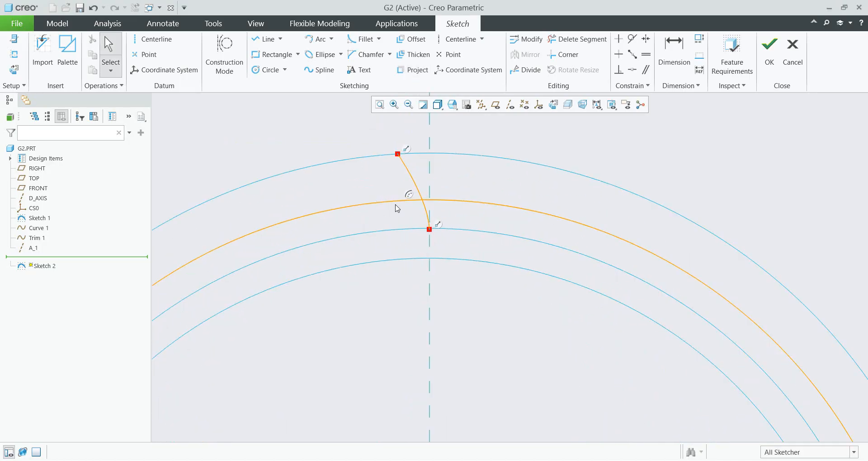
pyautogui.scroll(-1, 397, 208)
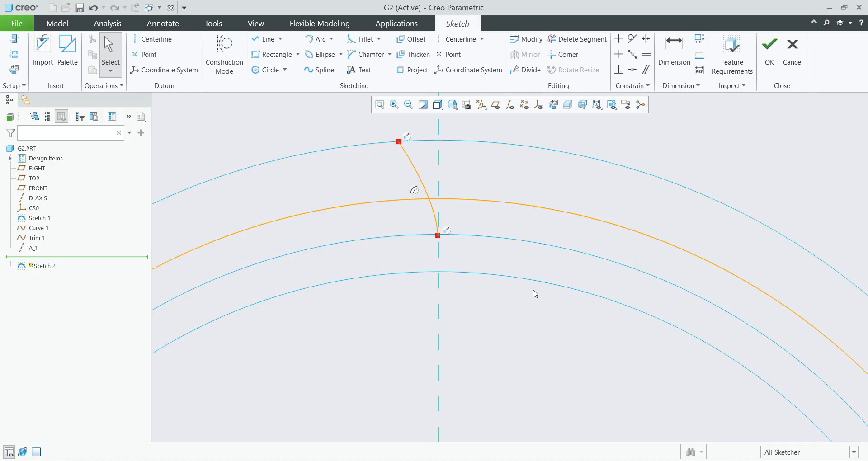
pyautogui.click(526, 72)
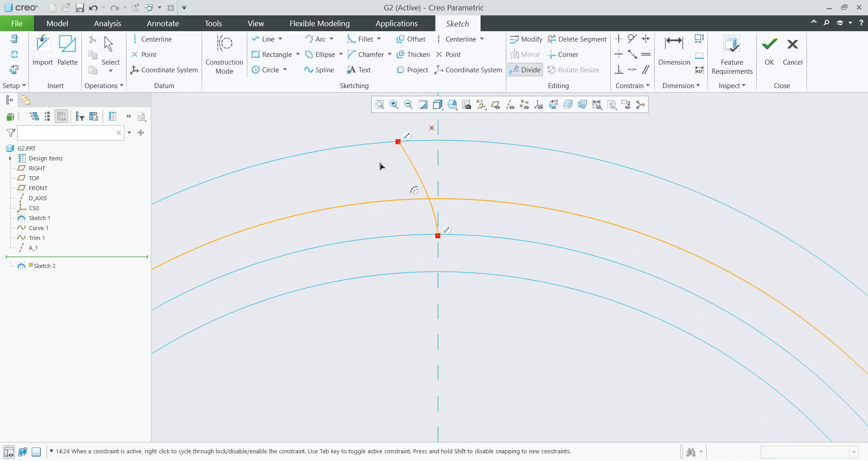
pyautogui.click(386, 203)
pyautogui.middleClick(349, 188)
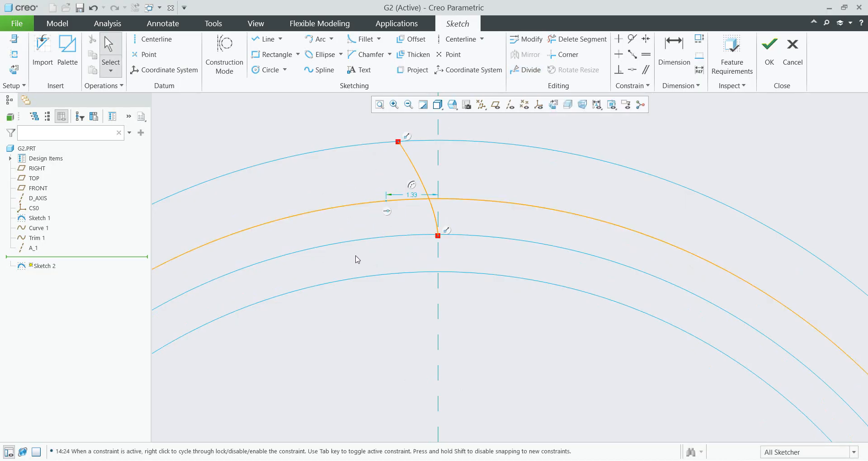
# Step: Trim the projected circle with Delete Segment, keeping only the short arc between the division point and the involute
pyautogui.click(575, 40)
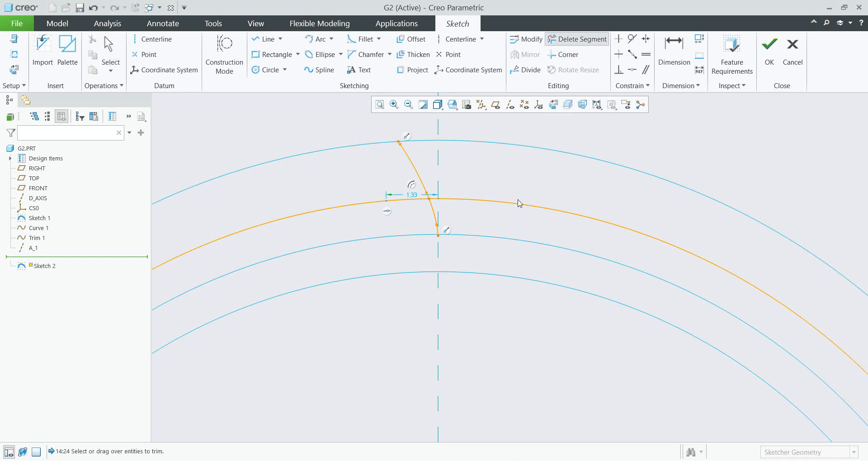
pyautogui.click(357, 212)
pyautogui.scroll(3, 411, 217)
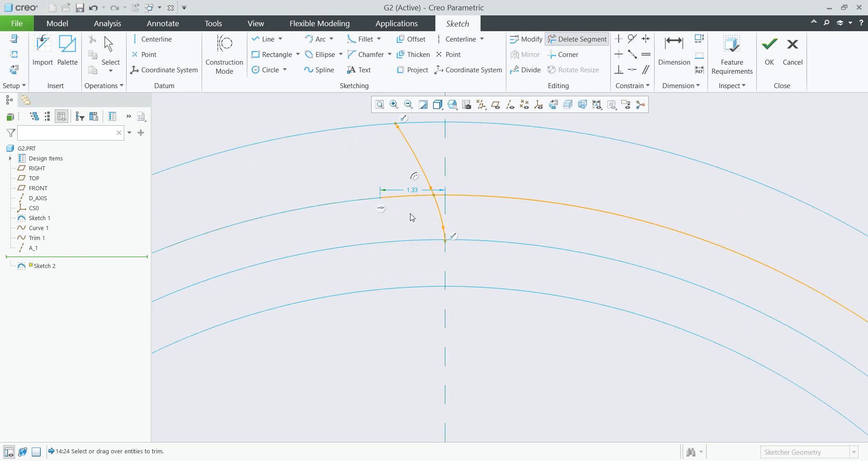
pyautogui.scroll(3, 456, 189)
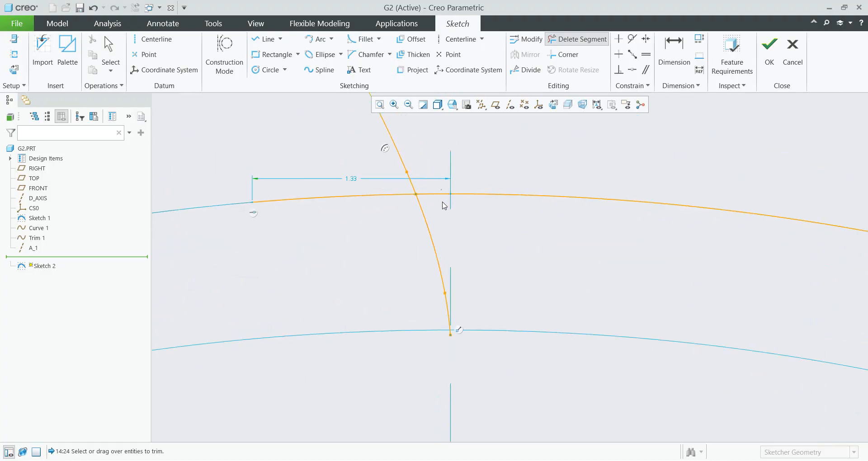
pyautogui.moveTo(504, 203); pyautogui.dragTo(503, 204)
pyautogui.scroll(-10, 497, 214)
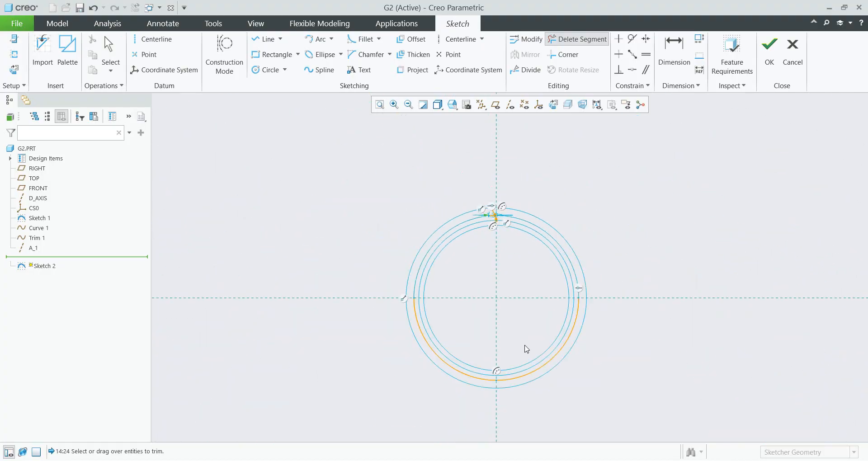
pyautogui.moveTo(541, 327)
pyautogui.mouseDown()
pyautogui.moveTo(556, 383)
pyautogui.moveTo(431, 375)
pyautogui.mouseUp()
pyautogui.scroll(5, 505, 218)
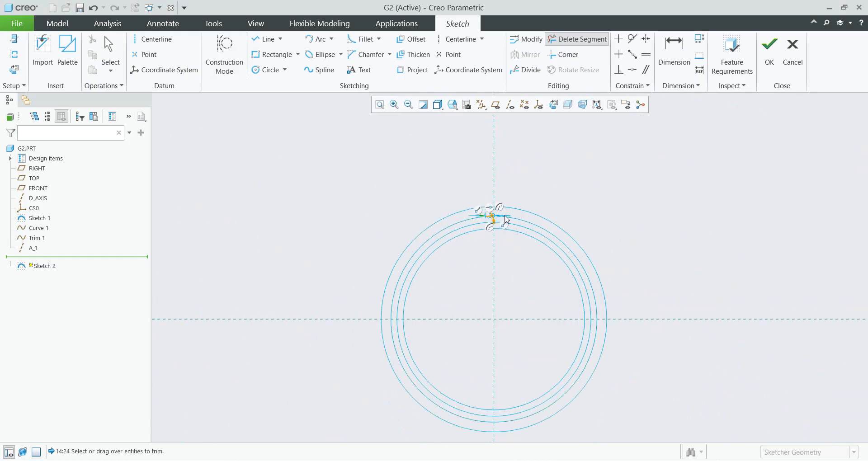
pyautogui.scroll(3, 489, 222)
pyautogui.middleClick(528, 186)
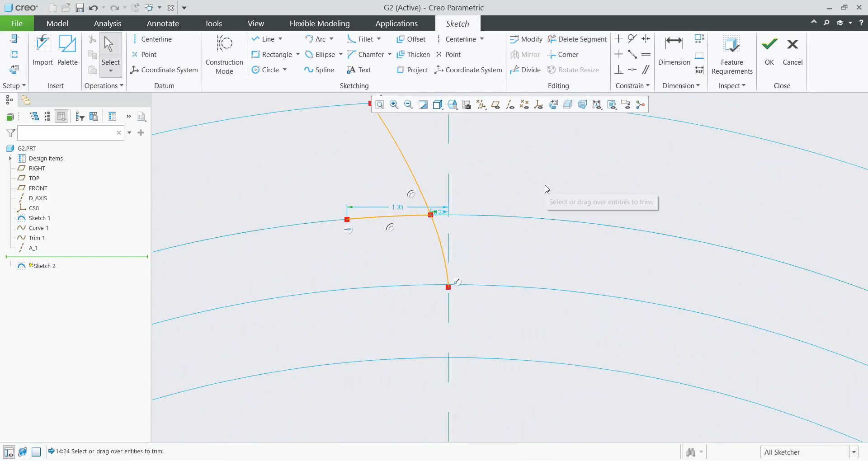
pyautogui.scroll(-2, 559, 193)
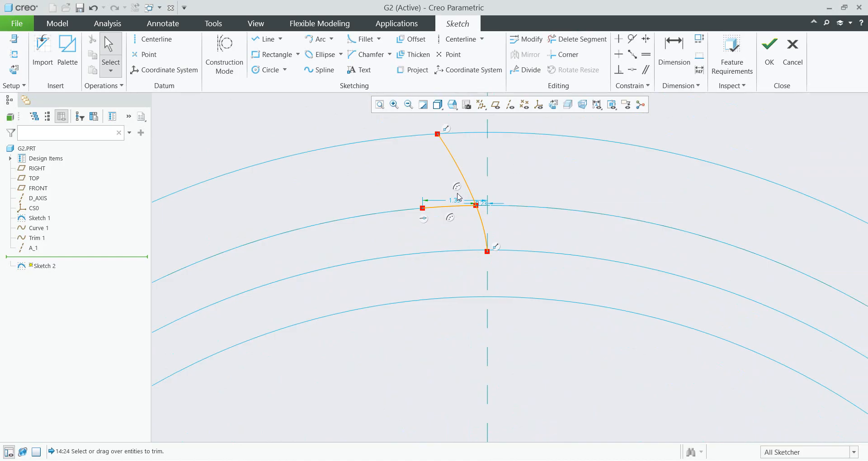
# Step: Look up the tooth thickness relation s among the gear calculations in the browser's blog guide and return to Creo
pyautogui.scroll(2, 457, 193)
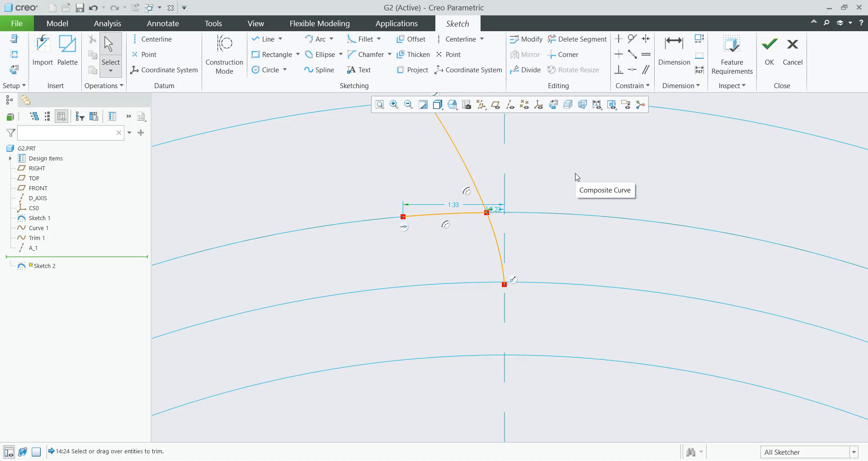
pyautogui.hotkey('alt', 'Tab')
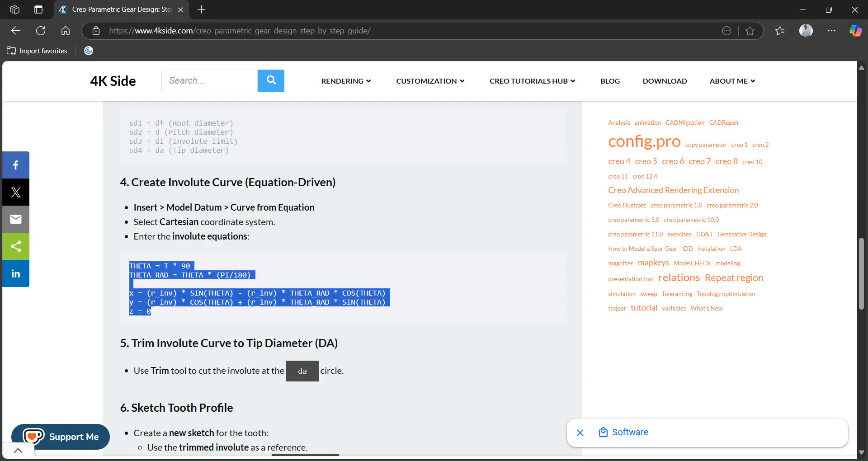
pyautogui.scroll(8, 287, 304)
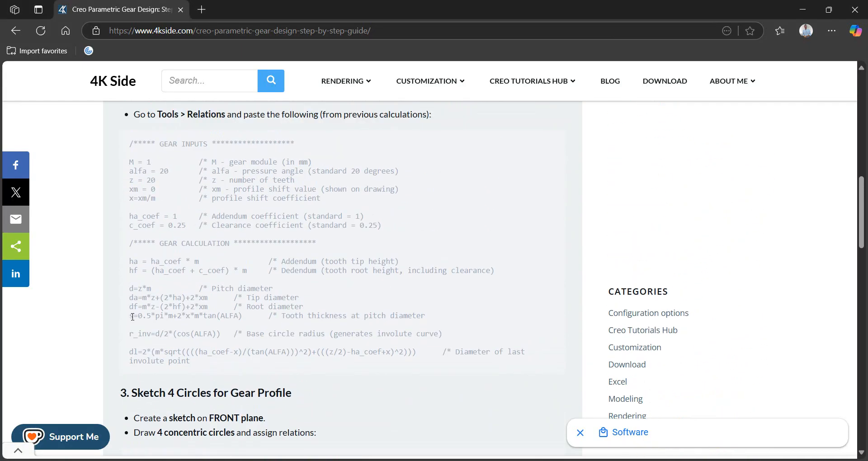
pyautogui.moveTo(133, 317); pyautogui.dragTo(425, 320)
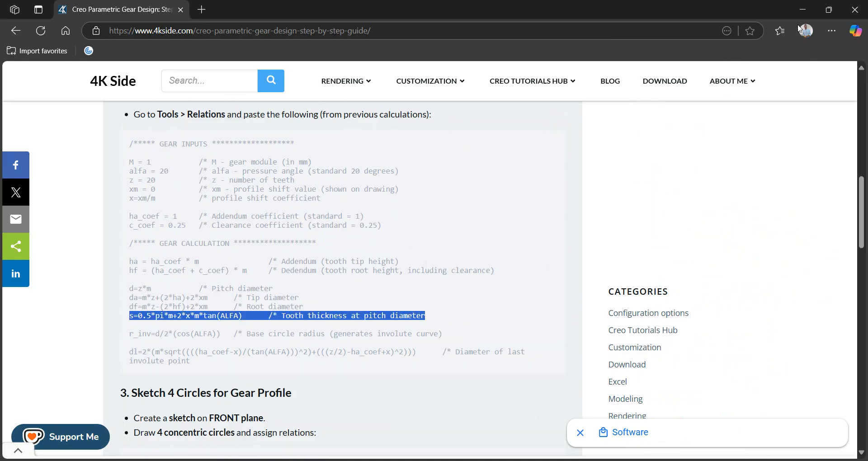
pyautogui.click(803, 10)
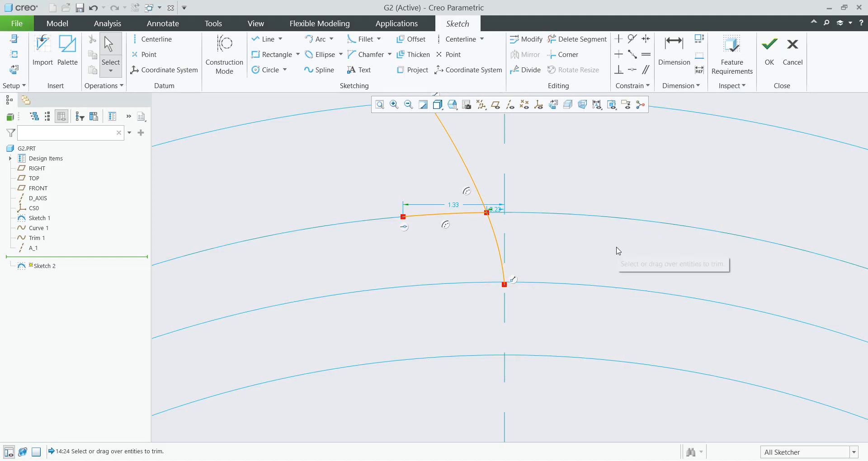
# Step: Dimension the short arc's length and drive it with the sketch relation sd4=s/2
pyautogui.scroll(2, 539, 238)
pyautogui.scroll(-1, 525, 220)
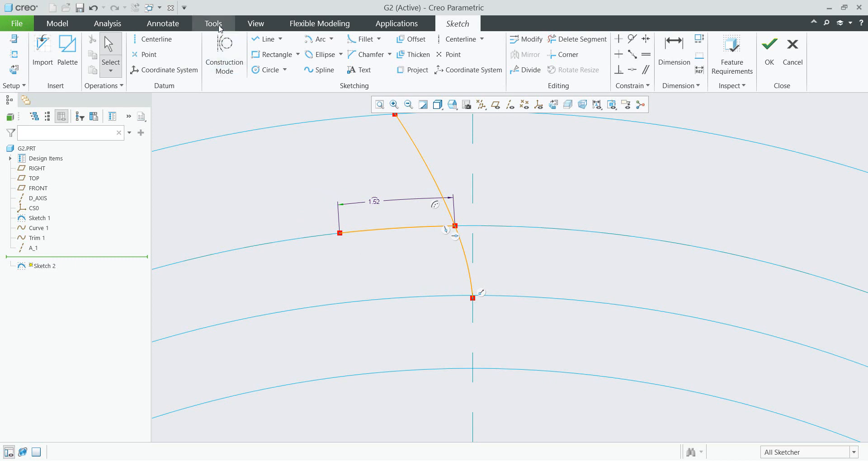
pyautogui.click(213, 23)
pyautogui.click(293, 39)
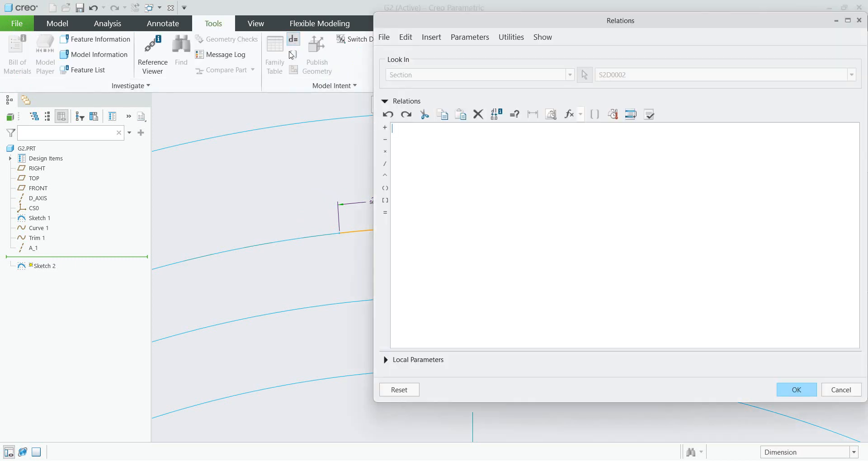
pyautogui.scroll(-3, 256, 184)
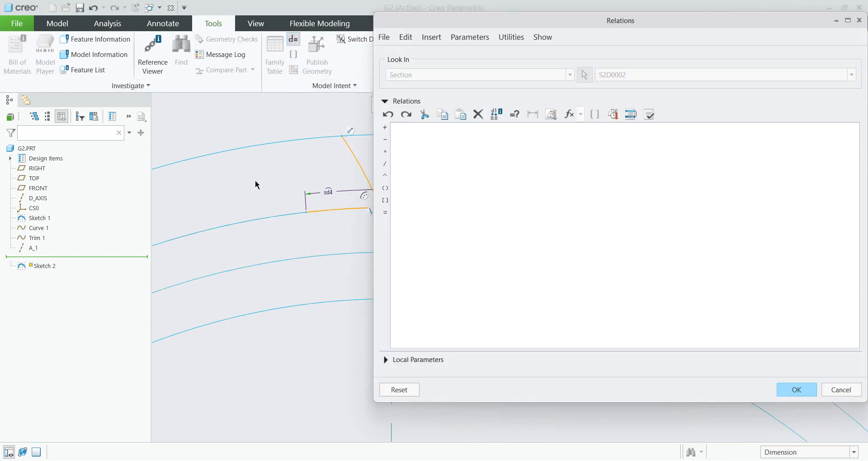
pyautogui.click(324, 190)
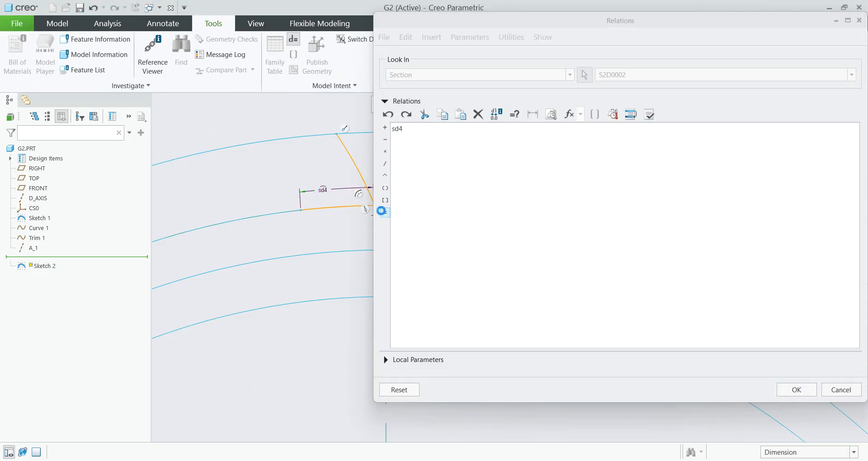
pyautogui.click(386, 212)
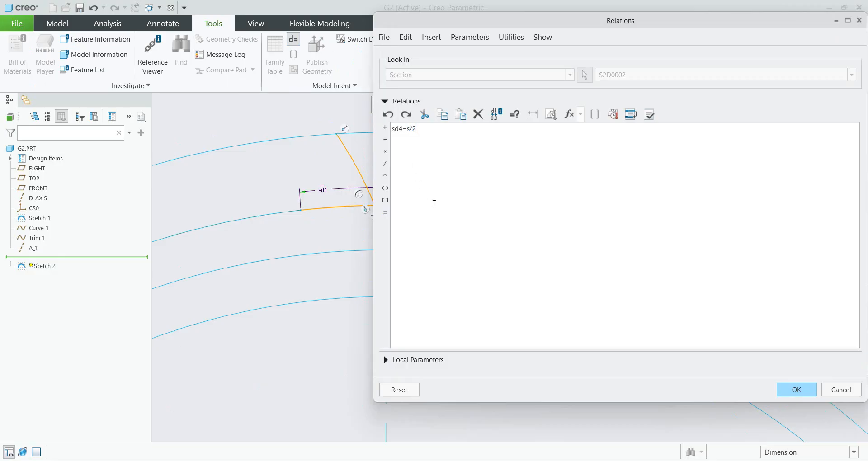
pyautogui.click(792, 394)
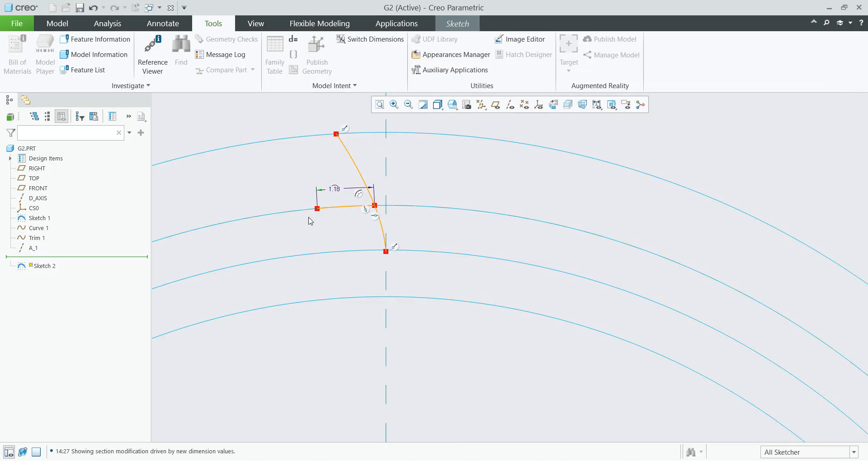
# Step: Draw a centerline through the short arc's free endpoint and the gear center
pyautogui.scroll(6, 310, 221)
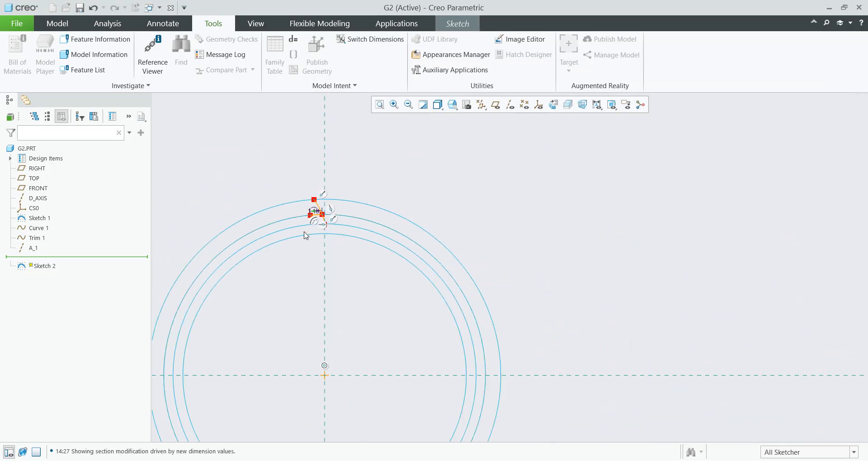
pyautogui.click(458, 26)
pyautogui.click(458, 39)
pyautogui.scroll(-4, 318, 228)
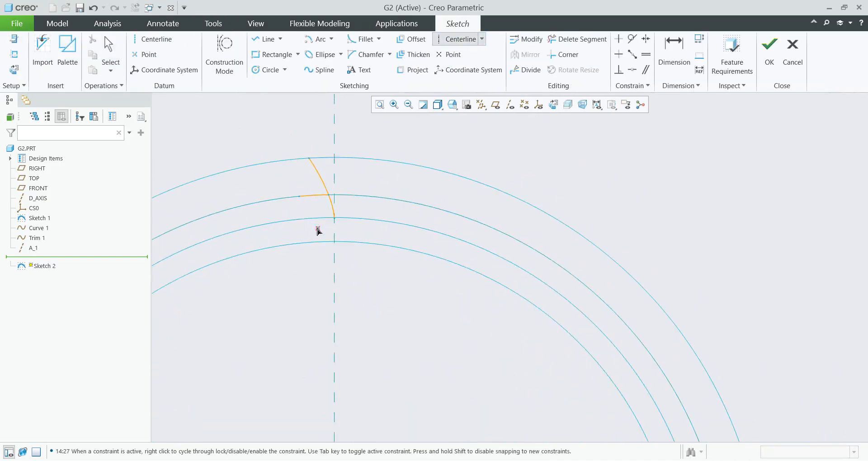
pyautogui.click(300, 199)
pyautogui.scroll(5, 284, 208)
pyautogui.scroll(-6, 300, 368)
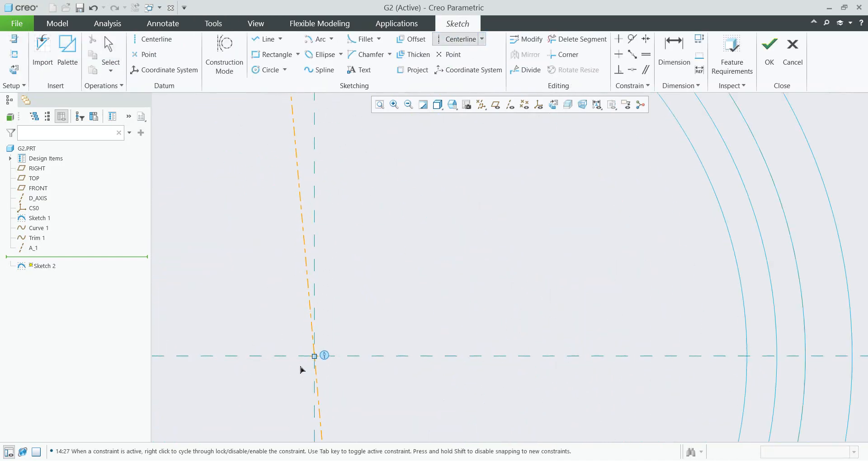
pyautogui.click(328, 345)
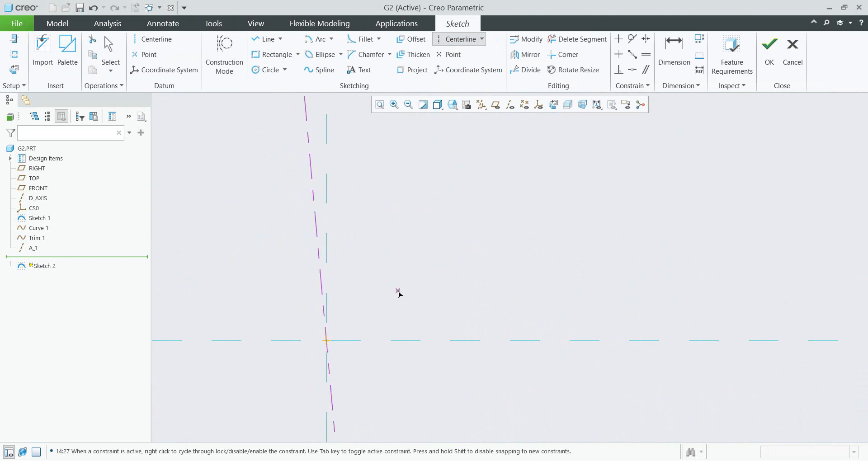
pyautogui.middleClick(397, 294)
# Step: Convert the short arc between the centerline and the involute to construction geometry
pyautogui.scroll(5, 437, 352)
pyautogui.scroll(-6, 445, 207)
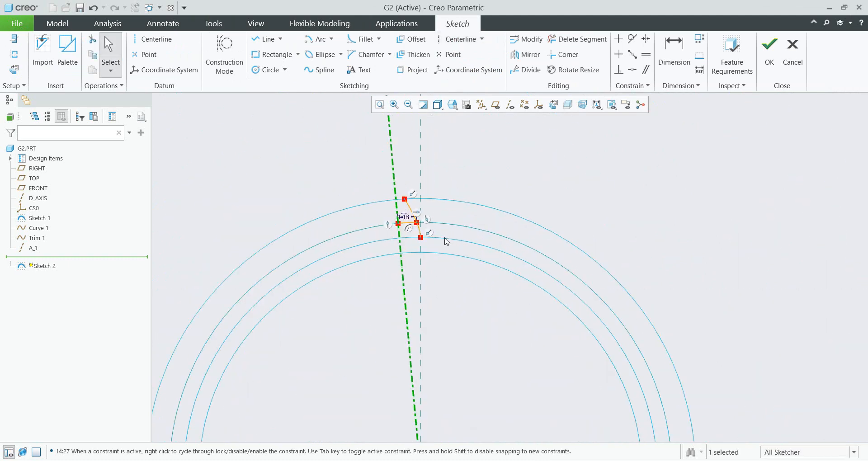
pyautogui.click(496, 192)
pyautogui.click(374, 215)
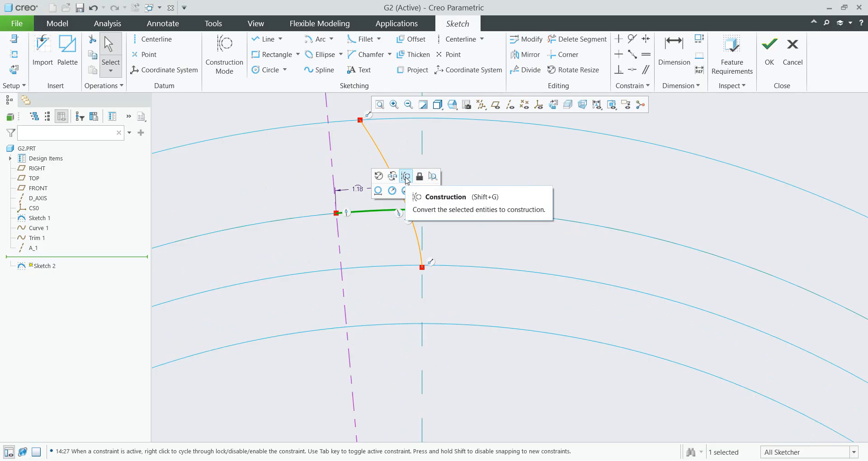
pyautogui.click(407, 180)
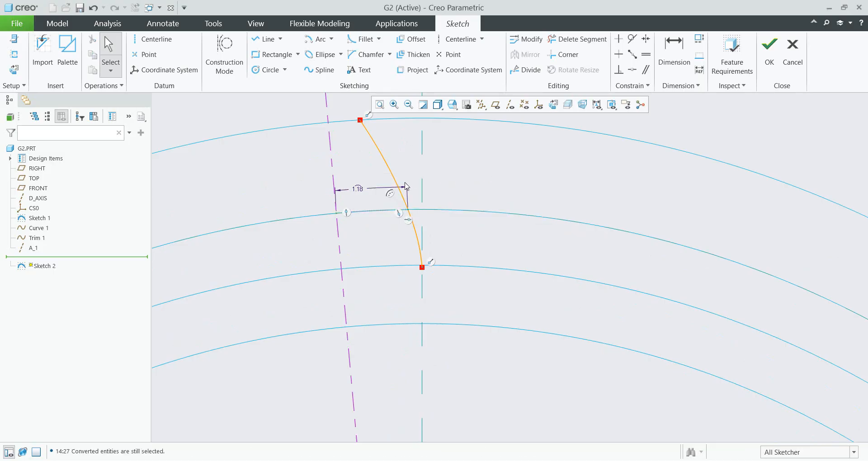
# Step: Mirror the projected involute about the slanted centerline to create the tooth's opposite flank
pyautogui.click(388, 166)
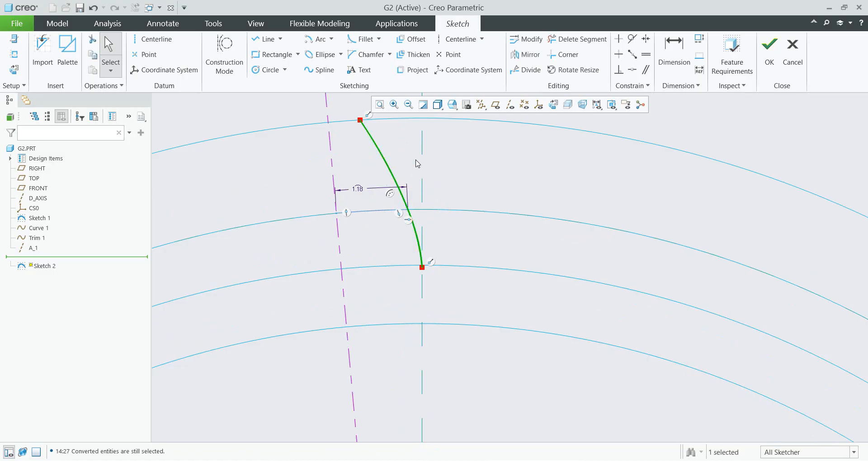
pyautogui.click(526, 56)
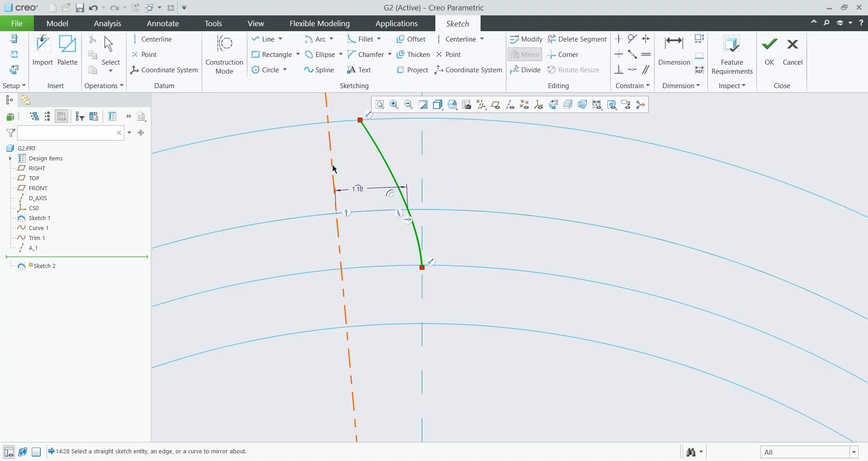
pyautogui.click(333, 168)
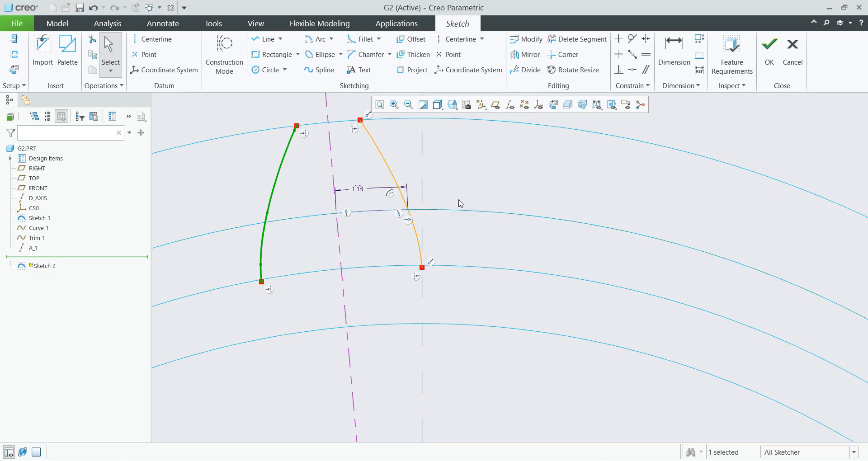
# Step: Close the tooth tip with a straight line joining the outer endpoints of the two involute flanks
pyautogui.click(266, 39)
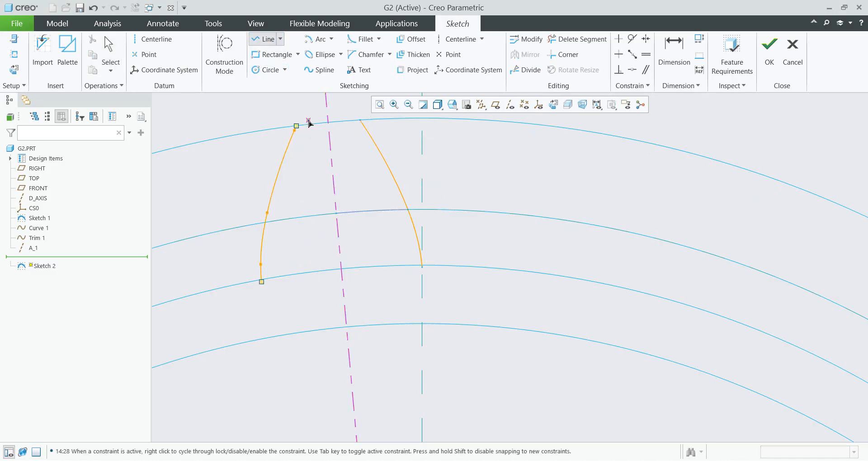
pyautogui.scroll(5, 310, 122)
pyautogui.click(267, 137)
pyautogui.scroll(-3, 341, 186)
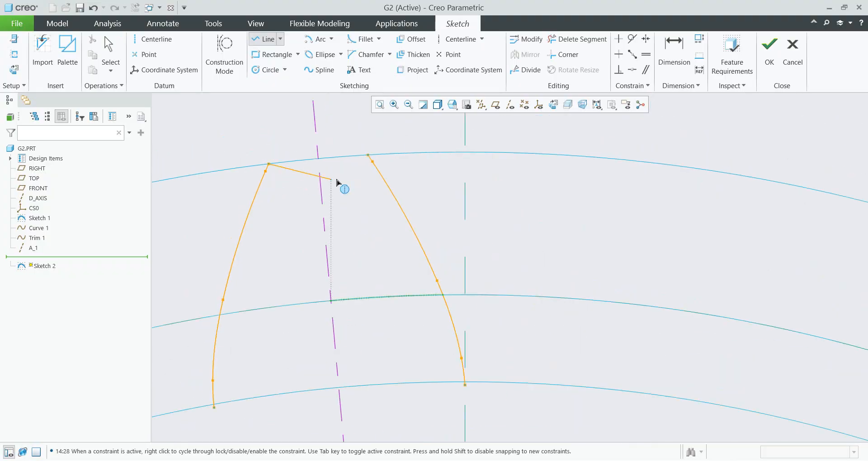
pyautogui.scroll(3, 368, 159)
pyautogui.click(404, 121)
pyautogui.middleClick(394, 158)
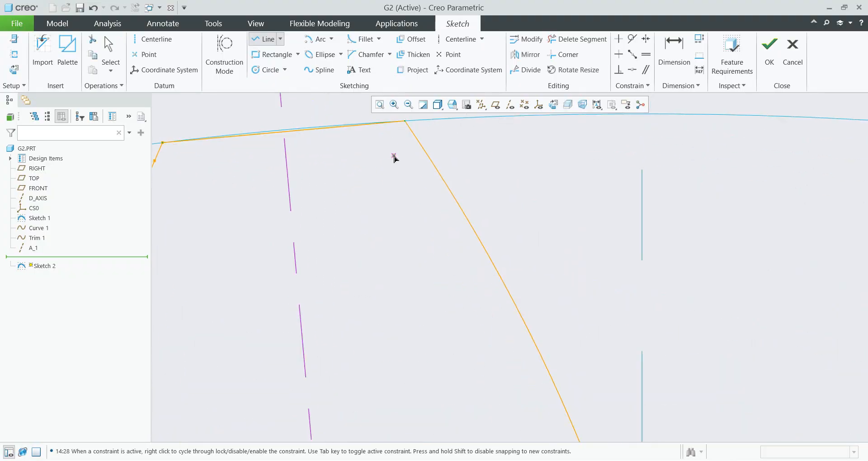
pyautogui.scroll(-7, 394, 157)
pyautogui.middleClick(392, 187)
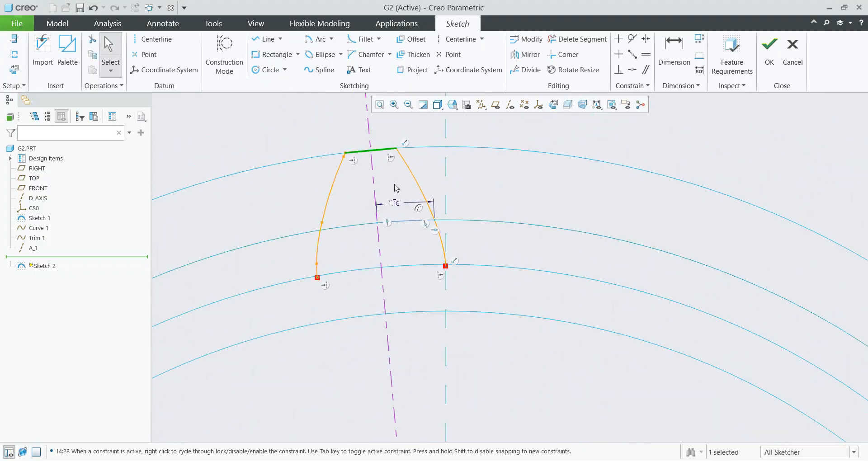
# Step: Draw two connected lines from the mirrored flank's inner endpoint to the gear center and up to the original involute's inner endpoint
pyautogui.scroll(-2, 393, 186)
pyautogui.scroll(4, 390, 271)
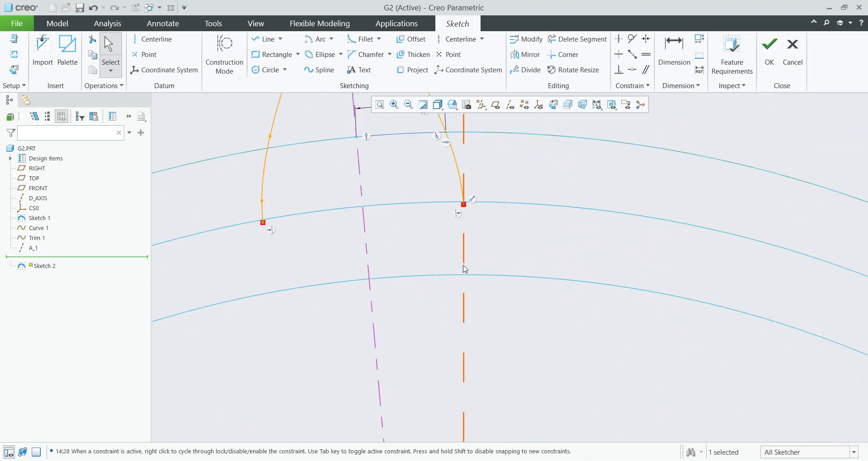
pyautogui.click(267, 40)
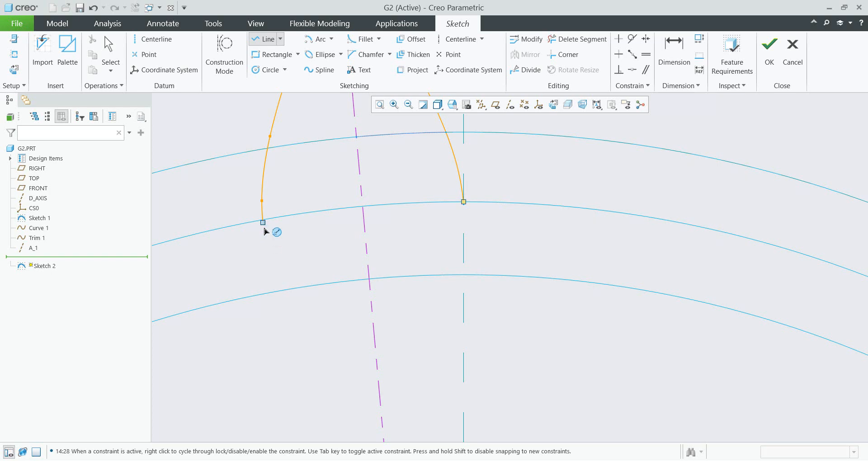
pyautogui.click(265, 229)
pyautogui.scroll(10, 268, 233)
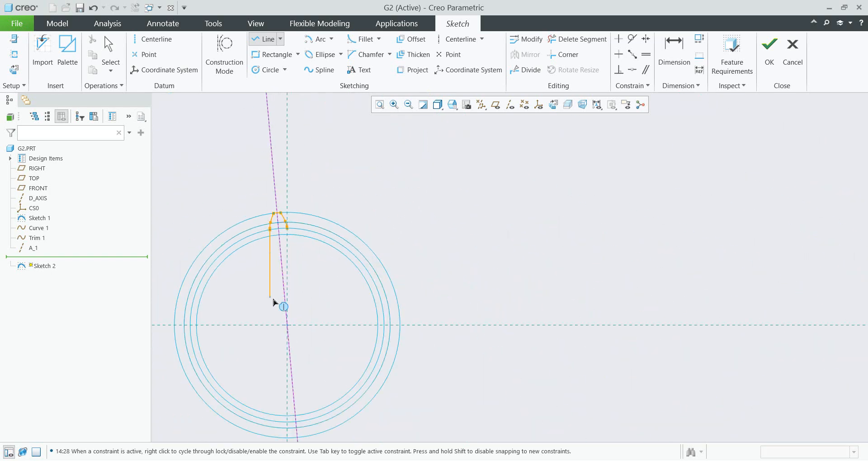
pyautogui.scroll(-4, 275, 301)
pyautogui.click(306, 362)
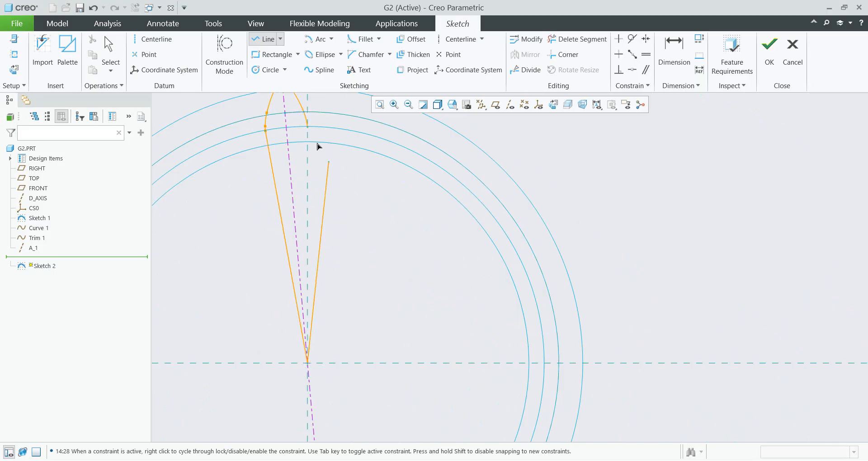
pyautogui.scroll(-3, 298, 119)
pyautogui.scroll(-3, 298, 119)
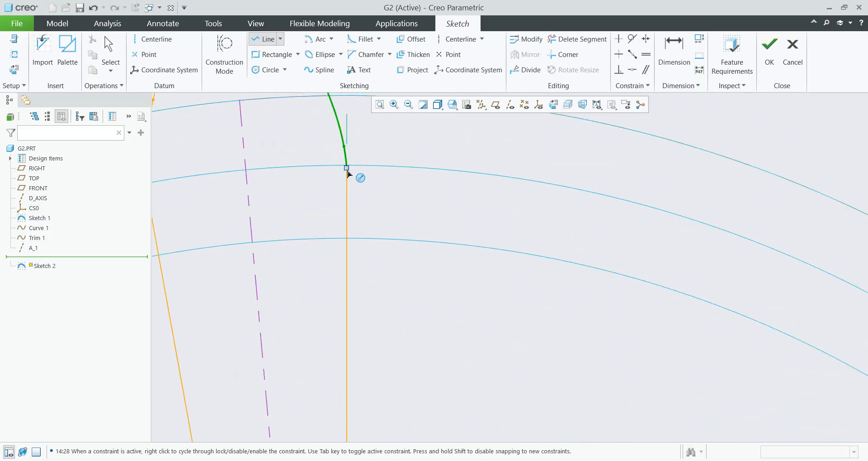
pyautogui.click(347, 168)
pyautogui.middleClick(380, 196)
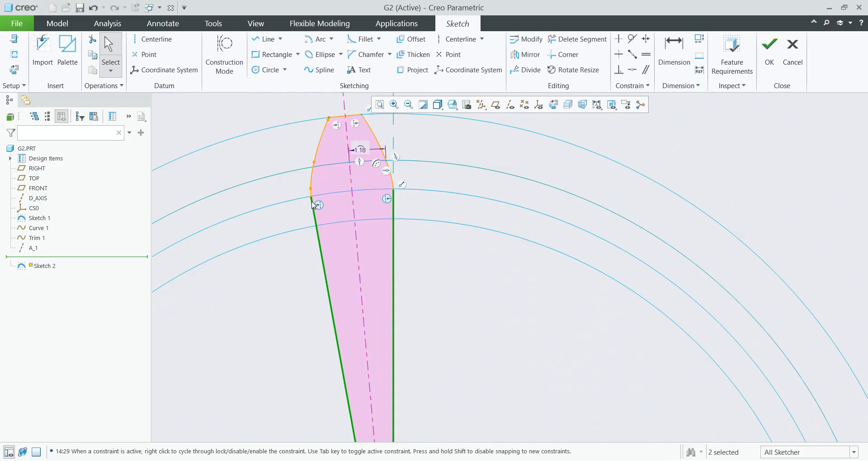
# Step: Save the closed tooth profile sketch and exit the sketcher
pyautogui.scroll(1, 413, 250)
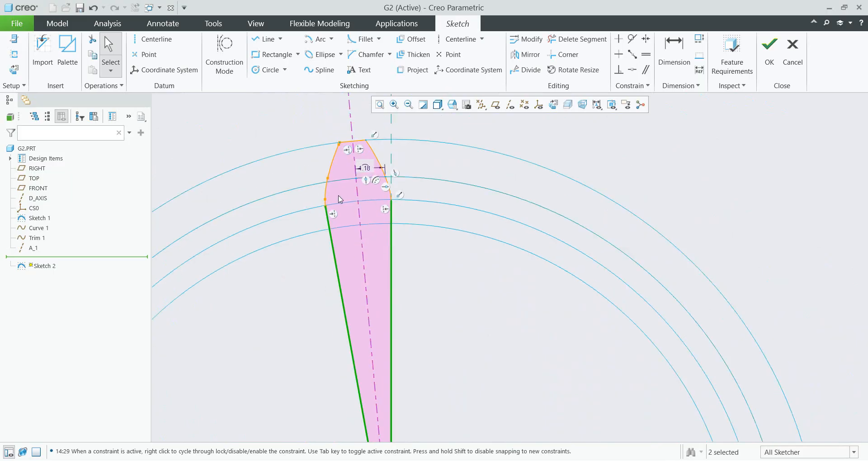
pyautogui.scroll(2, 339, 196)
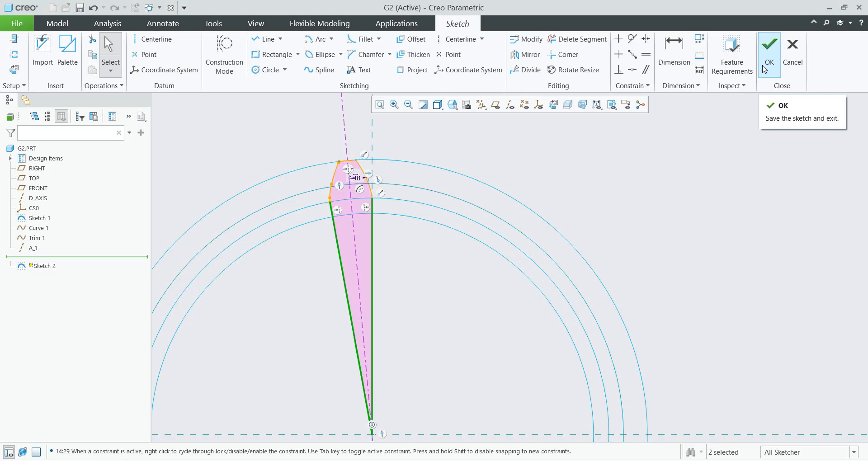
pyautogui.click(767, 69)
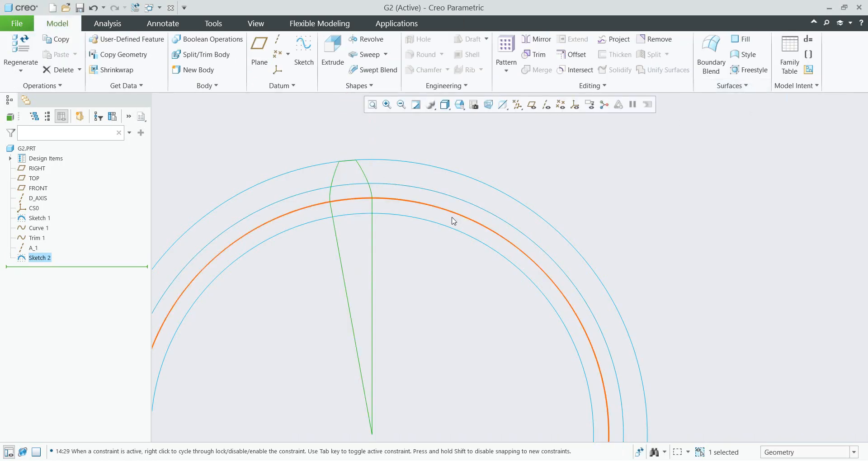
pyautogui.scroll(-3, 454, 221)
pyautogui.moveTo(419, 232); pyautogui.dragTo(408, 244, button='middle')
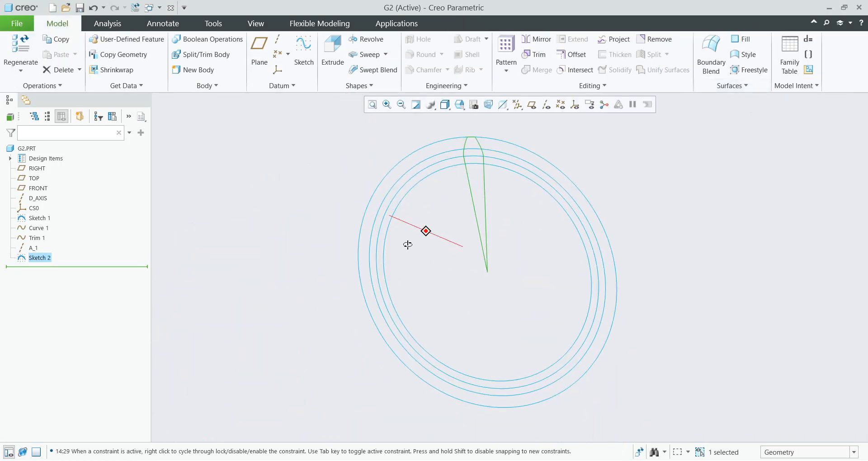
# Step: Set the selection filter to Sketch Region and move the model's insertion point before Sketch 2
pyautogui.click(306, 237)
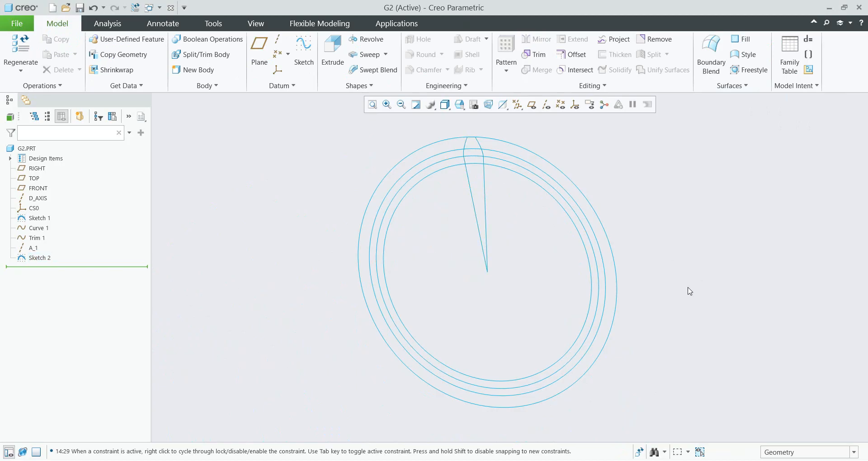
pyautogui.moveTo(664, 285)
pyautogui.mouseDown(button='middle')
pyautogui.moveTo(618, 287)
pyautogui.moveTo(666, 290)
pyautogui.mouseUp(button='middle')
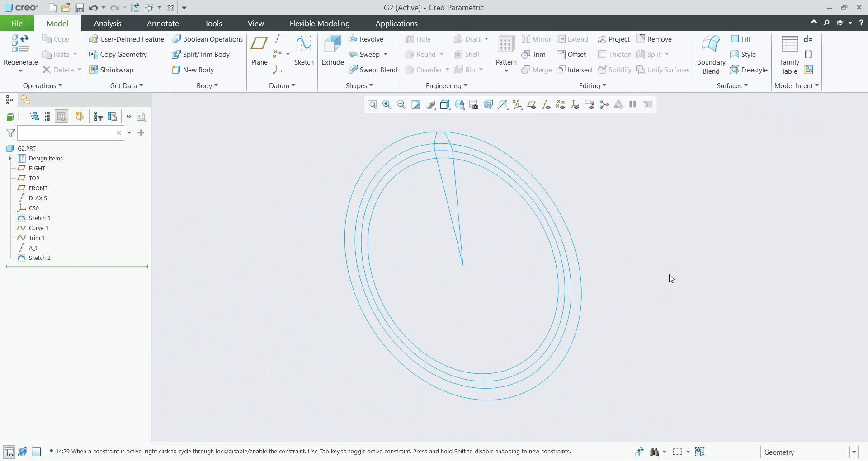
pyautogui.click(798, 453)
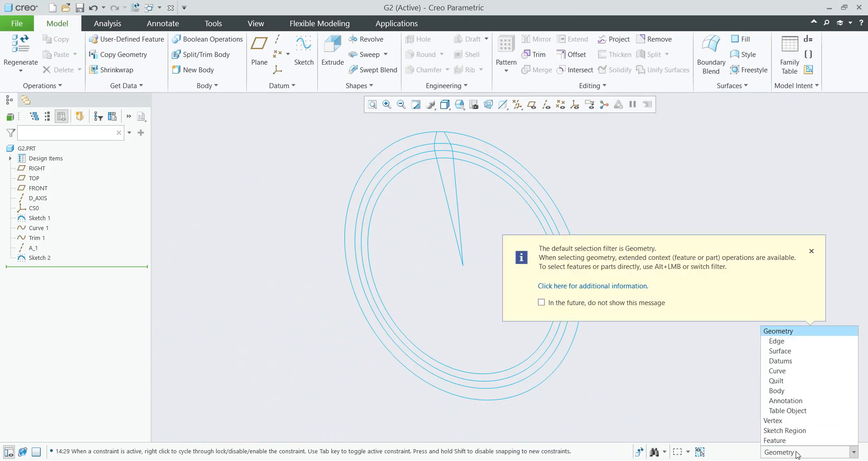
pyautogui.click(784, 431)
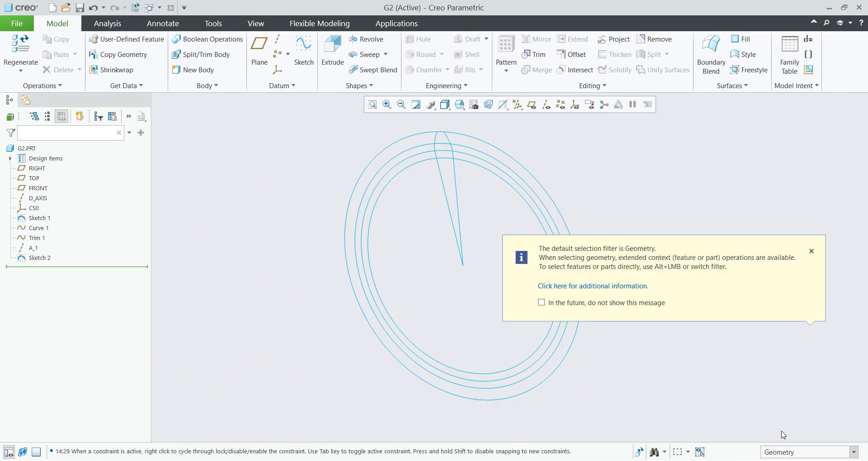
pyautogui.rightClick(495, 226)
pyautogui.rightClick(495, 227)
pyautogui.rightClick(495, 226)
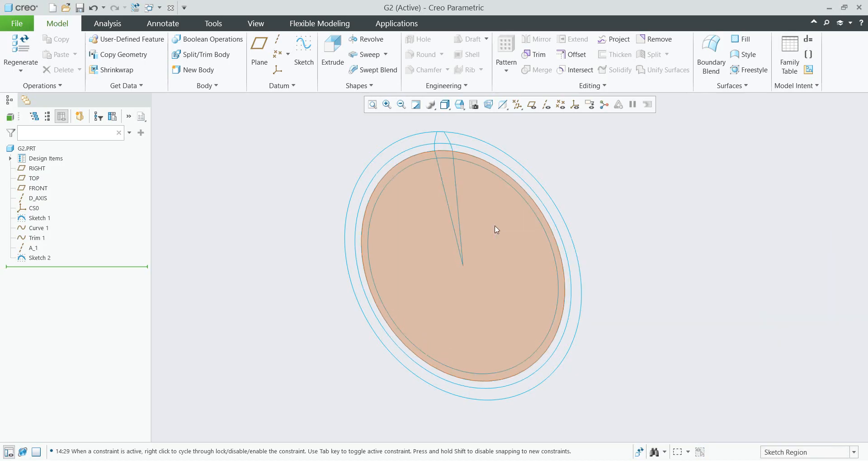
pyautogui.rightClick(497, 230)
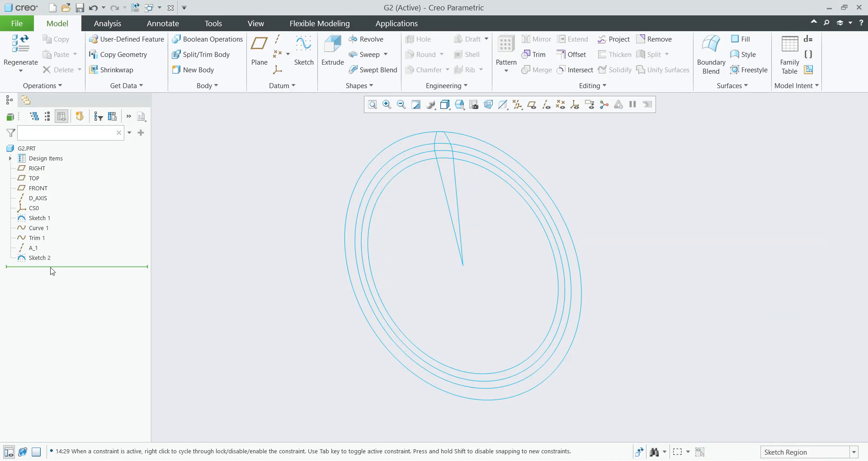
pyautogui.moveTo(54, 271); pyautogui.dragTo(36, 252)
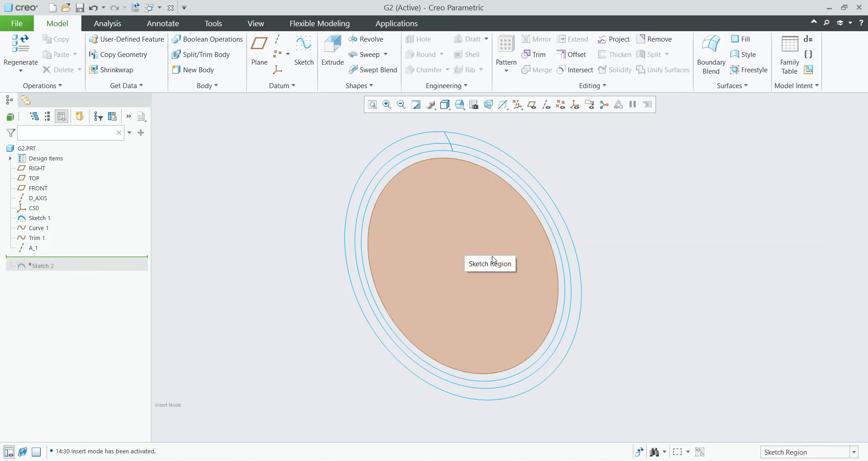
# Step: Extrude the region inside the innermost gear circle as a solid, symmetric about the sketch plane, with a total depth of 10
pyautogui.click(781, 450)
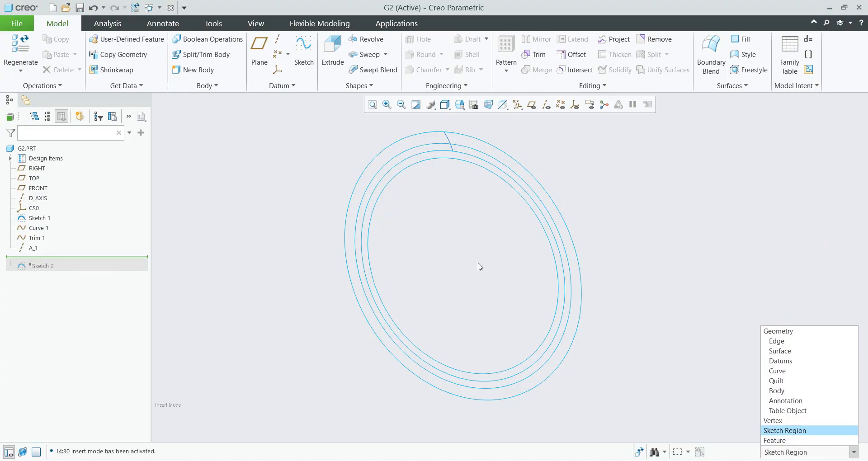
pyautogui.click(793, 433)
pyautogui.click(492, 272)
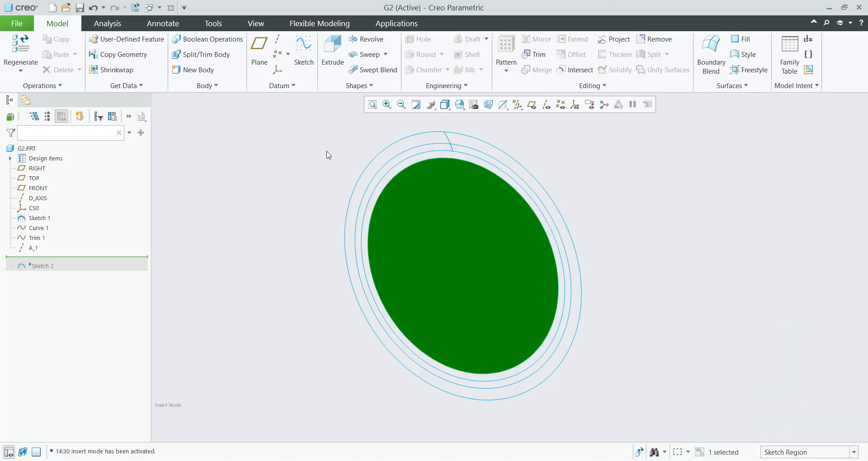
pyautogui.click(333, 62)
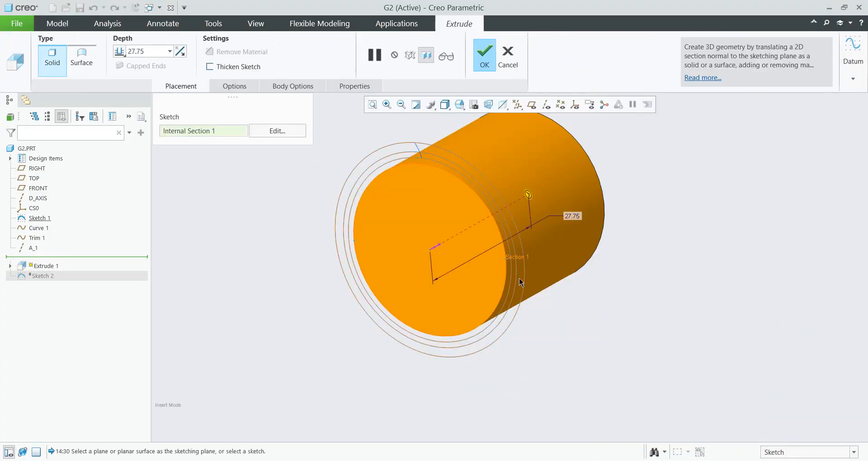
pyautogui.click(120, 51)
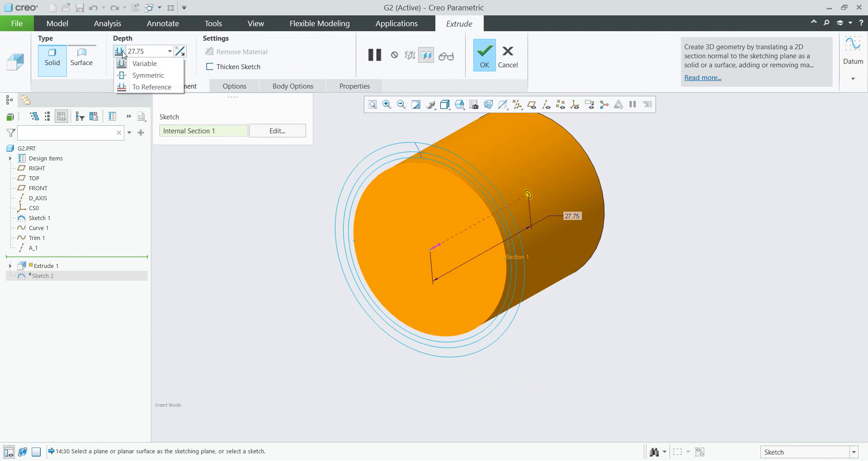
pyautogui.click(136, 75)
pyautogui.doubleClick(151, 49)
pyautogui.write('10')
pyautogui.press('Return')
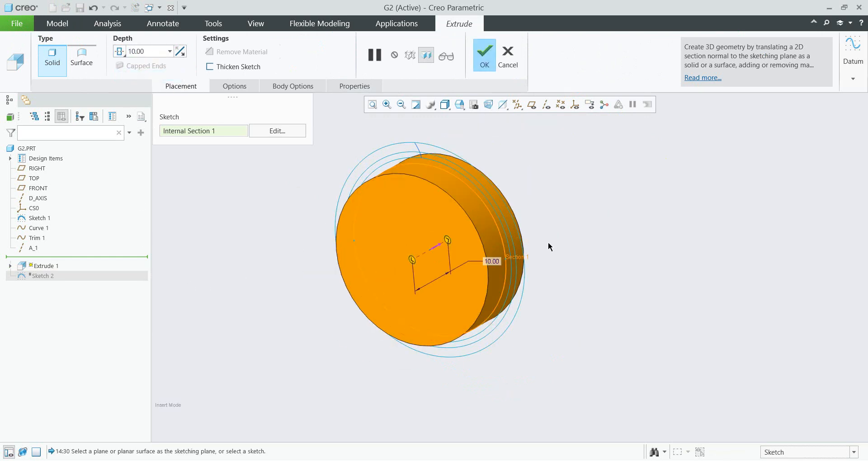
pyautogui.click(485, 56)
pyautogui.click(266, 215)
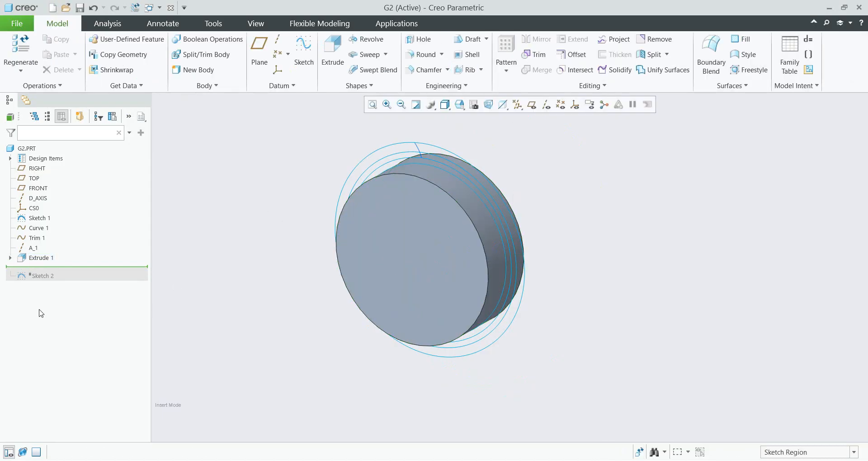
# Step: Move the insertion point back to the end of the model, after Sketch 2
pyautogui.moveTo(44, 268); pyautogui.dragTo(41, 277)
pyautogui.click(39, 268)
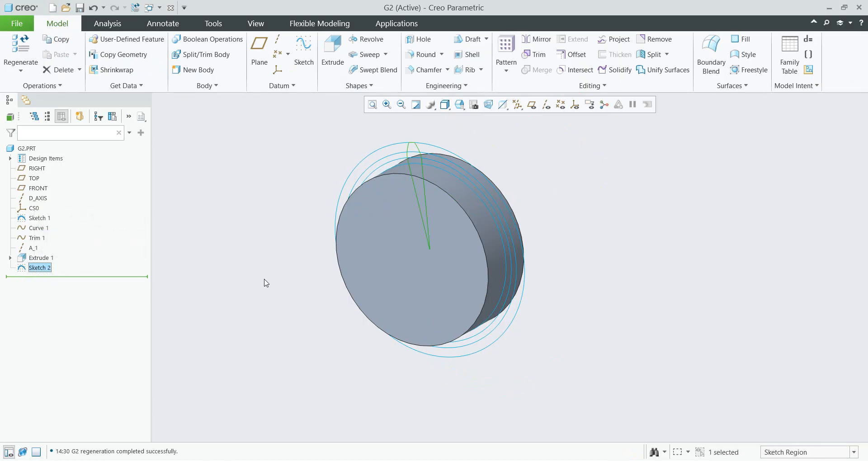
pyautogui.keyDown('shift'); pyautogui.moveTo(267, 254); pyautogui.dragTo(307, 266, button='middle'); pyautogui.keyUp('shift')
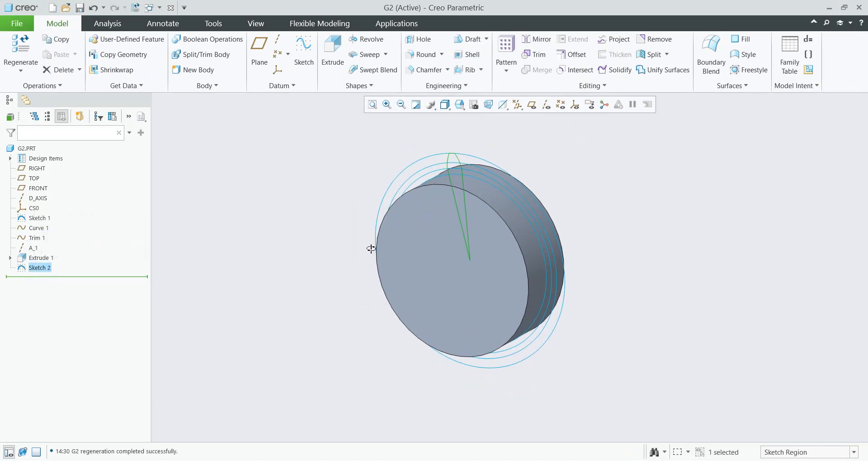
pyautogui.moveTo(371, 249); pyautogui.dragTo(324, 289, button='middle')
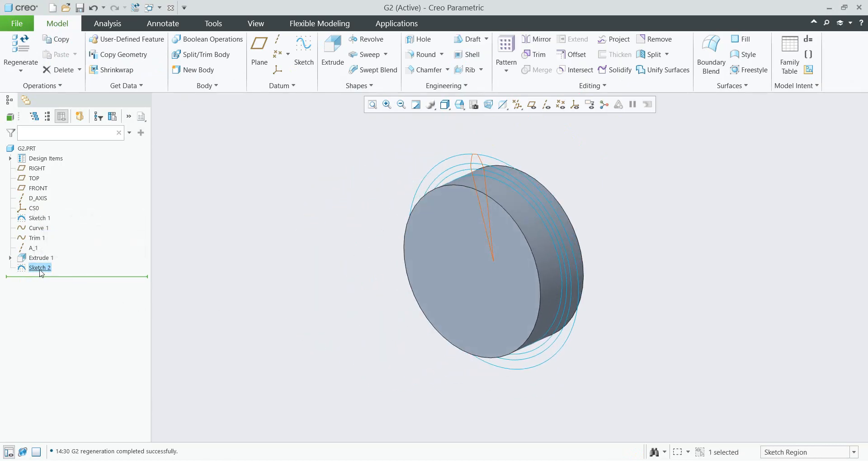
pyautogui.click(268, 233)
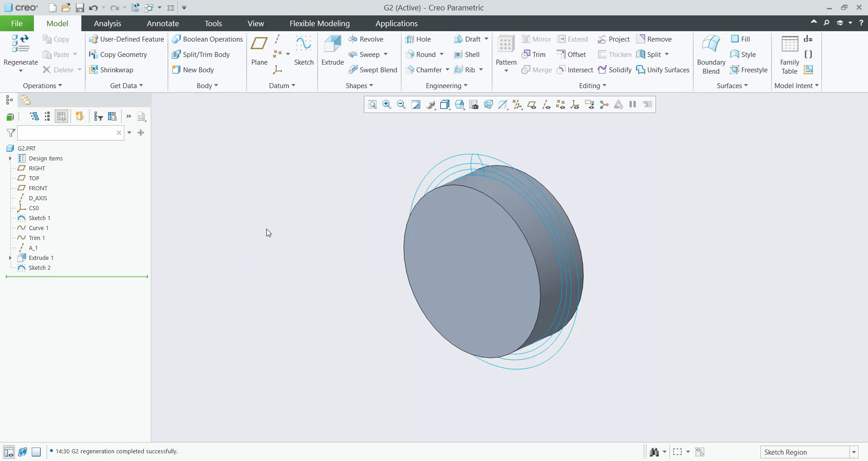
# Step: Start a solid extrusion of tooth profile Sketch 2 with side 1 set To Reference at the gear disc's front face
pyautogui.click(327, 77)
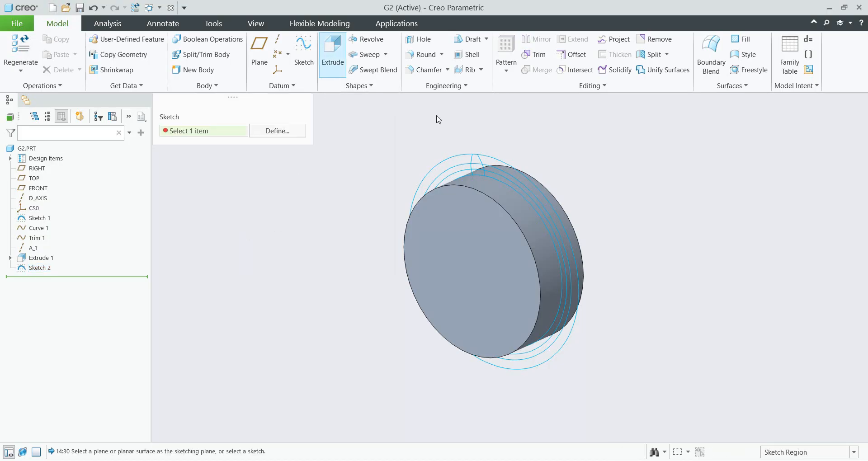
pyautogui.click(475, 165)
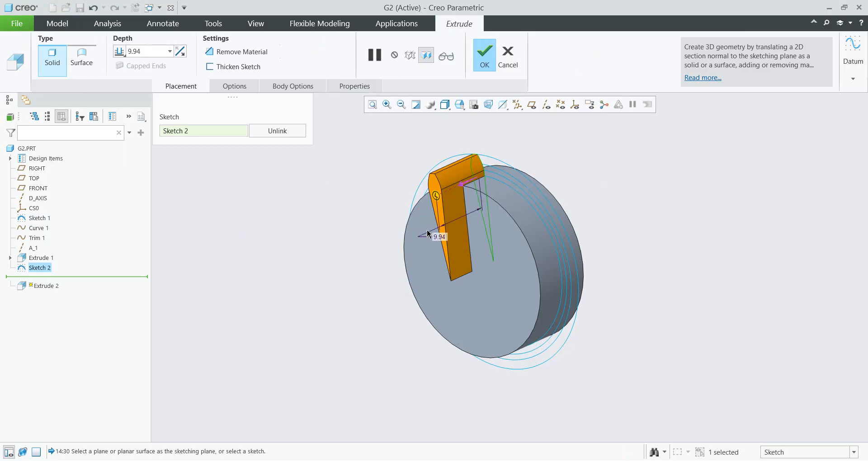
pyautogui.click(234, 86)
pyautogui.click(282, 137)
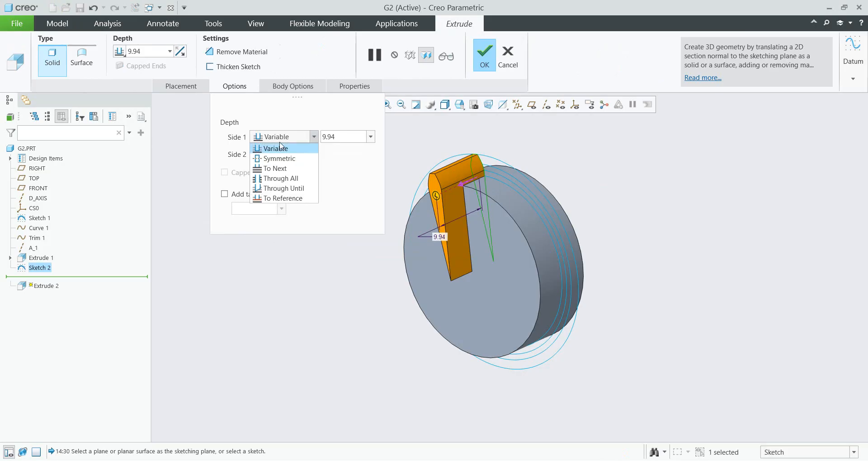
pyautogui.click(280, 199)
pyautogui.click(417, 229)
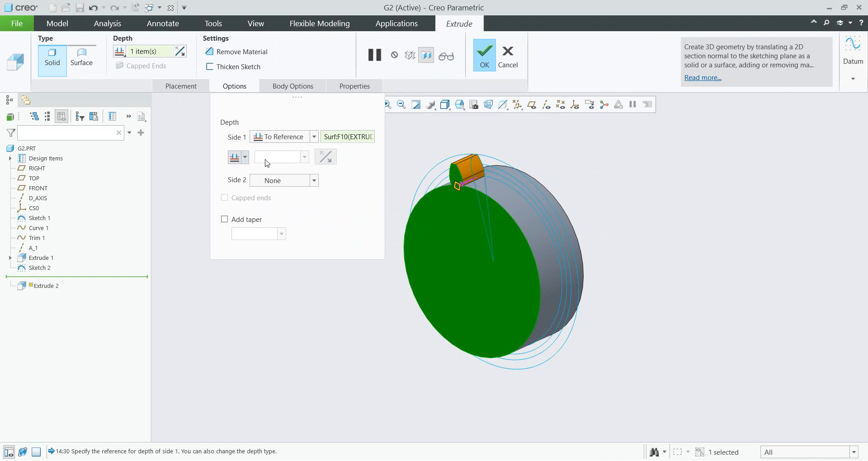
# Step: Set side 2 of the tooth extrusion To Reference at the disc's back face and finish the feature
pyautogui.click(267, 181)
pyautogui.click(277, 235)
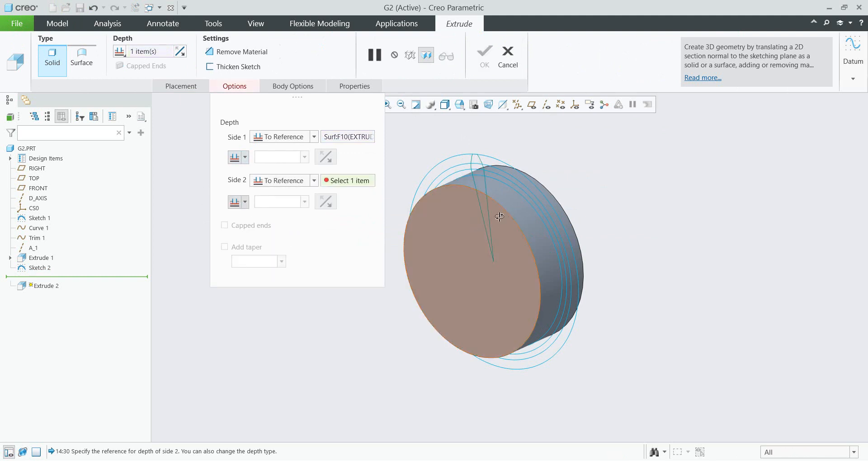
pyautogui.moveTo(499, 214); pyautogui.dragTo(522, 197, button='middle')
pyautogui.click(595, 199)
pyautogui.scroll(-2, 527, 179)
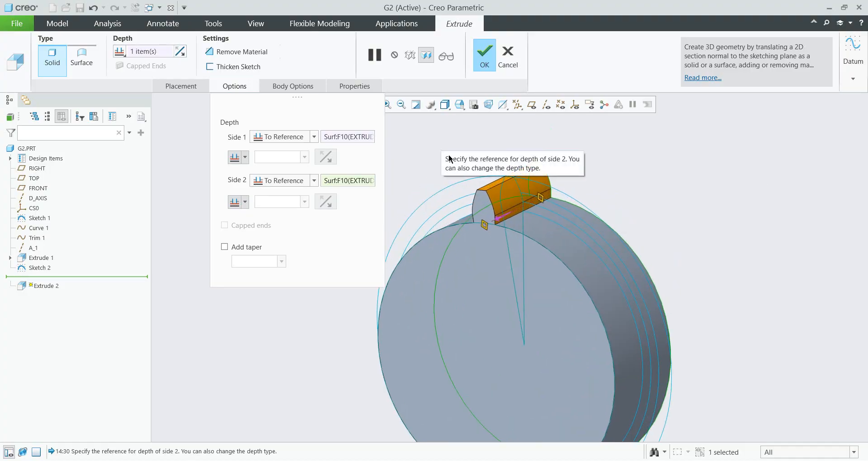
pyautogui.click(483, 68)
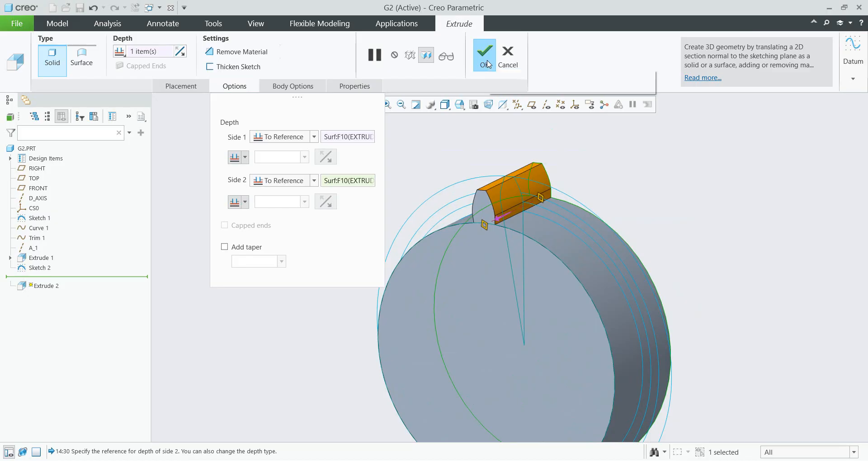
pyautogui.click(364, 180)
pyautogui.scroll(3, 347, 189)
pyautogui.moveTo(346, 191); pyautogui.dragTo(365, 186, button='middle')
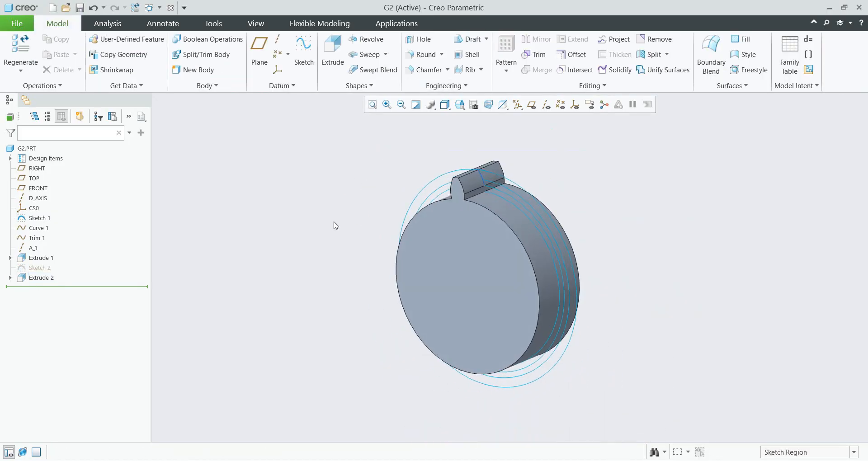
# Step: Hide Sketch 1, Curve 1 and Trim 1
pyautogui.click(38, 219)
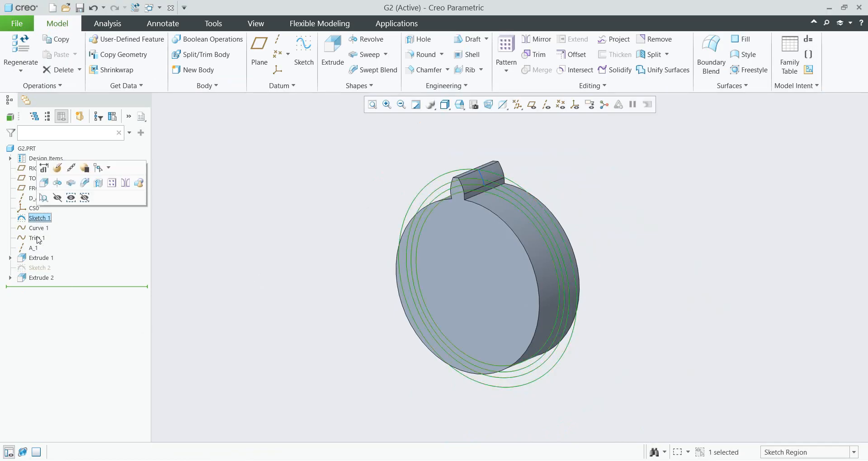
pyautogui.keyDown('shift'); pyautogui.click(37, 238); pyautogui.keyUp('shift')
pyautogui.click(57, 218)
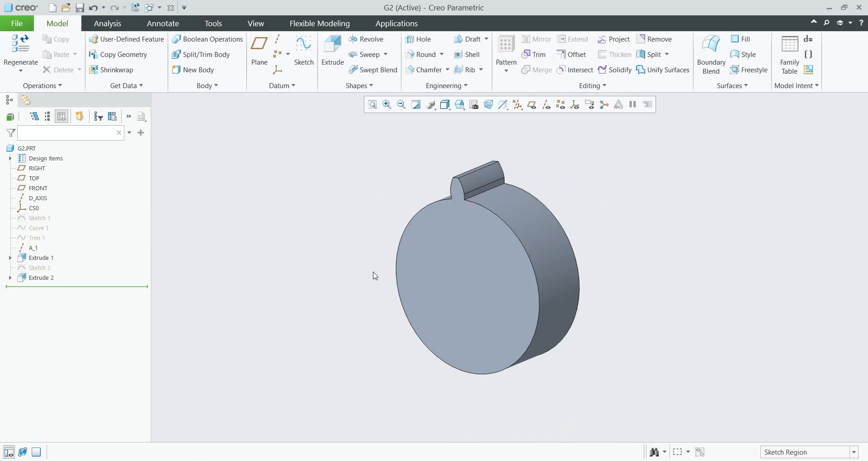
pyautogui.moveTo(450, 246); pyautogui.dragTo(383, 254, button='middle')
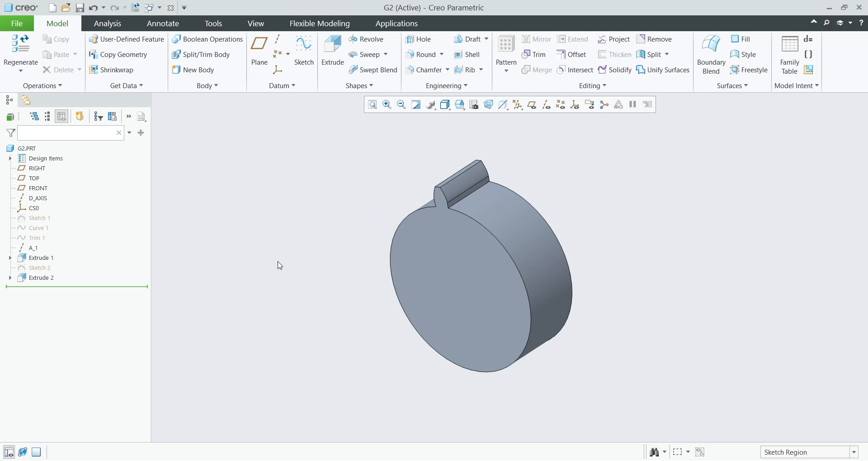
# Step: Rename the depth dimension of Extrude 1 to B
pyautogui.click(37, 257)
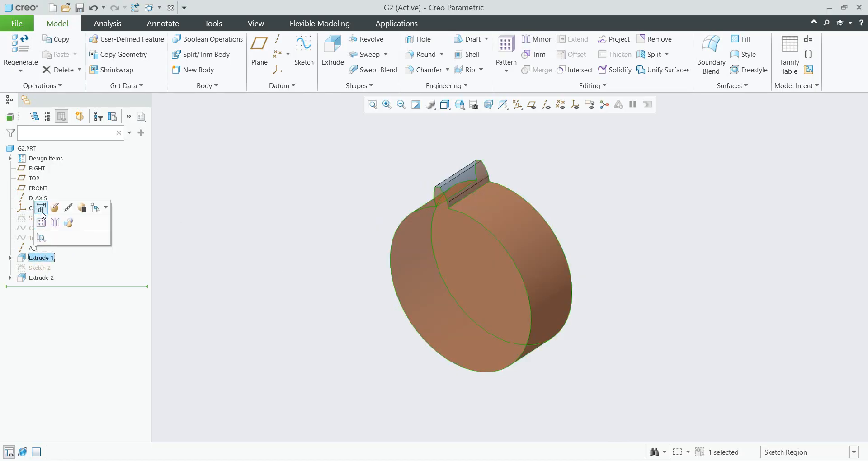
pyautogui.click(41, 209)
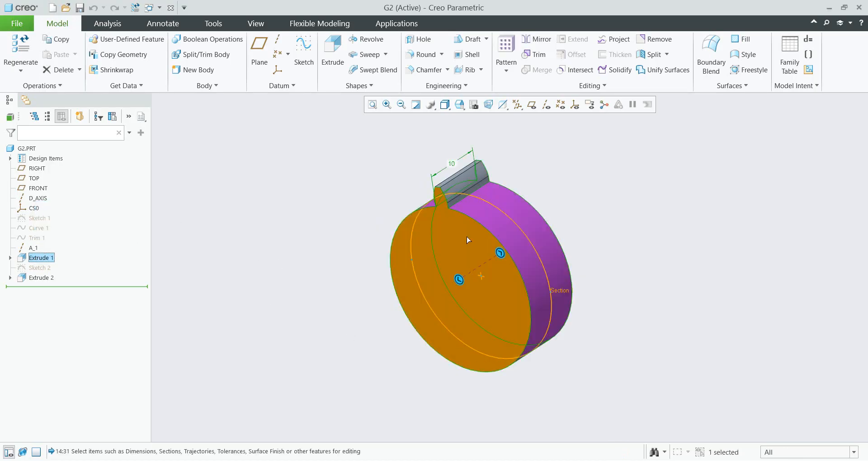
pyautogui.click(452, 164)
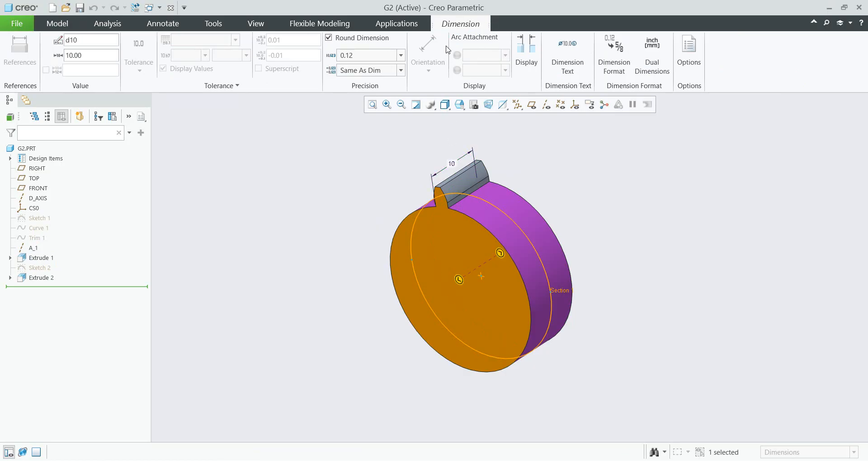
pyautogui.doubleClick(85, 44)
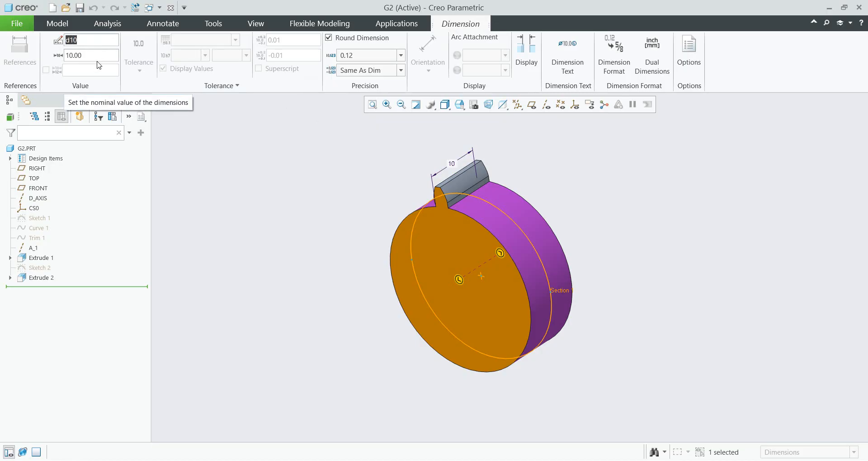
pyautogui.write('B')
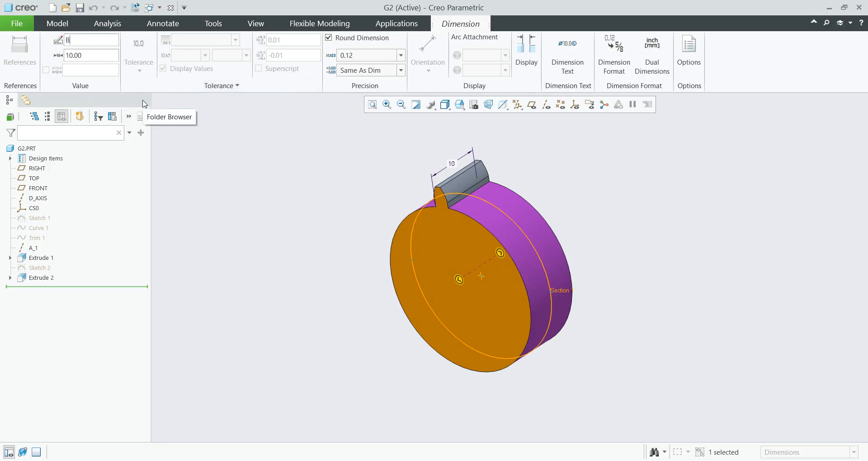
pyautogui.press('Return')
pyautogui.click(298, 217)
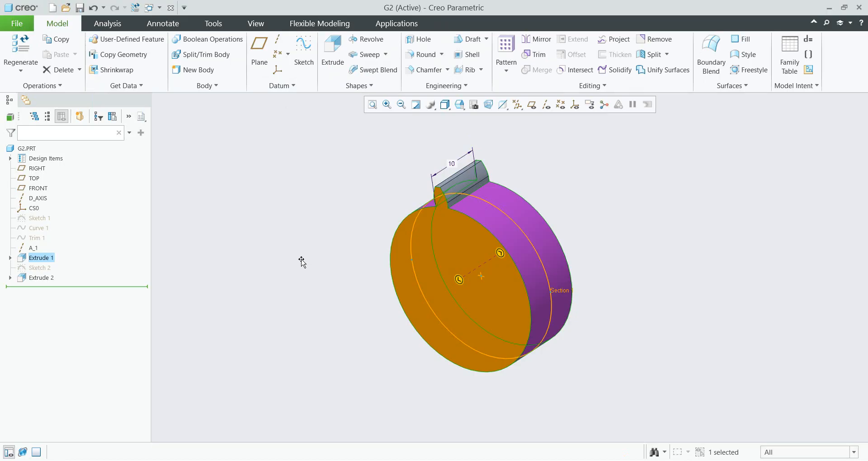
# Step: Open the part relations with the local parameters shown and filter the parameters by Default
pyautogui.click(809, 39)
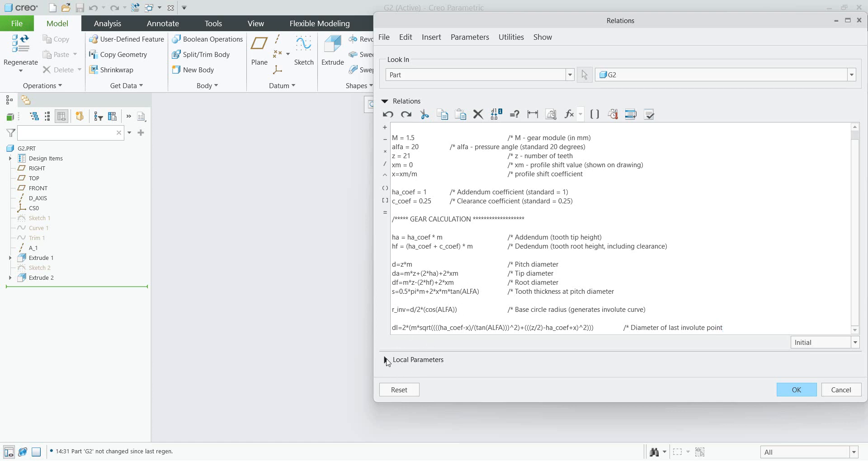
pyautogui.click(386, 360)
pyautogui.click(391, 415)
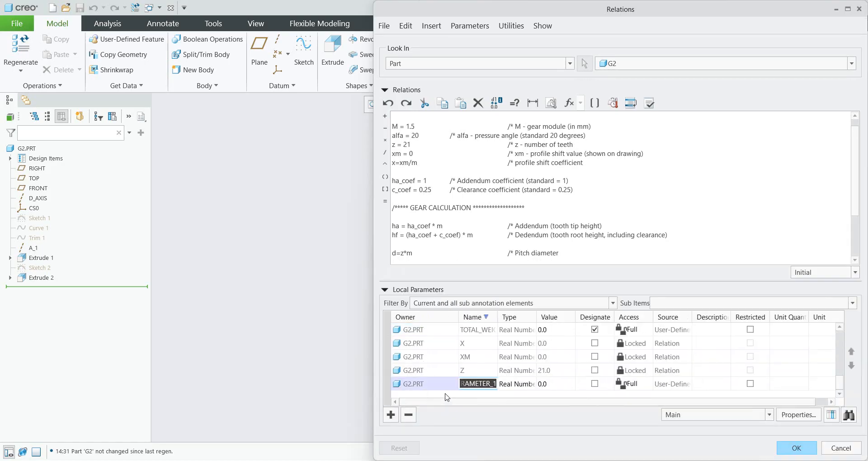
pyautogui.click(477, 304)
pyautogui.click(437, 315)
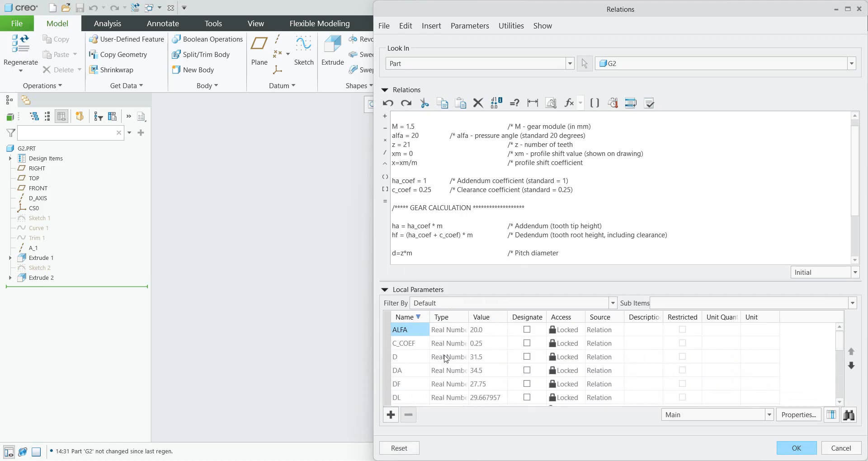
# Step: Add a real-number local parameter named WIDTH with the value 15
pyautogui.scroll(-5, 445, 362)
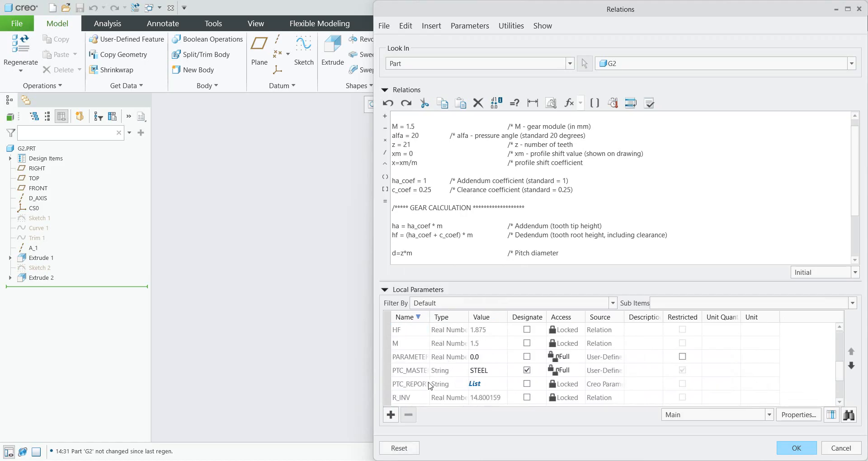
pyautogui.click(390, 414)
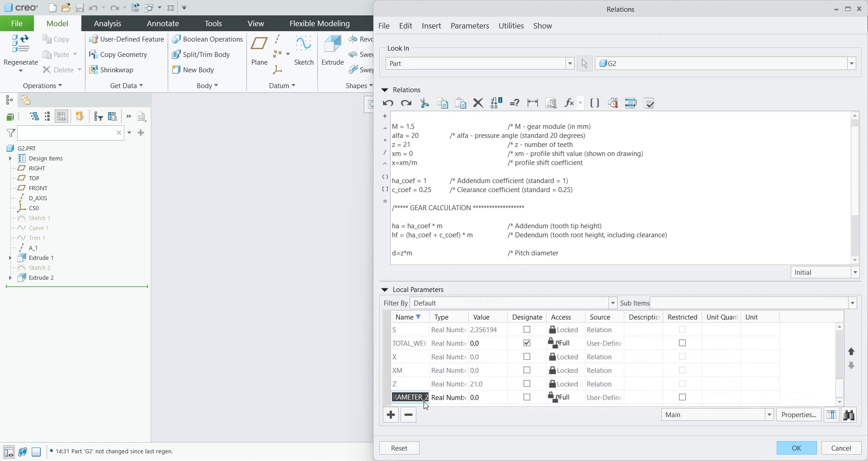
pyautogui.write('width')
pyautogui.click(491, 399)
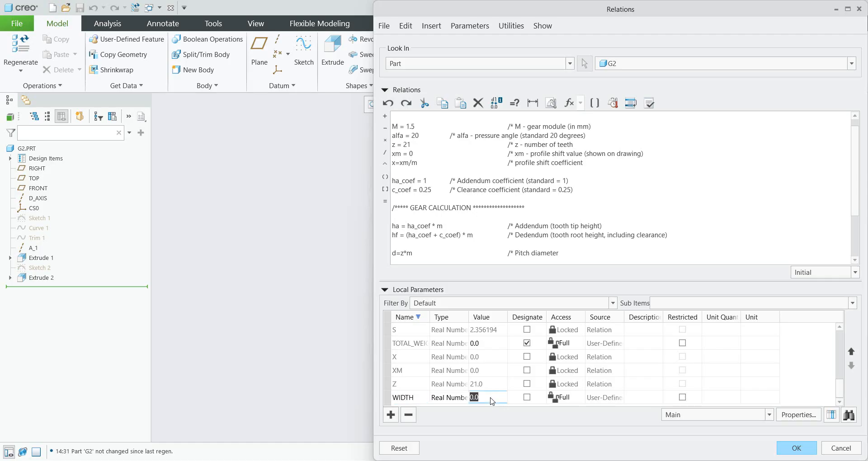
pyautogui.write('15')
# Step: Append the comment "/* Width definion" and the relation B=WIDTH below the relation for the last involute point diameter
pyautogui.write('da=m*z+(2*ha)+2*xm\t/* Tip diameter df=m*z-(2*hf)+2*xm\t/* Root diameter s=0.5*pi*m+2*x*m*tan(ALFA)\t/* Tooth thickness at pitch diameter  r_inv=d/2*(cos(ALFA))\t/* Base circle radius (generates involute curve)  dl=2*(m*sqrt((((ha_coef-x)/(tan(ALFA)))^2)+(((z/2)-ha_coef+x)^2)))\t/* Diameter of last involute point')
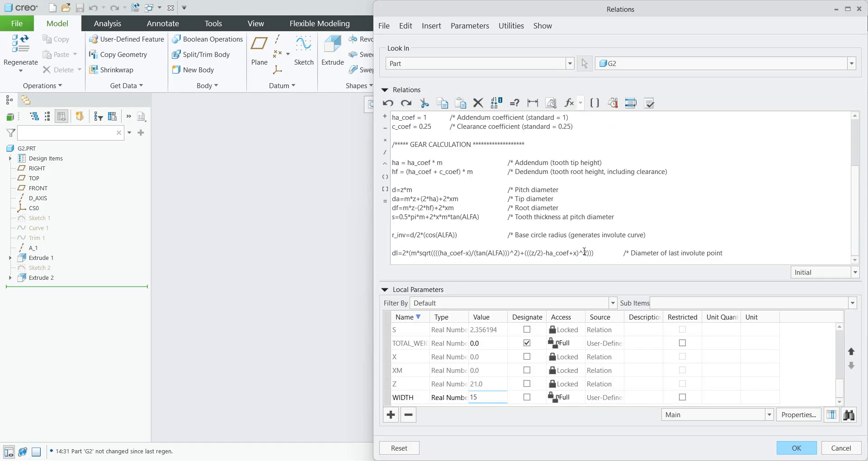
pyautogui.press('Return')
pyautogui.press('Return')
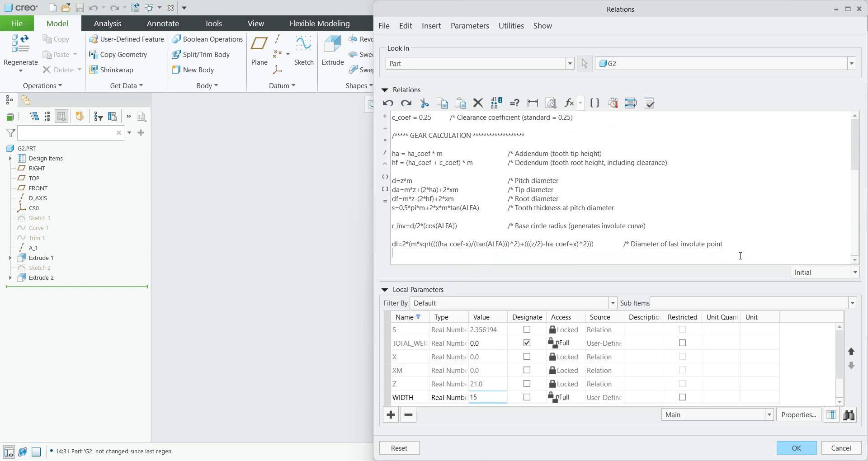
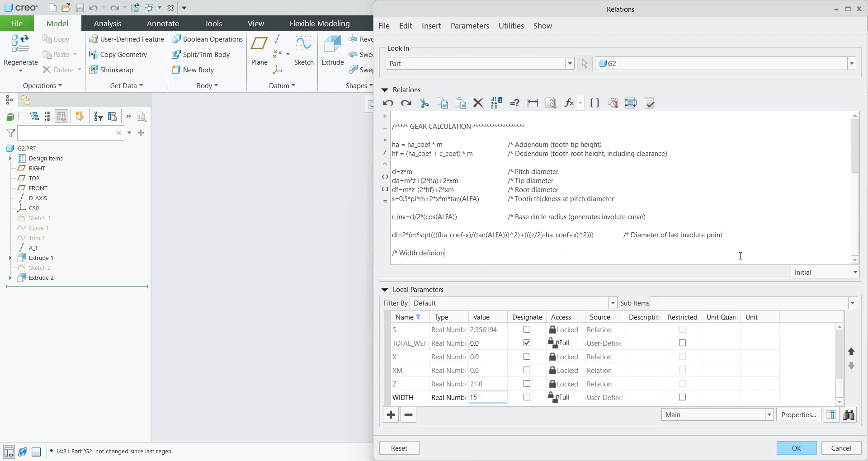
pyautogui.press('Return')
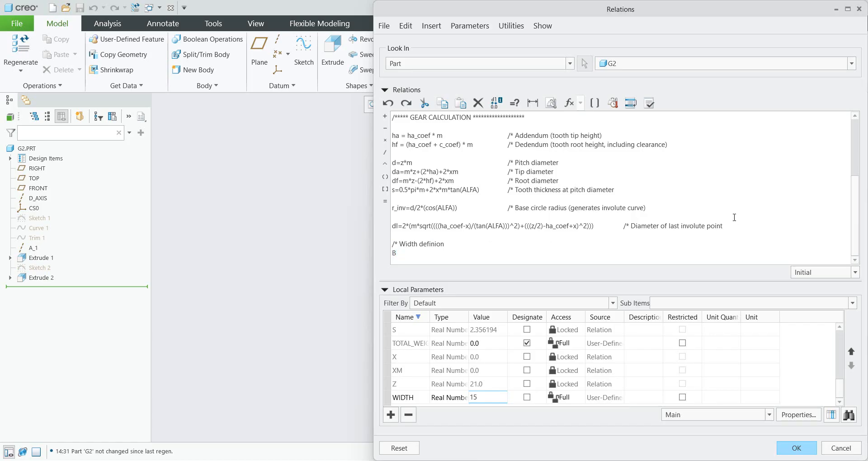
pyautogui.write('B')
pyautogui.click(385, 200)
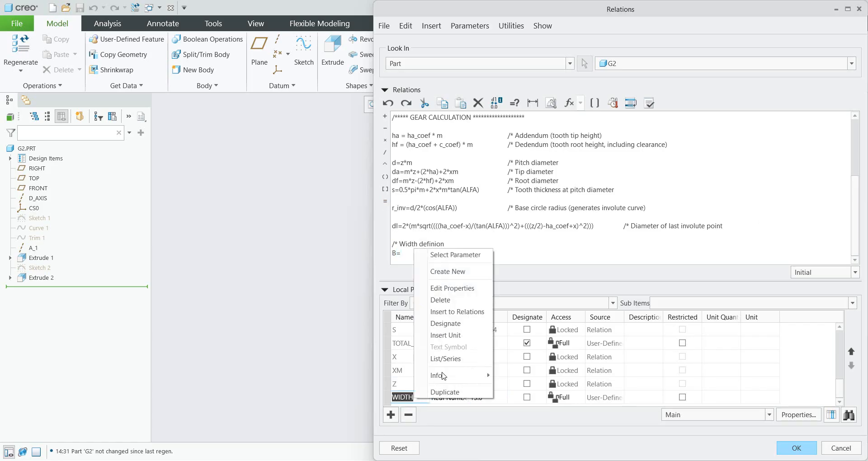
pyautogui.click(452, 312)
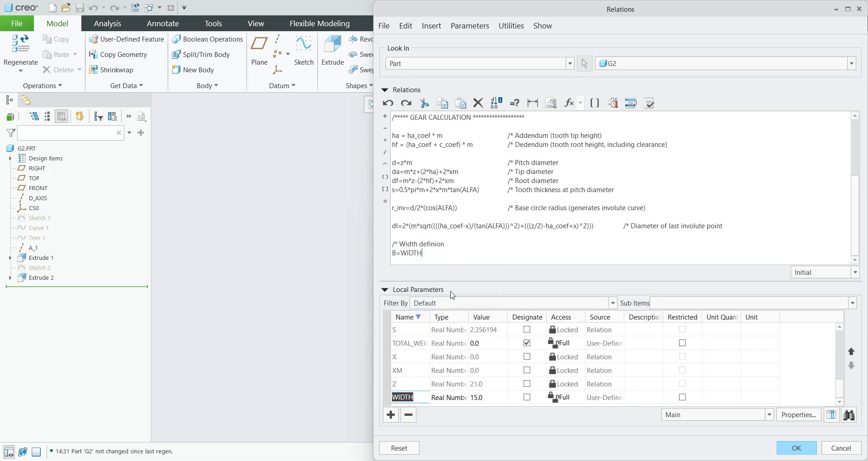
# Step: Move the "/* Width definion" comment onto the B=WIDTH line, aligned with the comments above
pyautogui.tripleClick(400, 252)
pyautogui.click(439, 250)
pyautogui.tripleClick(422, 242)
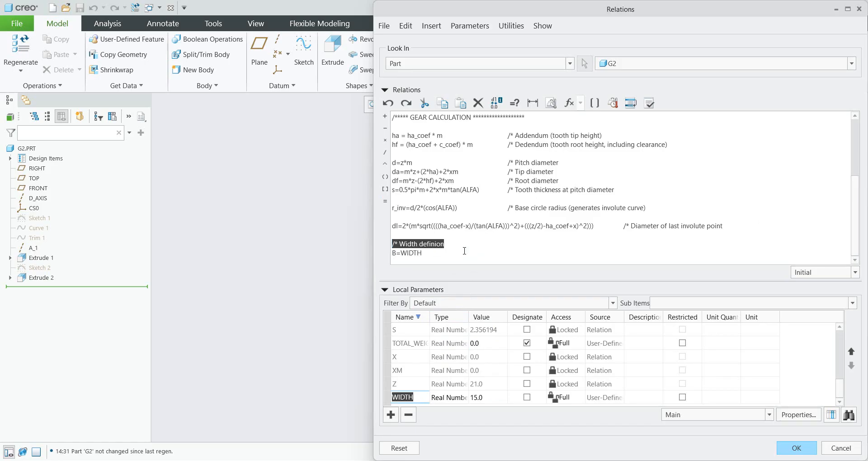
pyautogui.press('Delete')
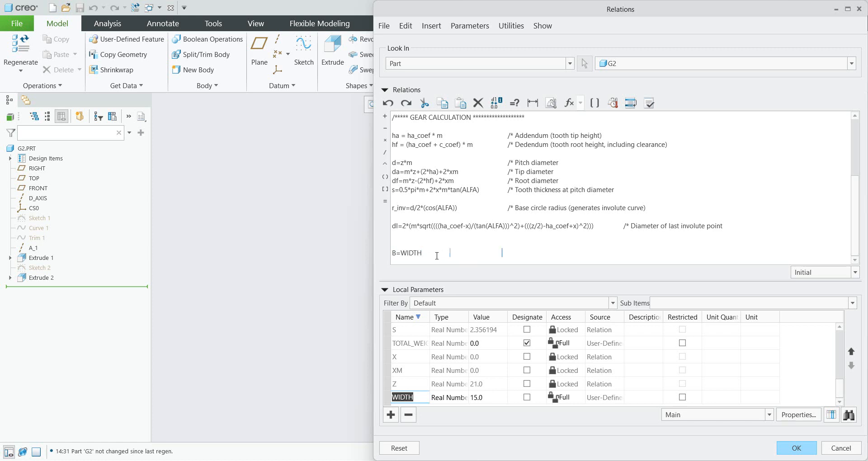
pyautogui.hotkey('ctrl', 'z')
pyautogui.moveTo(450, 255); pyautogui.dragTo(426, 253)
pyautogui.click(427, 254)
pyautogui.press('Tab')
pyautogui.press('Tab')
pyautogui.moveTo(510, 253); pyautogui.dragTo(556, 250)
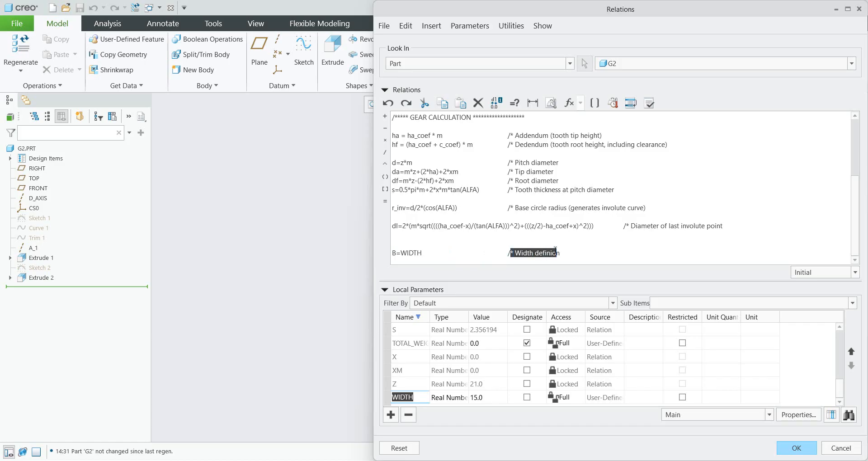
pyautogui.click(587, 258)
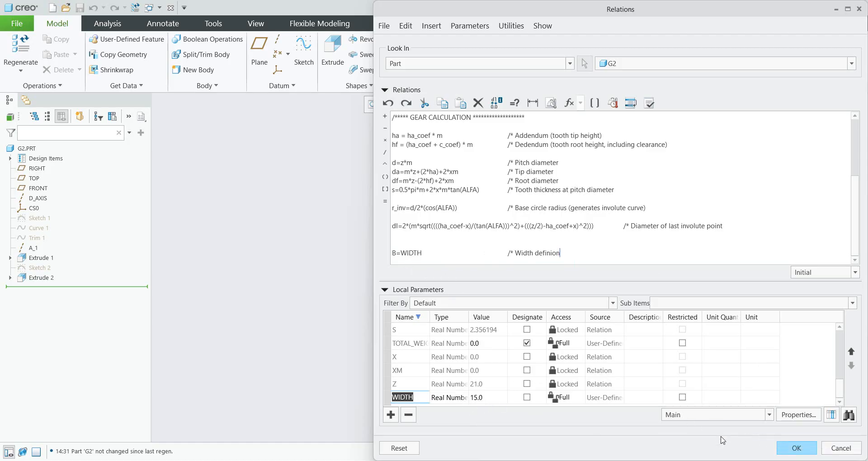
# Step: Accept the edited relations and regenerate the part
pyautogui.click(795, 448)
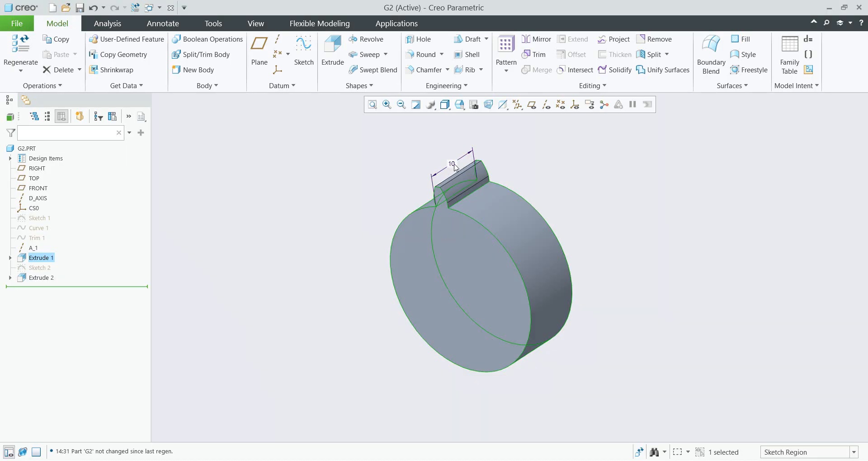
pyautogui.click(319, 213)
pyautogui.hotkey('ctrl', 'g')
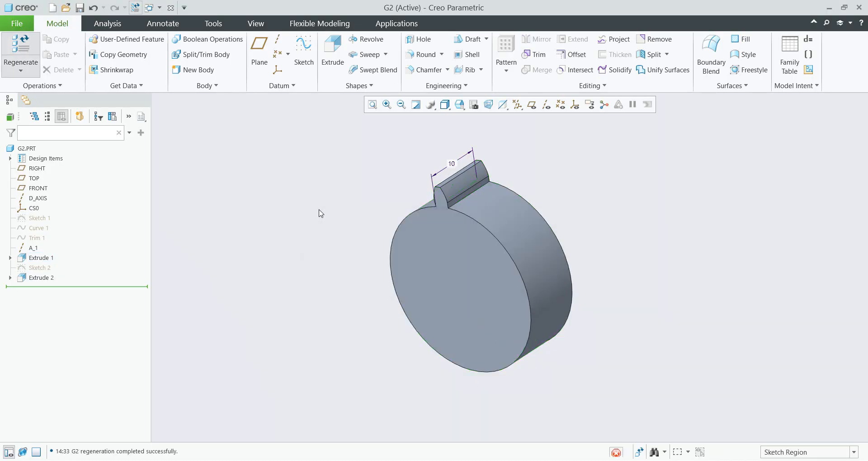
# Step: Display the dimensions of Extrude 1 to check the gear disc's width
pyautogui.click(38, 259)
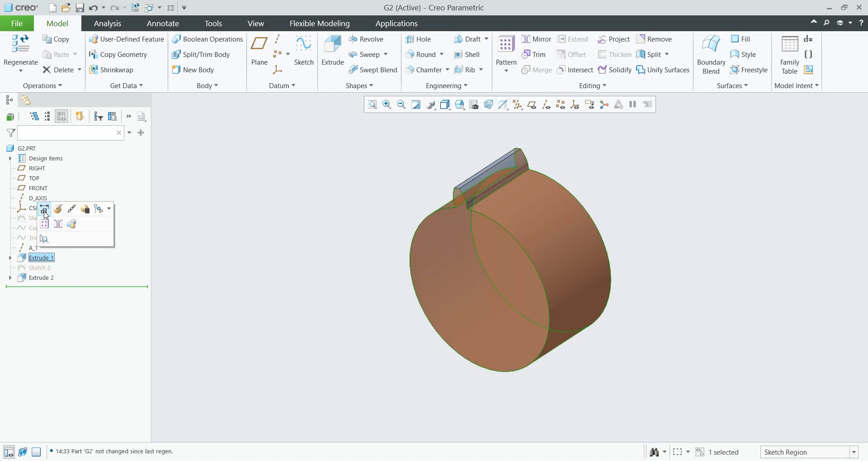
pyautogui.click(44, 209)
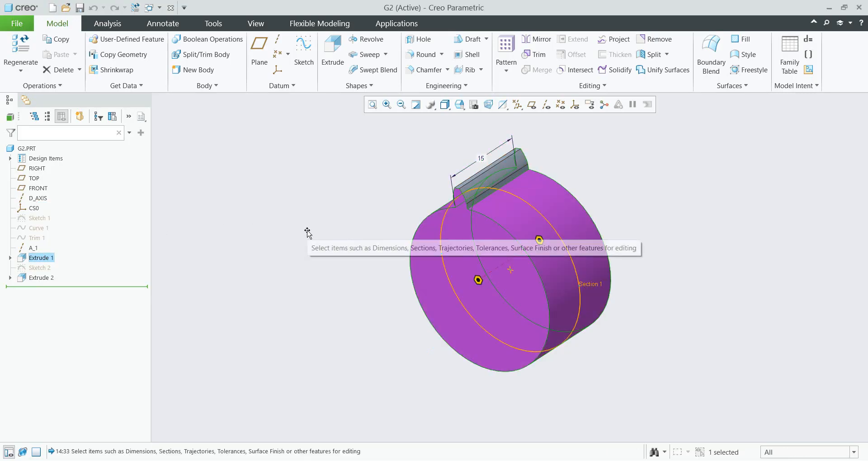
pyautogui.click(286, 286)
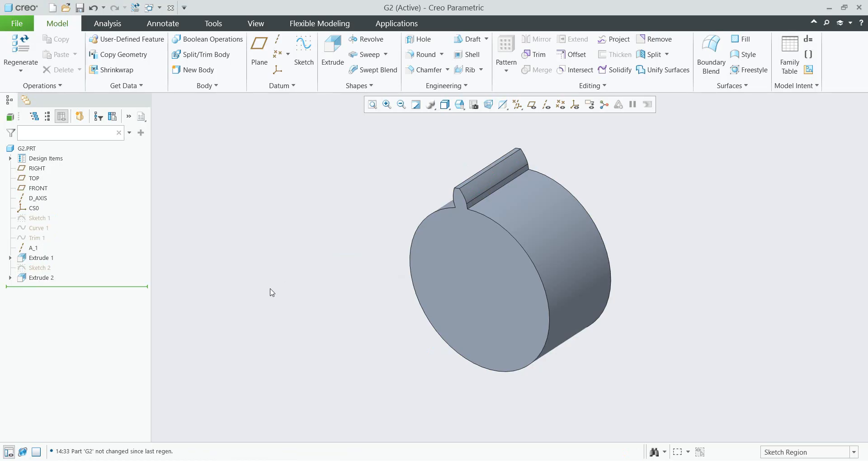
# Step: Start an axis pattern of the tooth Extrude 2 around the disc's center axis A_1
pyautogui.click(41, 279)
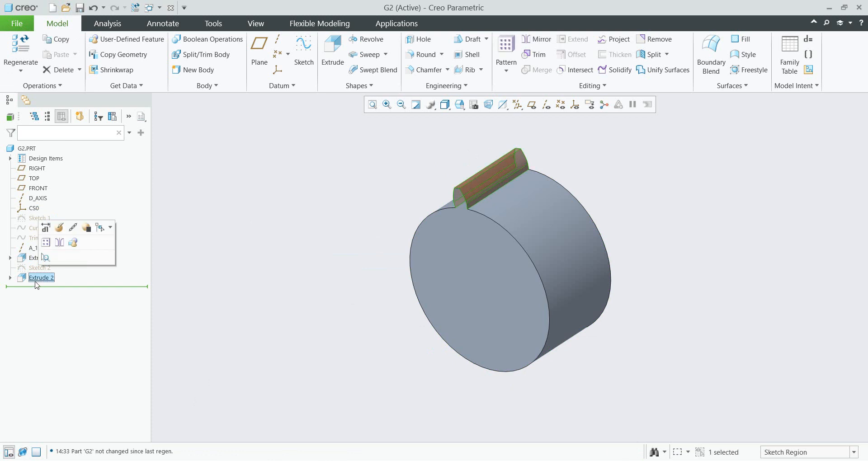
pyautogui.click(509, 49)
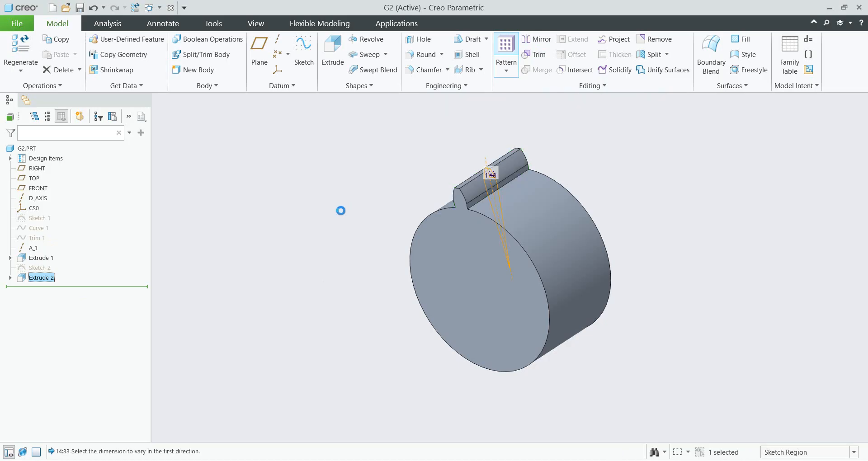
pyautogui.click(46, 70)
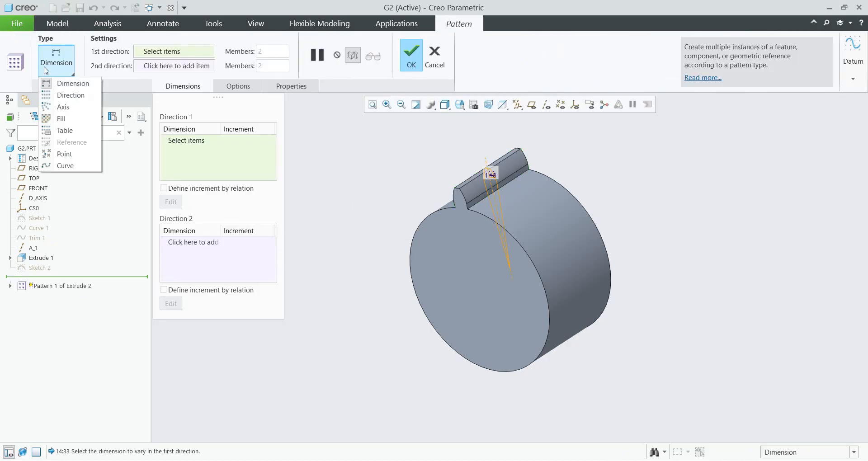
pyautogui.click(63, 106)
pyautogui.click(546, 105)
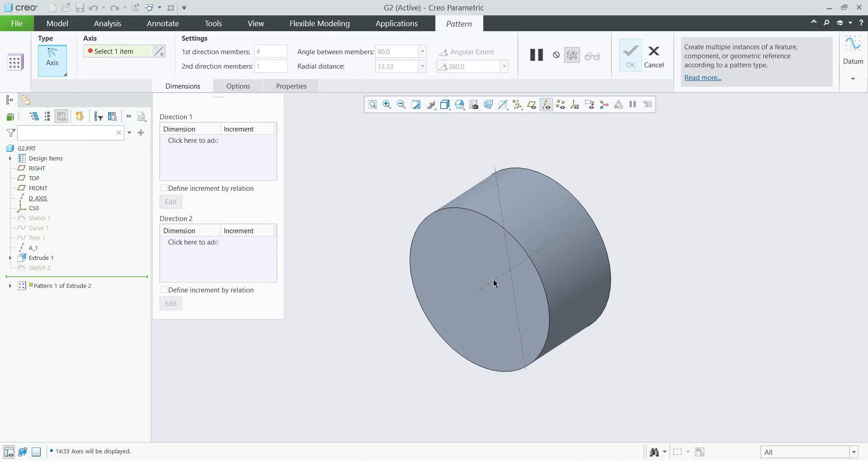
pyautogui.click(489, 283)
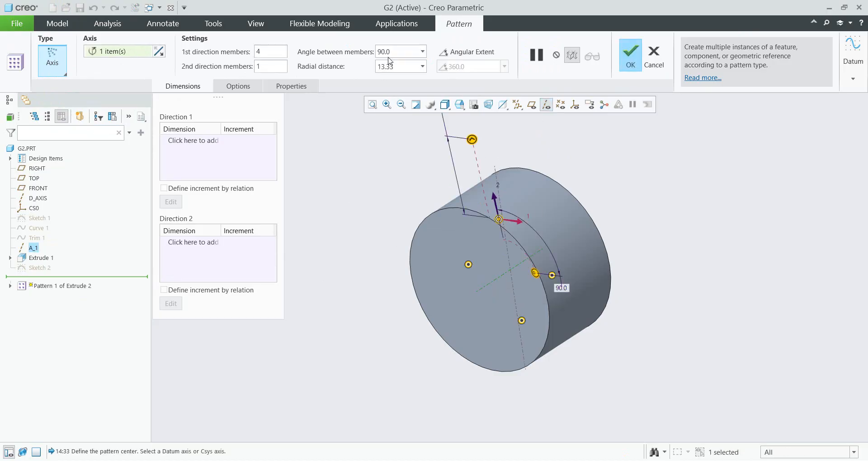
# Step: Distribute 5 pattern members over a 360° angular extent and finish the tooth pattern
pyautogui.click(465, 52)
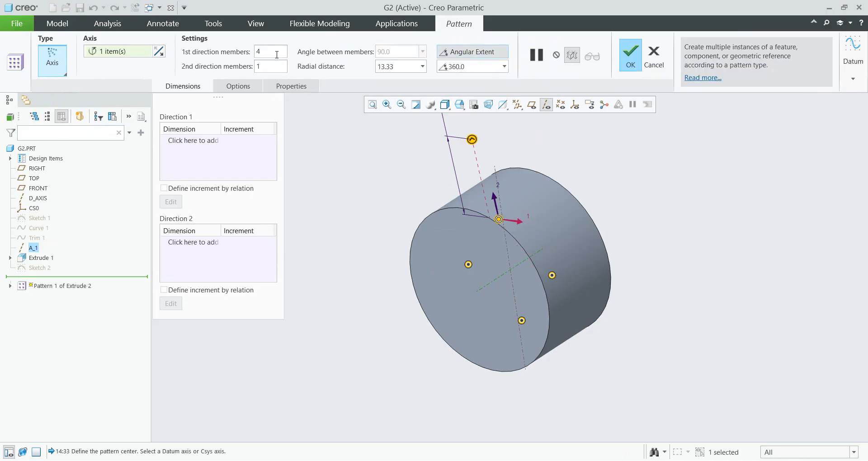
pyautogui.write('5')
pyautogui.press('Return')
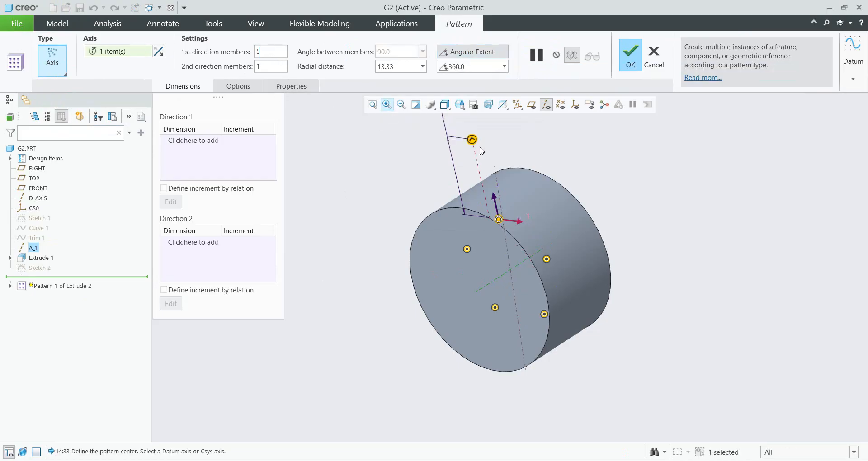
pyautogui.click(635, 65)
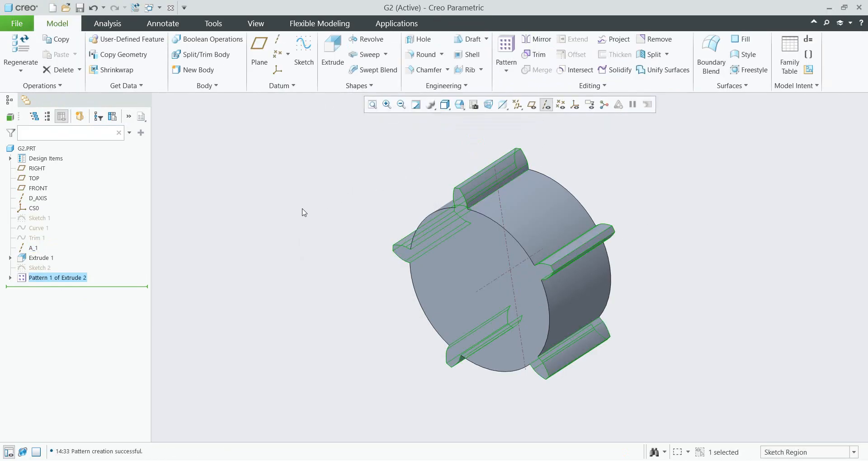
pyautogui.click(302, 213)
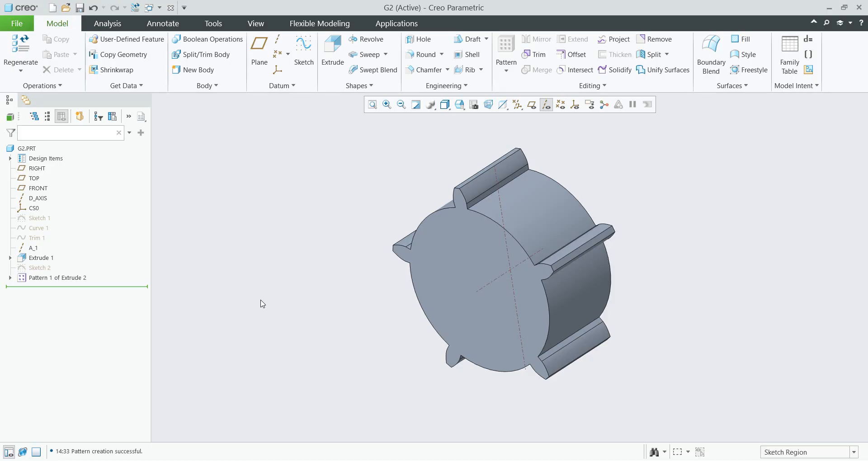
# Step: Display the tooth pattern's dimensions and rename its member-count dimension to Number_of_teeth
pyautogui.click(66, 277)
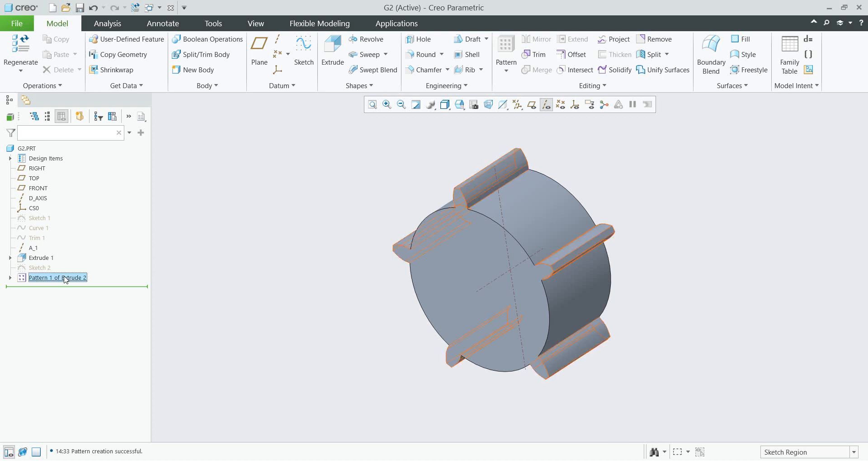
pyautogui.click(71, 226)
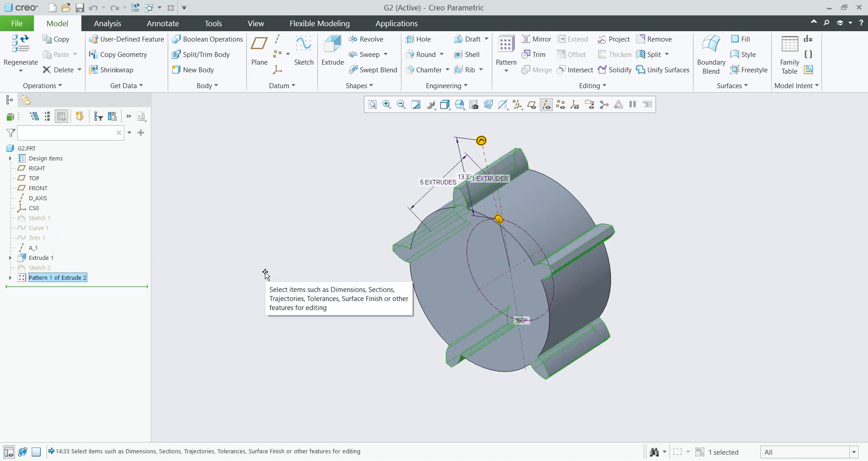
pyautogui.click(428, 183)
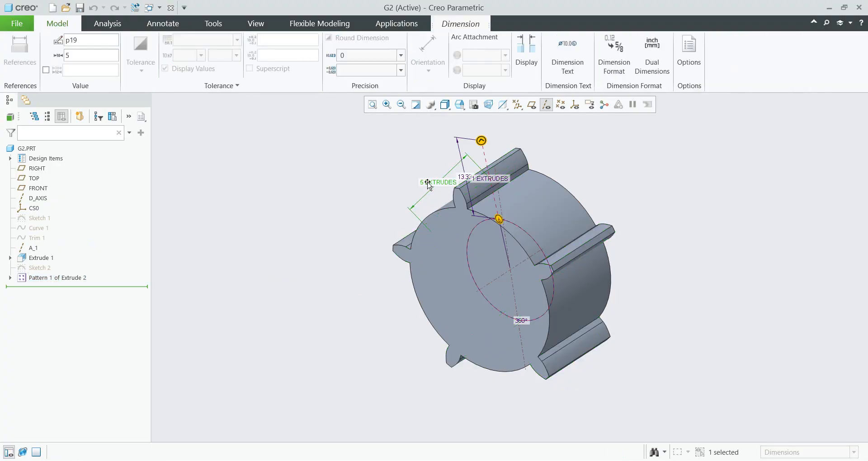
pyautogui.doubleClick(70, 41)
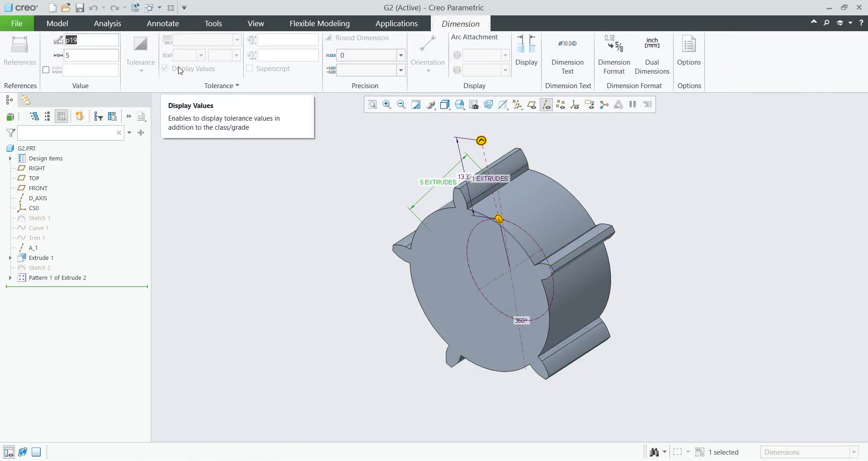
pyautogui.write('N')
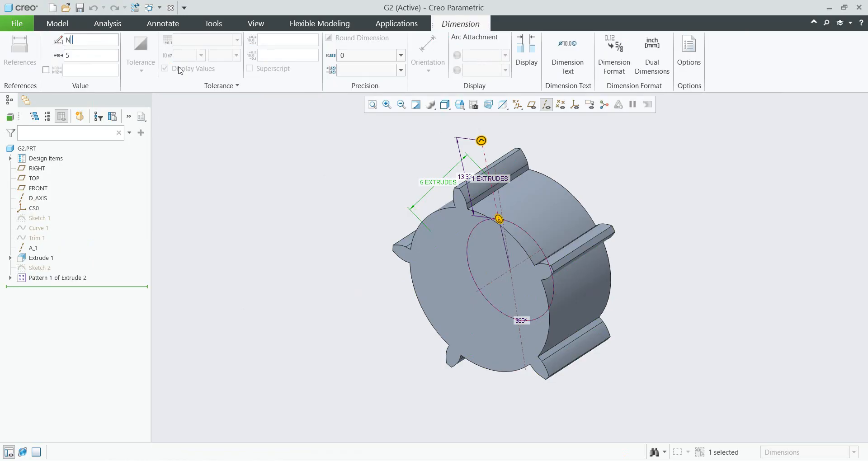
pyautogui.write('umber_of_teeth')
pyautogui.press('Return')
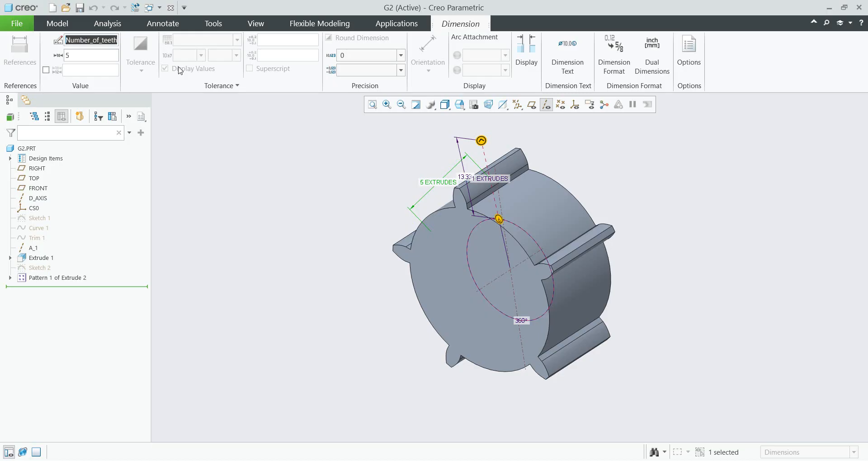
# Step: Change the member-count dimension's name to all-lowercase number_of_teeth and close the dimension display
pyautogui.press('Home')
pyautogui.press('Delete')
pyautogui.write('n')
pyautogui.press('Return')
pyautogui.click(296, 198)
pyautogui.doubleClick(321, 261)
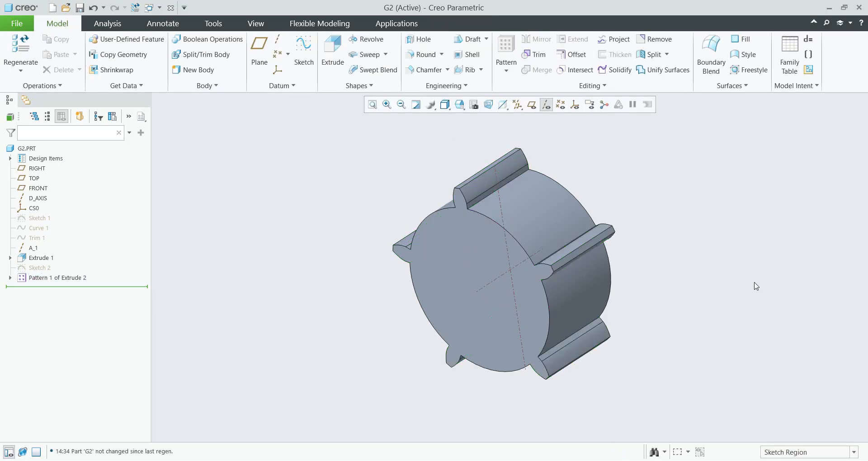
# Step: Add the relation number_of_teeth=z below the width definition, taking the dimension name from the tooth pattern
pyautogui.click(810, 54)
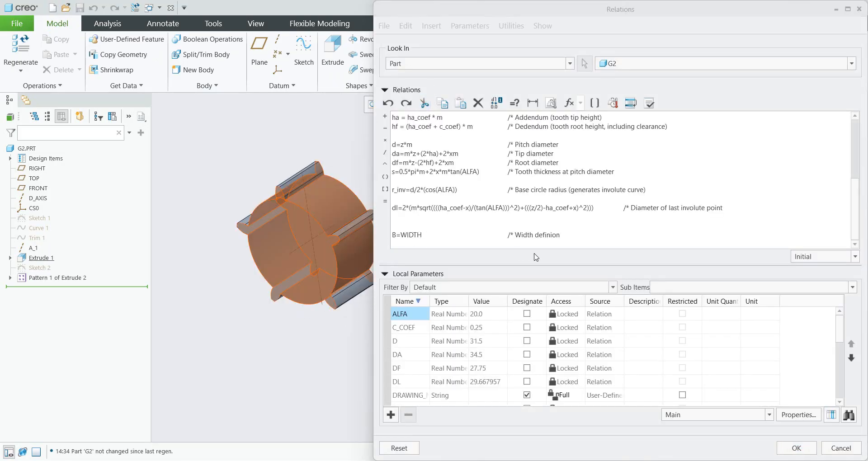
pyautogui.click(566, 234)
pyautogui.press('Return')
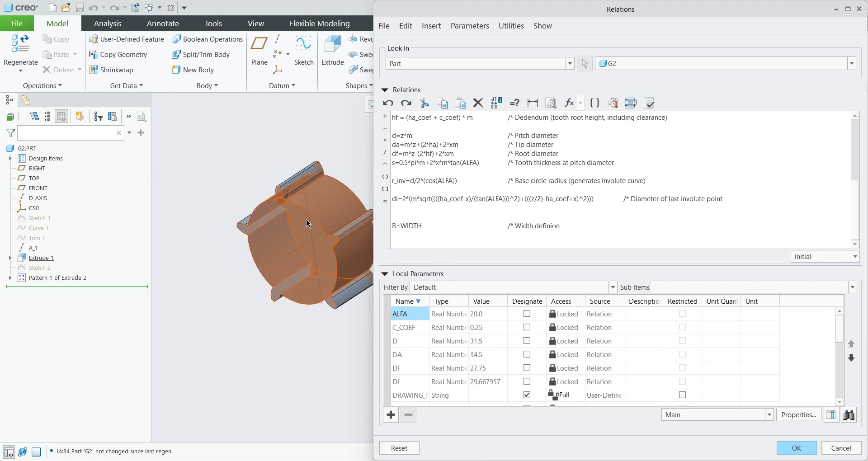
pyautogui.click(58, 277)
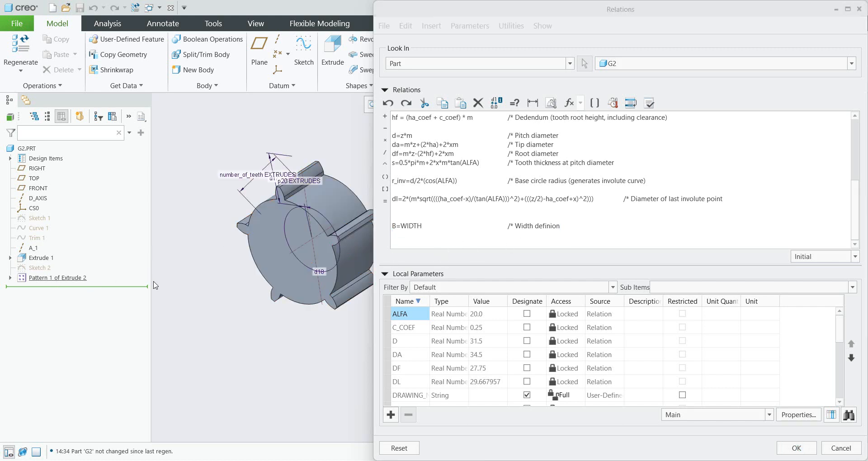
pyautogui.click(236, 174)
pyautogui.click(386, 200)
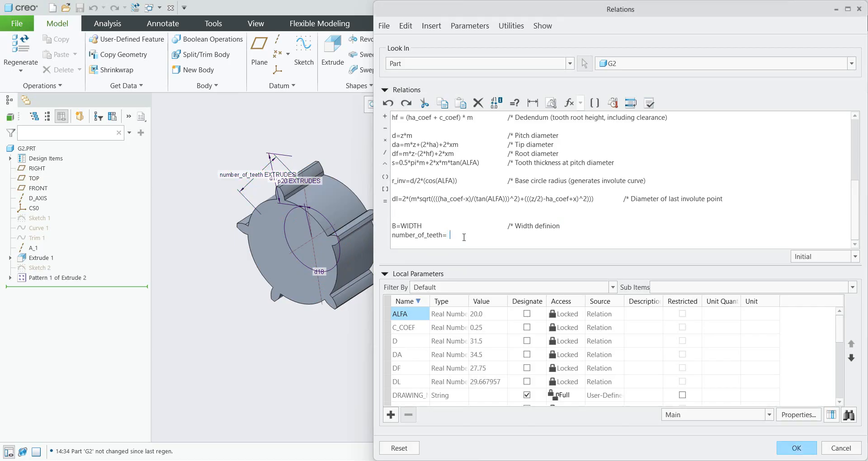
pyautogui.write('z')
# Step: Check the z definition in the gear inputs against the new relation, accept the relations and regenerate the part
pyautogui.scroll(5, 483, 235)
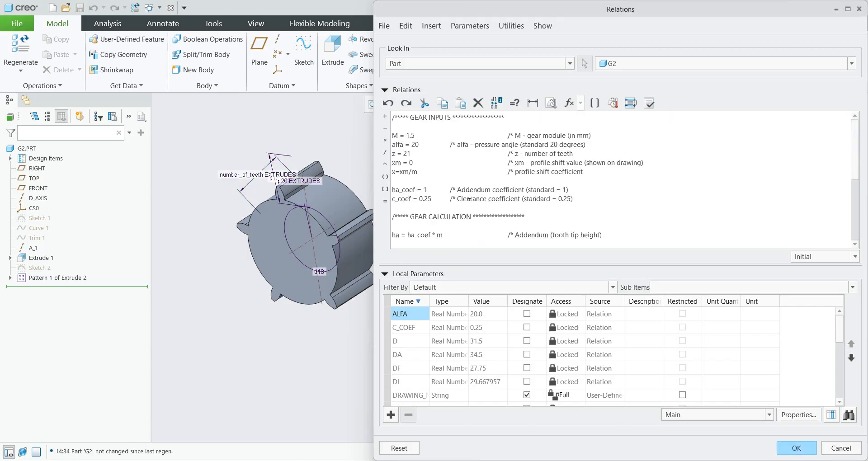
pyautogui.moveTo(589, 153); pyautogui.dragTo(394, 158)
pyautogui.scroll(-5, 437, 200)
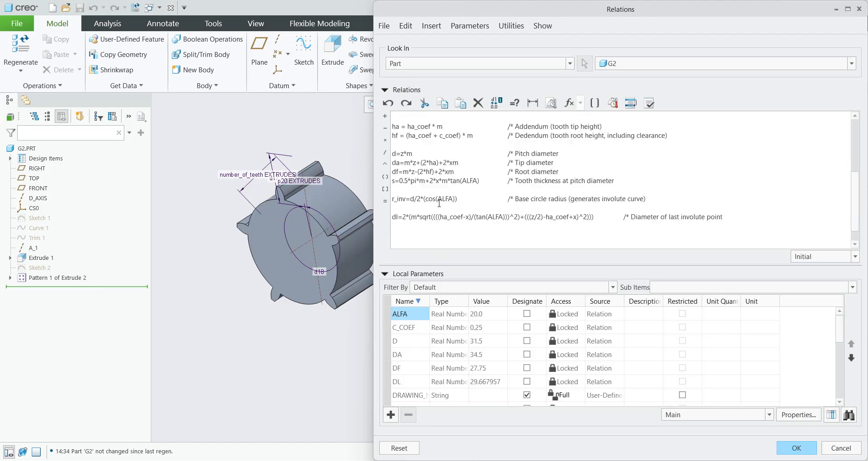
pyautogui.click(394, 237)
pyautogui.moveTo(398, 237); pyautogui.dragTo(448, 235)
pyautogui.click(454, 235)
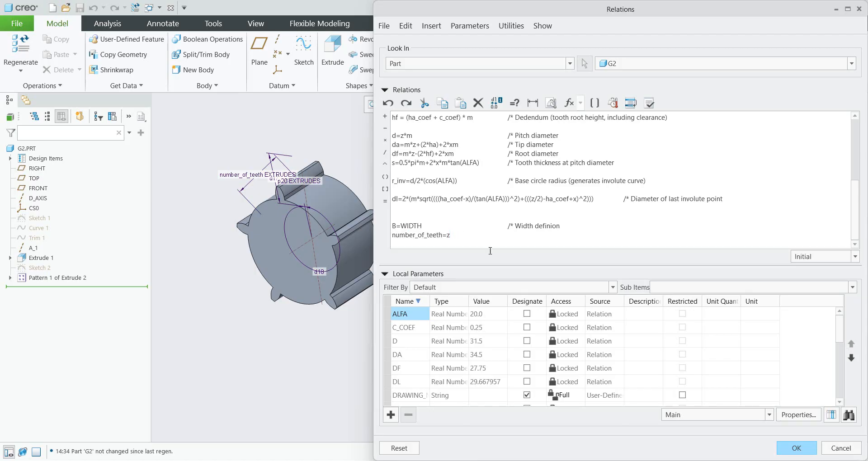
pyautogui.click(803, 449)
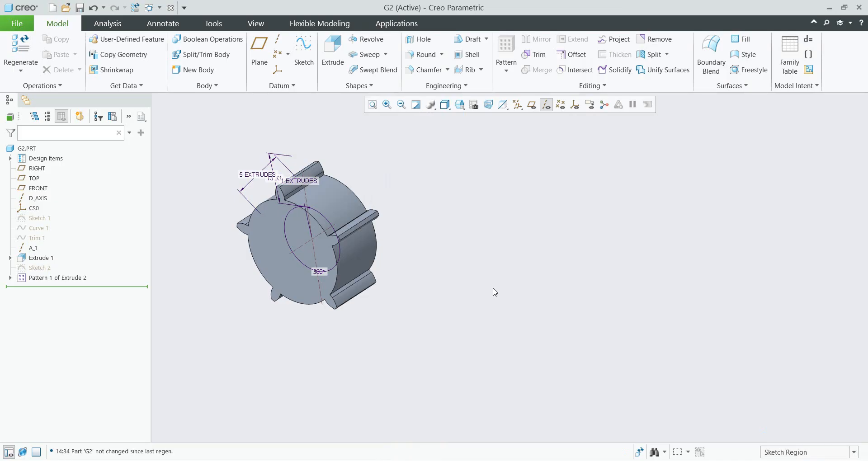
pyautogui.hotkey('ctrl', 'g')
pyautogui.moveTo(489, 289)
pyautogui.mouseDown(button='middle')
pyautogui.moveTo(519, 286)
pyautogui.moveTo(496, 287)
pyautogui.moveTo(496, 300)
pyautogui.moveTo(484, 293)
pyautogui.mouseUp(button='middle')
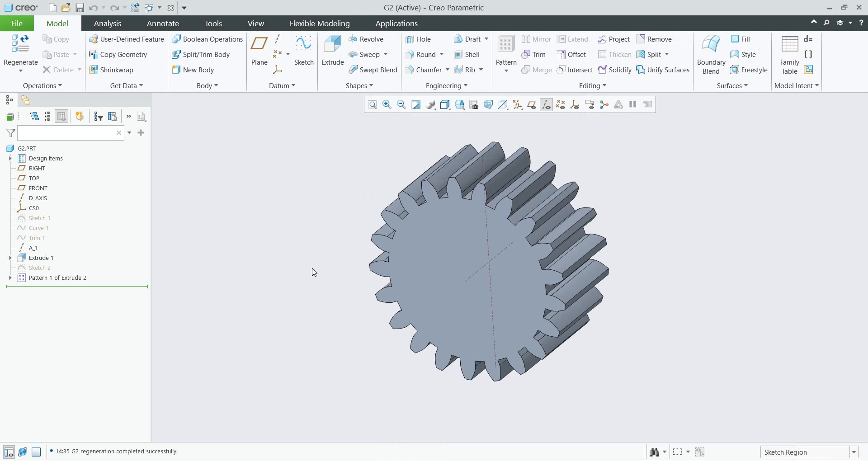
# Step: Turn off the display of the datum axes in the gear model
pyautogui.keyDown('shift'); pyautogui.moveTo(306, 272); pyautogui.dragTo(270, 272, button='middle'); pyautogui.keyUp('shift')
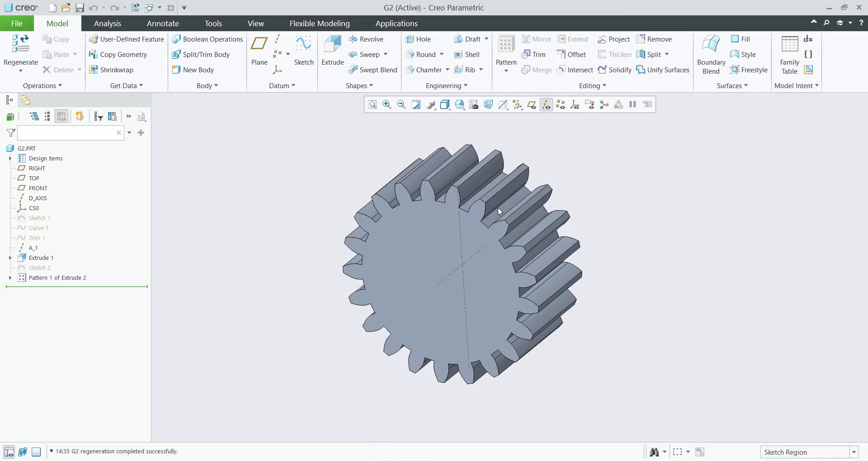
pyautogui.click(546, 105)
pyautogui.keyDown('shift'); pyautogui.moveTo(581, 215); pyautogui.dragTo(545, 233, button='middle'); pyautogui.keyUp('shift')
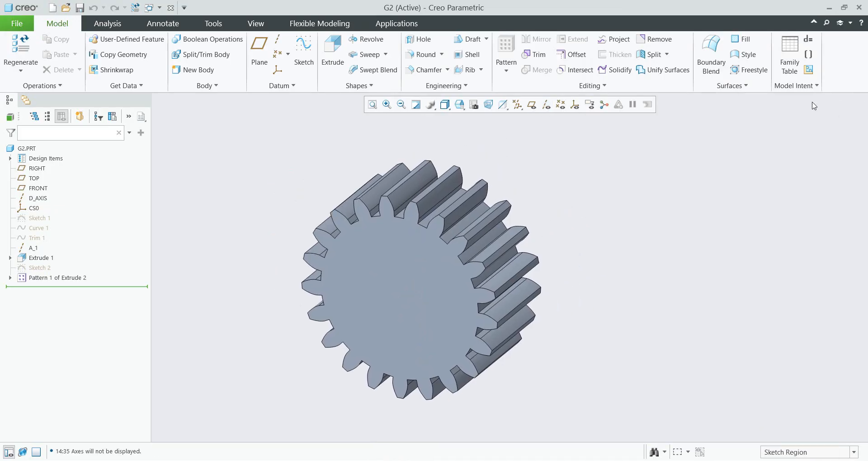
# Step: Set the gear module M to 2 in the relations and regenerate the part
pyautogui.click(809, 39)
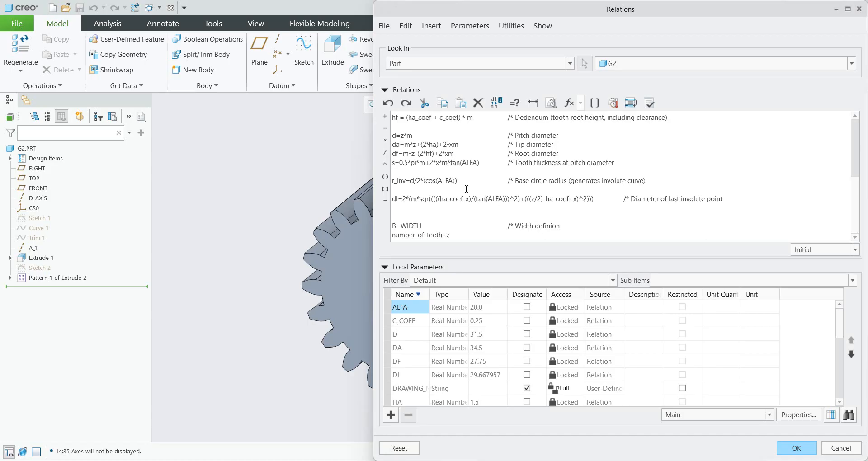
pyautogui.scroll(5, 467, 189)
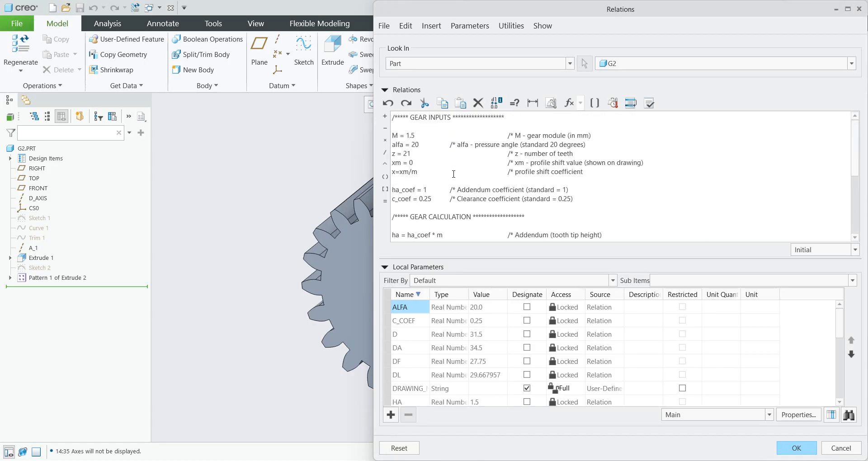
pyautogui.doubleClick(412, 136)
pyautogui.write('2')
pyautogui.click(796, 448)
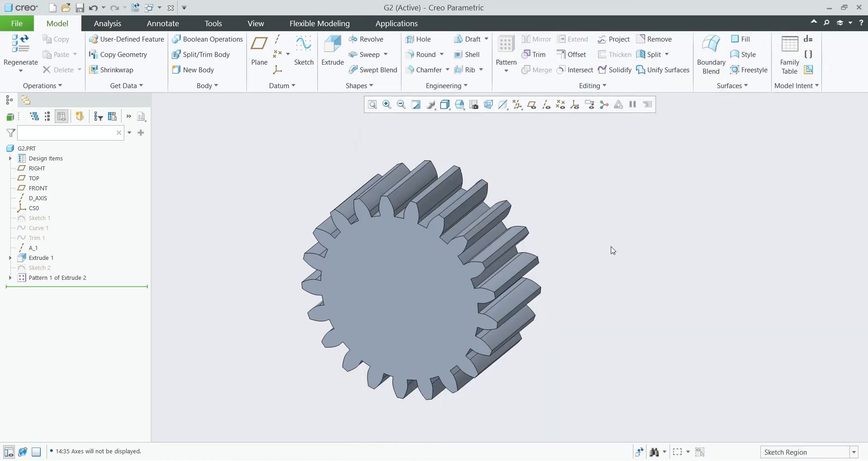
pyautogui.hotkey('ctrl', 'g')
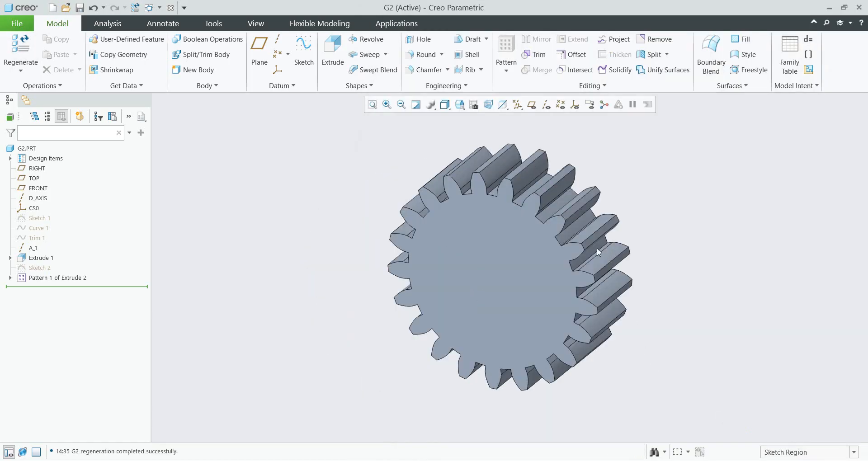
pyautogui.moveTo(601, 251); pyautogui.dragTo(560, 246, button='middle')
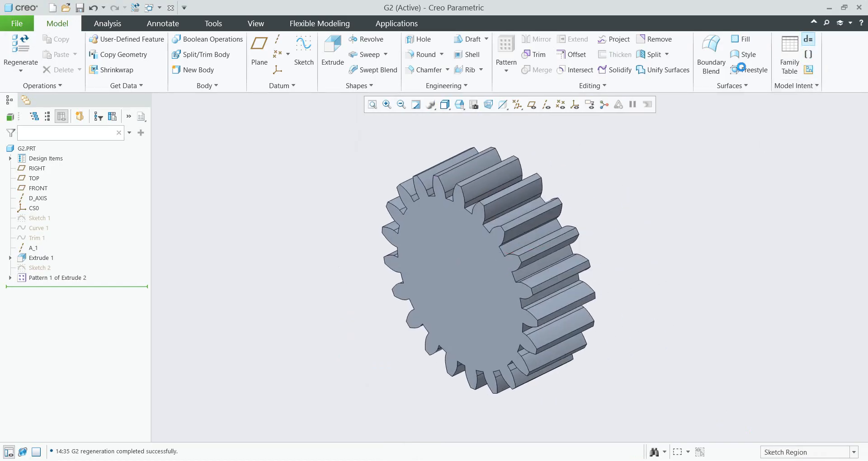
# Step: Set the number of teeth z to 45 in the relations and regenerate the part
pyautogui.click(808, 39)
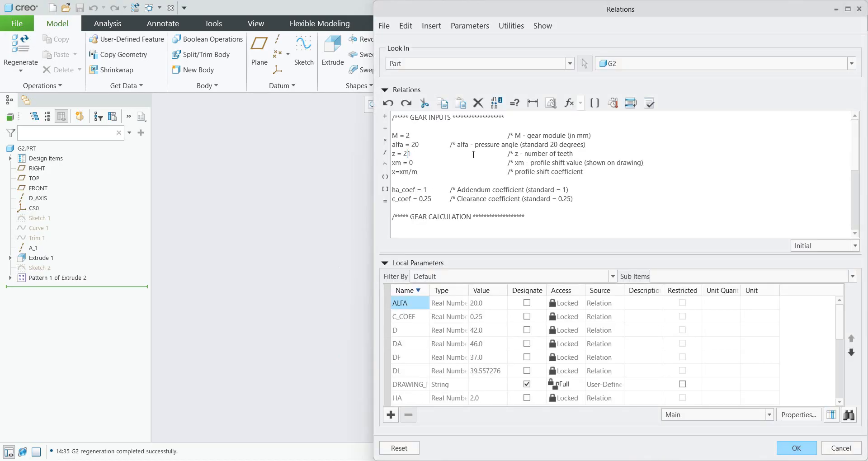
pyautogui.doubleClick(408, 154)
pyautogui.write('45')
pyautogui.click(796, 448)
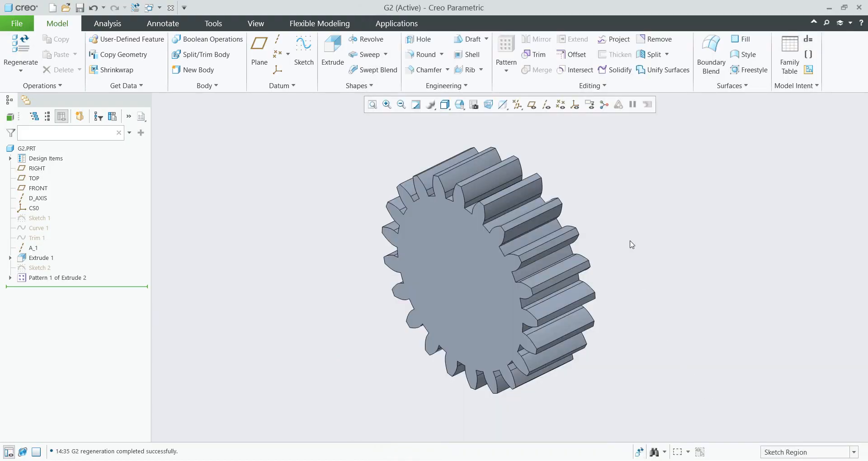
pyautogui.hotkey('ctrl', 'g')
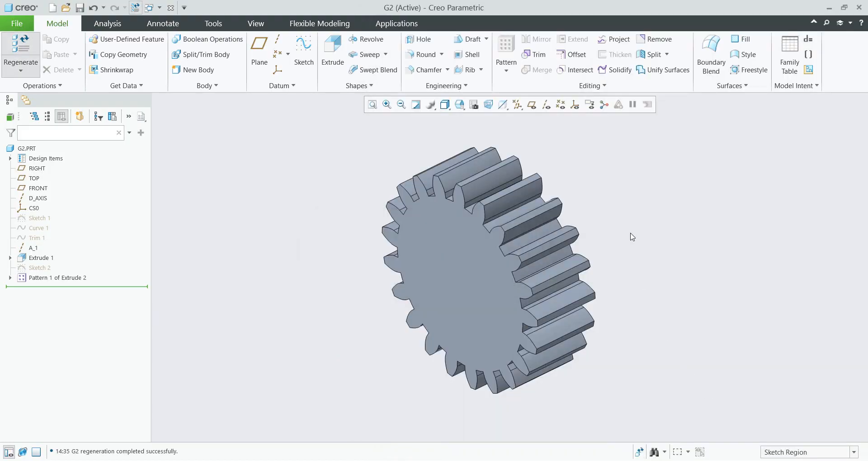
pyautogui.moveTo(550, 261)
pyautogui.mouseDown(button='middle')
pyautogui.moveTo(524, 236)
pyautogui.moveTo(548, 232)
pyautogui.moveTo(471, 240)
pyautogui.mouseUp(button='middle')
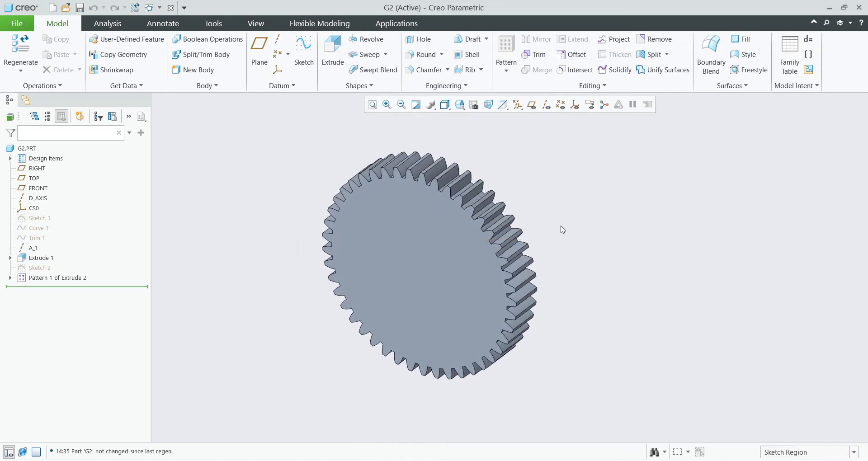
# Step: Review the gear inputs against the local parameters and delete the M, alfa and z assignments from the relations
pyautogui.click(808, 39)
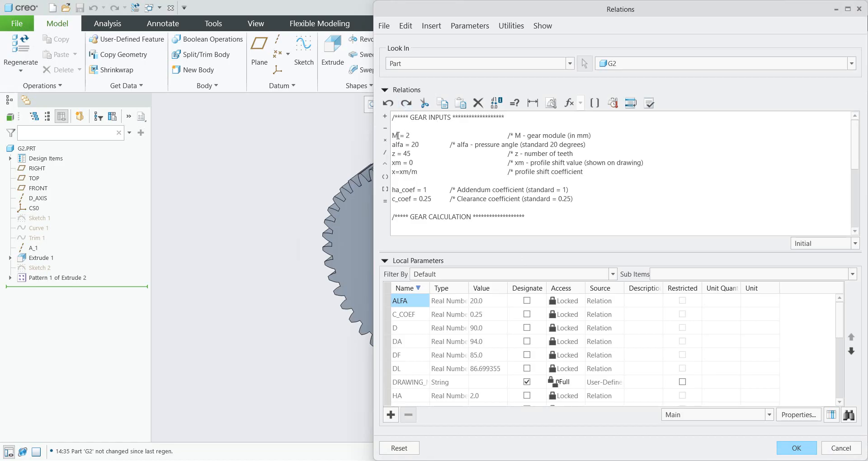
pyautogui.moveTo(393, 136); pyautogui.dragTo(419, 172)
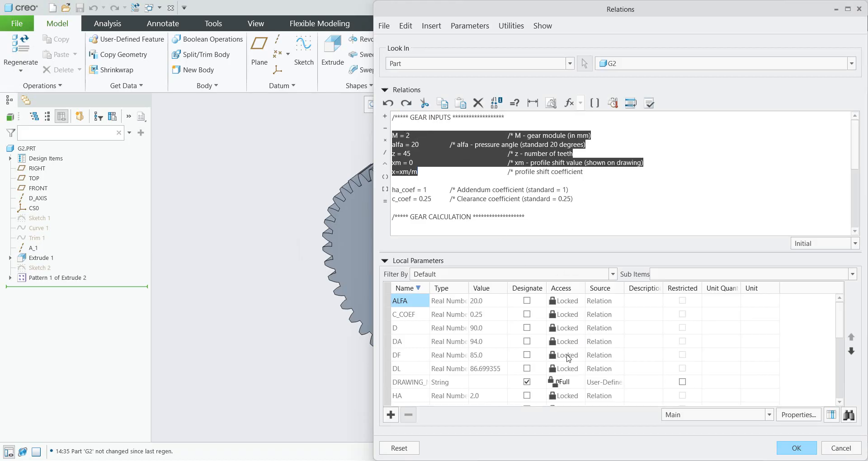
pyautogui.scroll(-1, 470, 349)
pyautogui.scroll(-2, 470, 349)
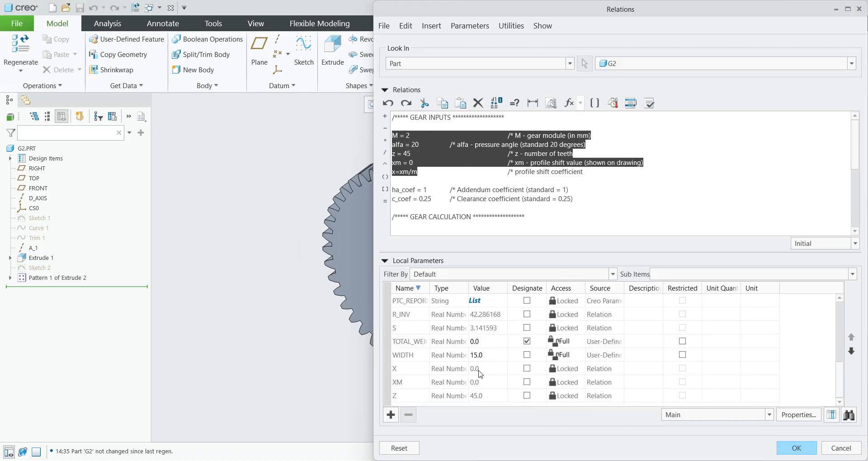
pyautogui.scroll(2, 498, 361)
pyautogui.click(412, 172)
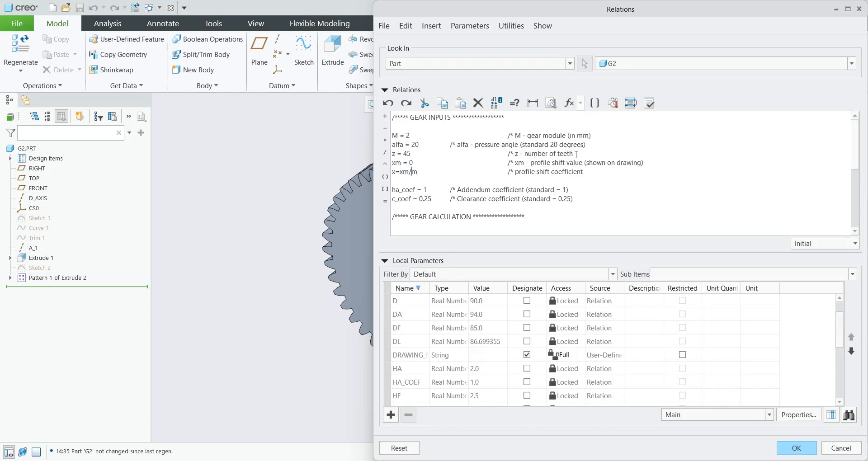
pyautogui.moveTo(573, 154); pyautogui.dragTo(390, 135)
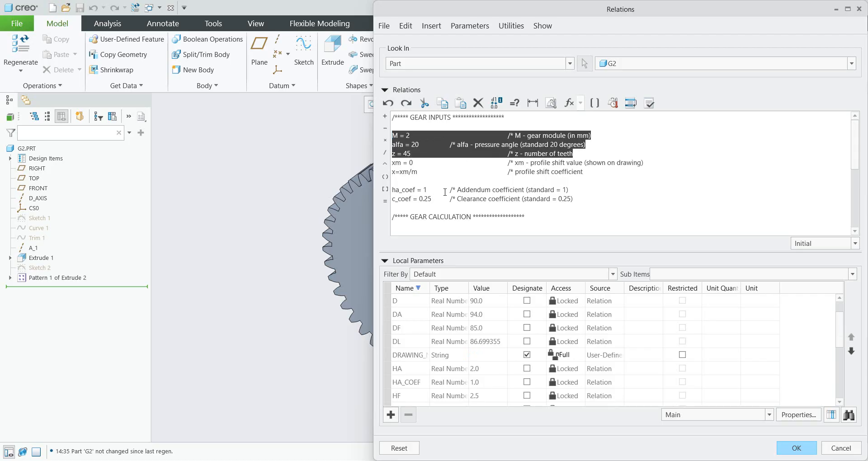
pyautogui.press('Delete')
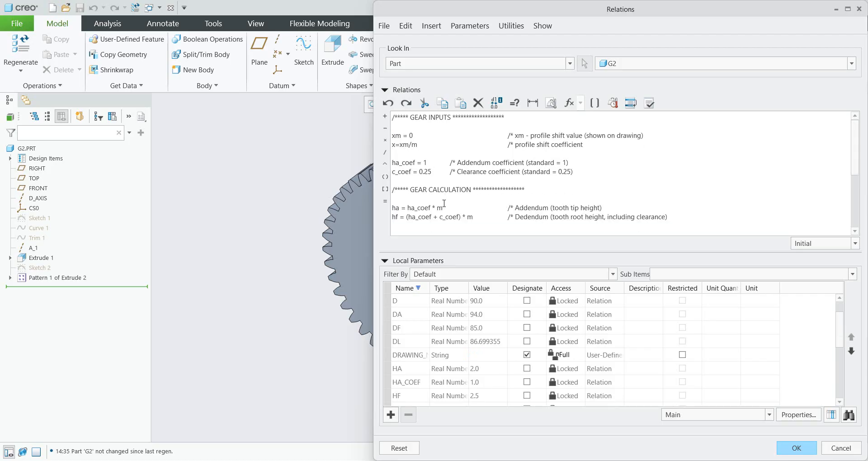
# Step: Verify the shortened relations and accept them
pyautogui.click(649, 104)
pyautogui.click(494, 256)
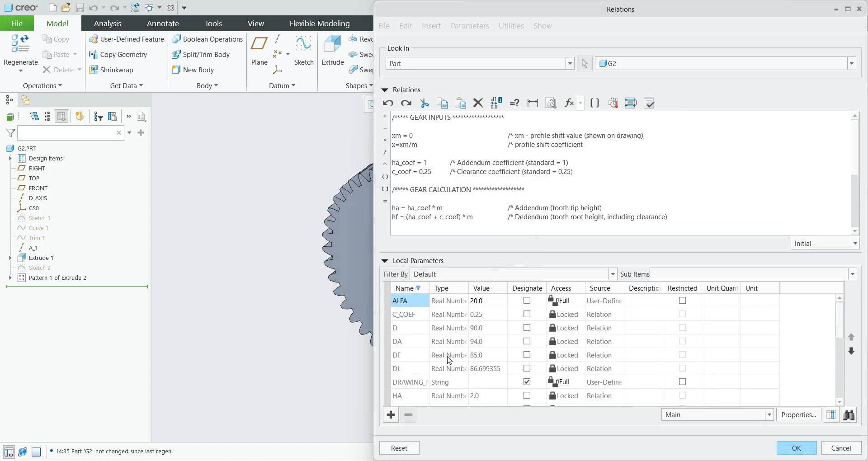
pyautogui.click(799, 449)
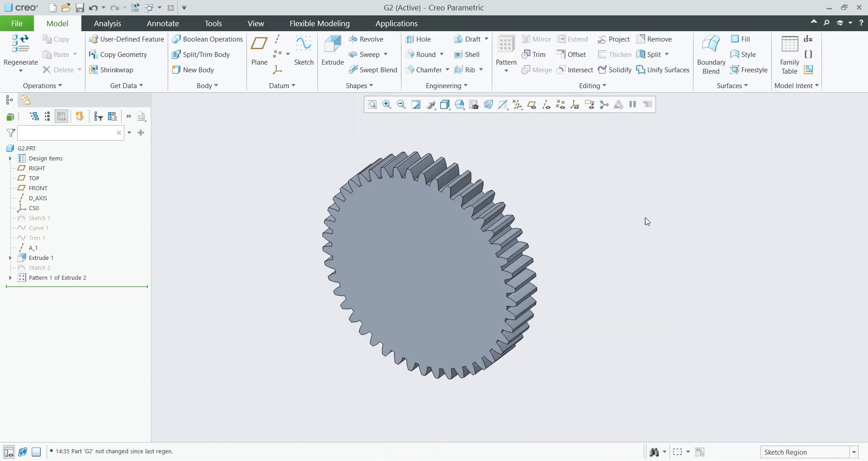
# Step: Set the part parameters M to 3 and Z to 35, accept them and regenerate the gear
pyautogui.click(809, 55)
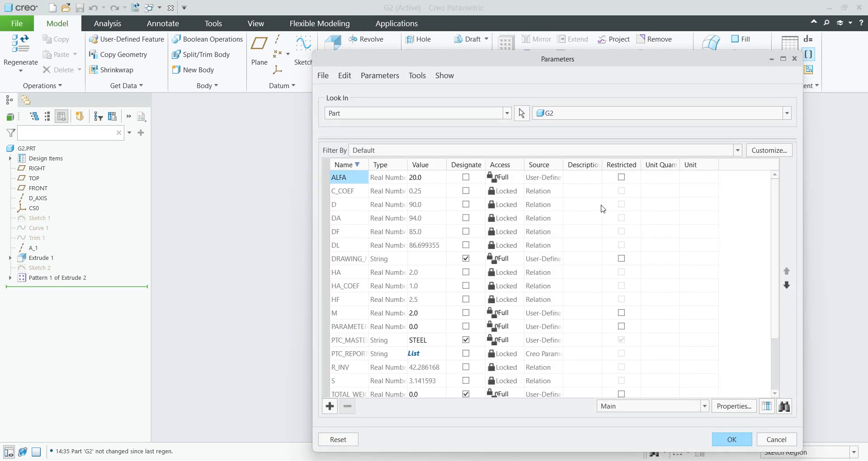
pyautogui.click(424, 313)
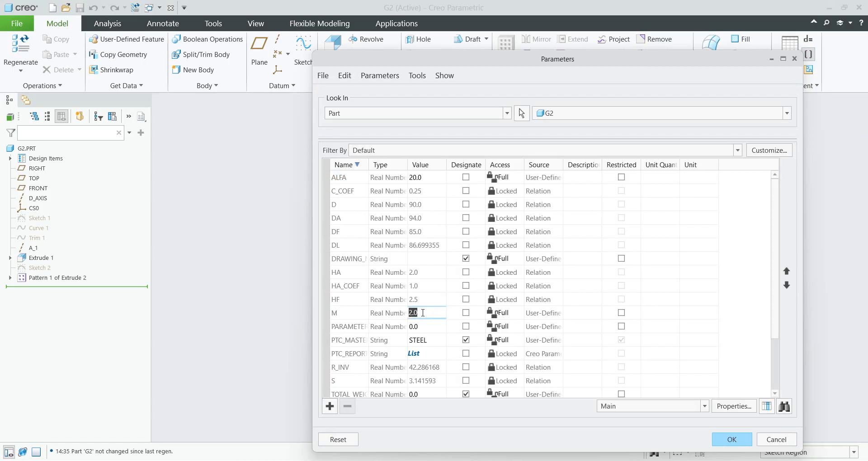
pyautogui.write('3')
pyautogui.press('Return')
pyautogui.scroll(-2, 426, 371)
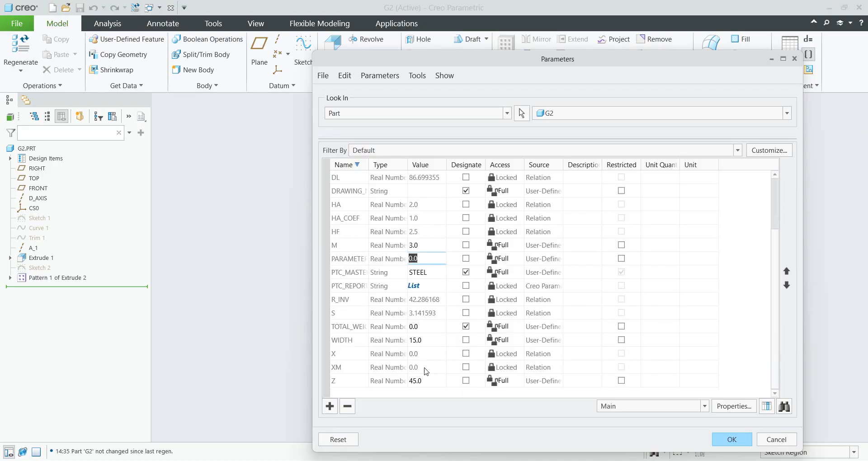
pyautogui.click(429, 381)
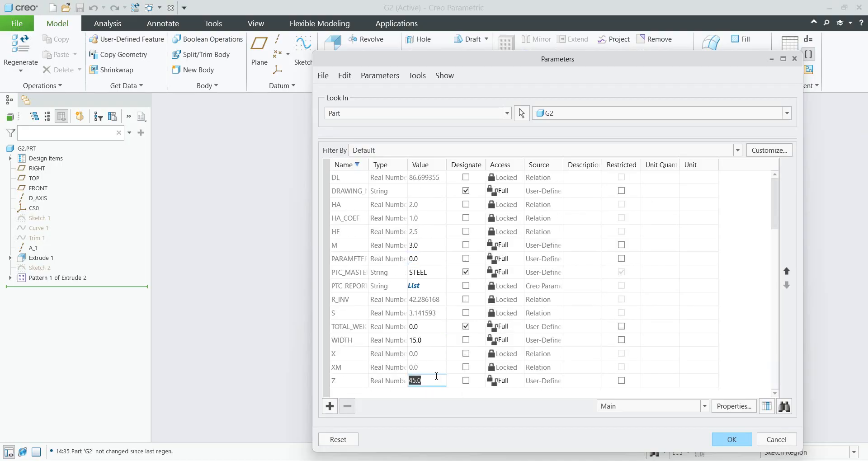
pyautogui.write('35')
pyautogui.click(725, 442)
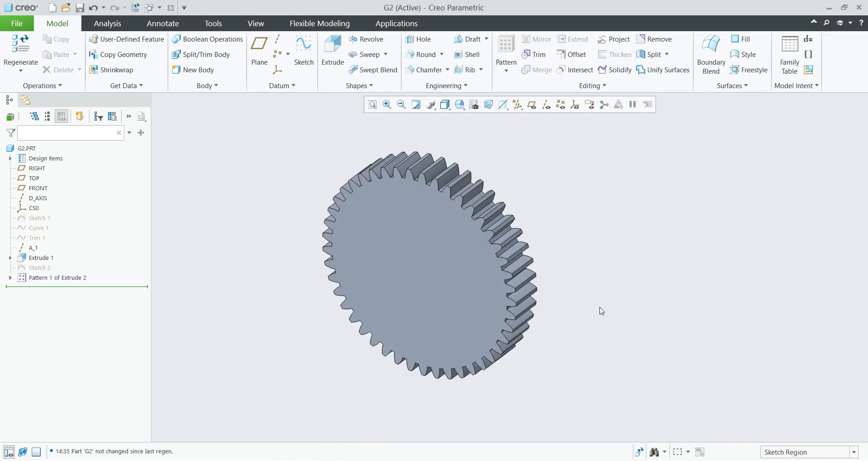
pyautogui.hotkey('ctrl', 'g')
pyautogui.moveTo(601, 347)
pyautogui.mouseDown(button='middle')
pyautogui.moveTo(541, 271)
pyautogui.moveTo(528, 282)
pyautogui.moveTo(444, 283)
pyautogui.moveTo(433, 292)
pyautogui.mouseUp(button='middle')
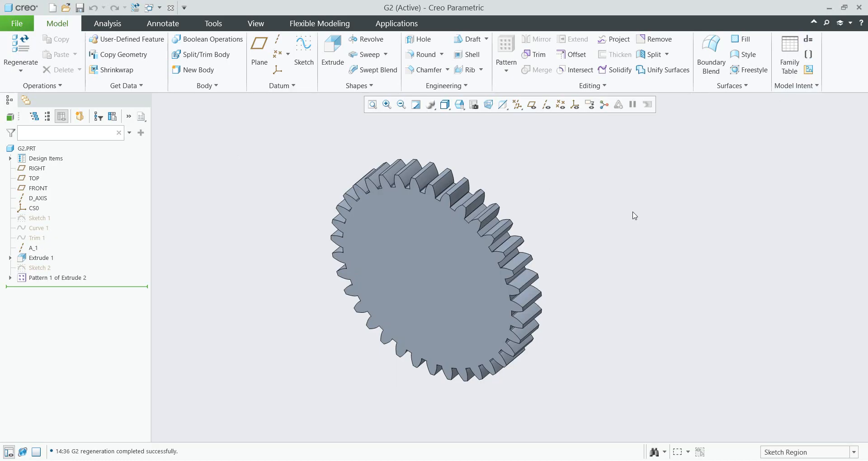
# Step: Set the WIDTH parameter to 20 and regenerate the gear
pyautogui.click(808, 55)
pyautogui.scroll(-1, 415, 352)
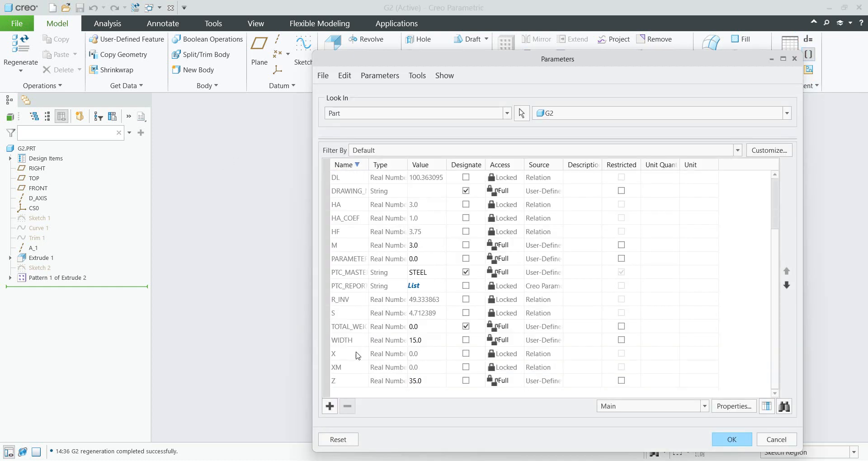
pyautogui.click(435, 340)
pyautogui.write('2')
pyautogui.write('0')
pyautogui.click(737, 440)
pyautogui.hotkey('ctrl', 'g')
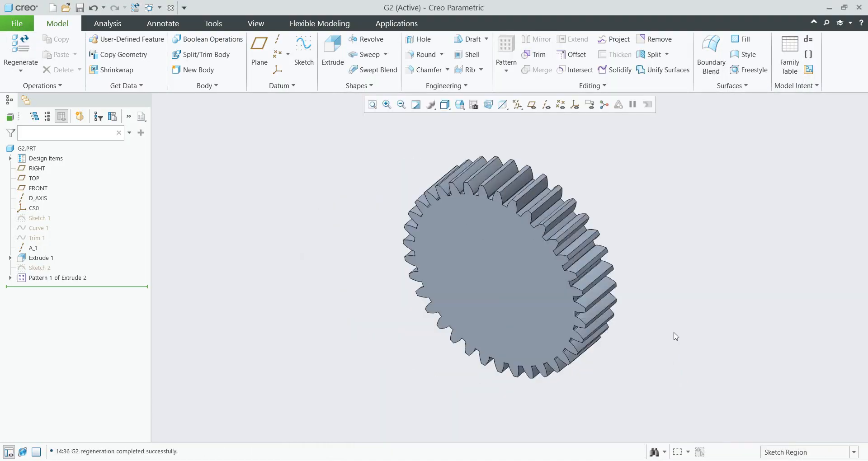
pyautogui.keyDown('ctrl'); pyautogui.moveTo(626, 279); pyautogui.dragTo(534, 288, button='middle'); pyautogui.keyUp('ctrl')
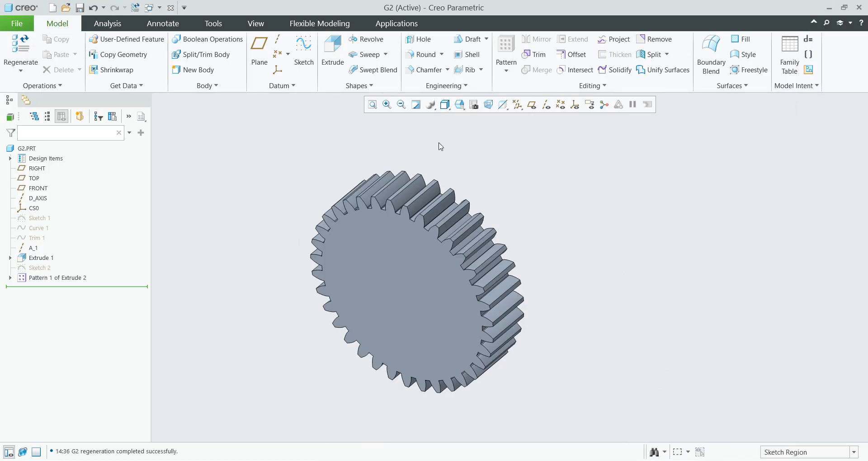
# Step: Round the root edges of the first patterned tooth, selected as intent edges, with a radius of 1.20
pyautogui.click(420, 56)
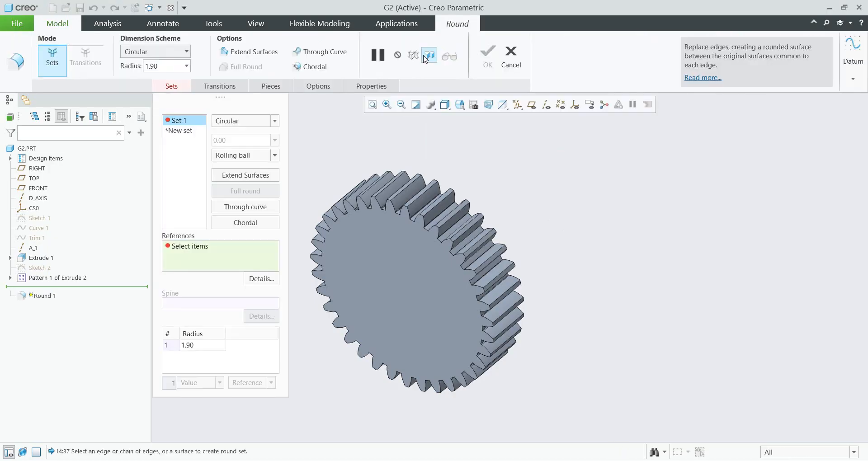
pyautogui.scroll(8, 378, 191)
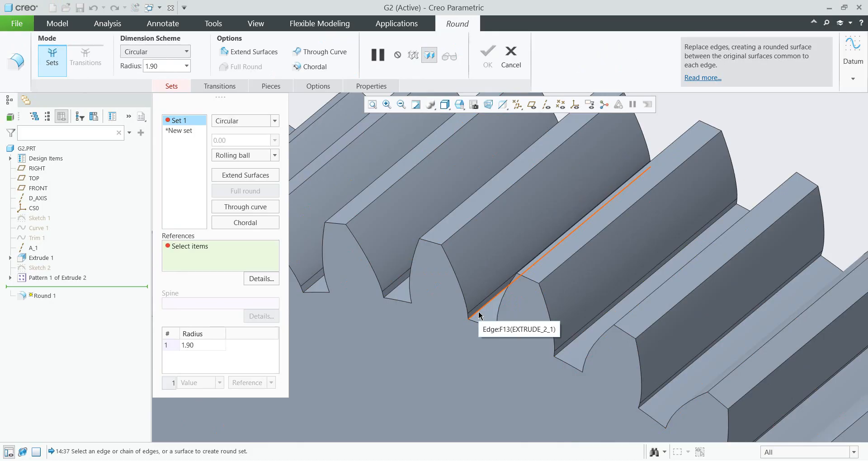
pyautogui.rightClick(479, 313)
pyautogui.rightClick(478, 313)
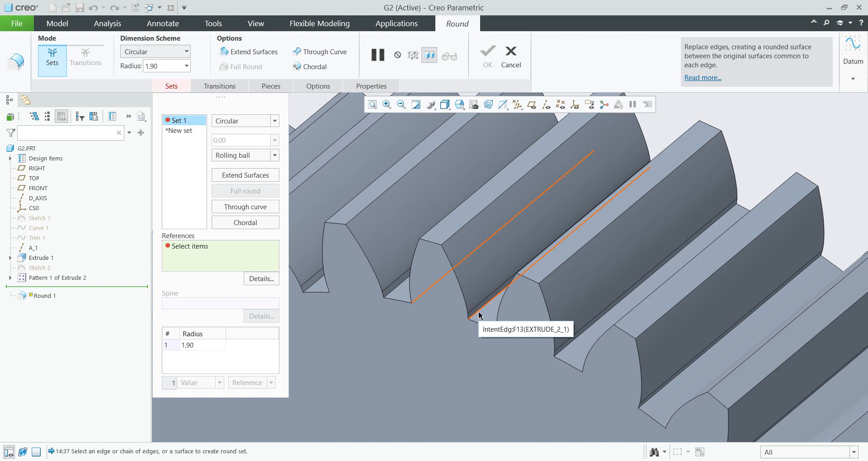
pyautogui.click(479, 315)
pyautogui.moveTo(560, 267); pyautogui.dragTo(583, 256, button='middle')
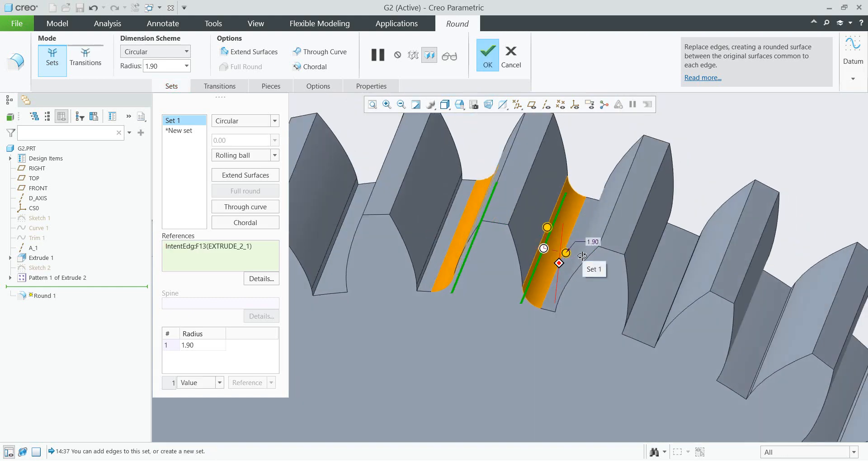
pyautogui.scroll(3, 562, 248)
pyautogui.moveTo(560, 249); pyautogui.dragTo(548, 247)
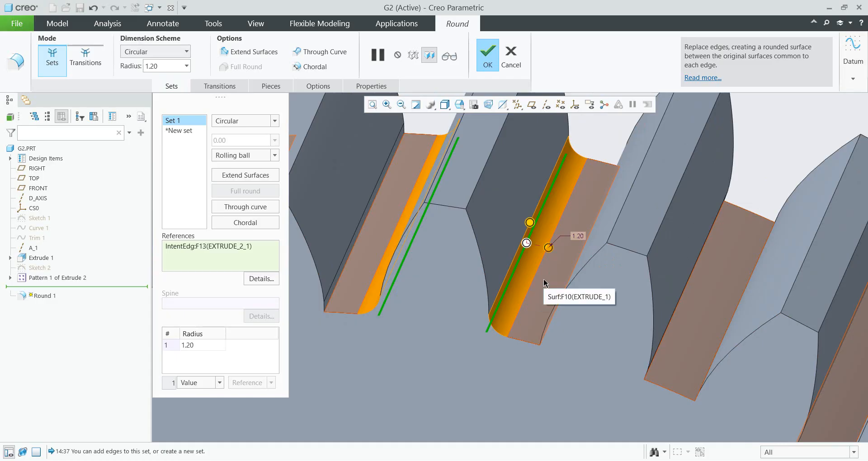
pyautogui.middleClick(544, 279)
# Step: Pattern the root round by reference so that it follows the tooth pattern around the whole gear
pyautogui.scroll(-5, 535, 294)
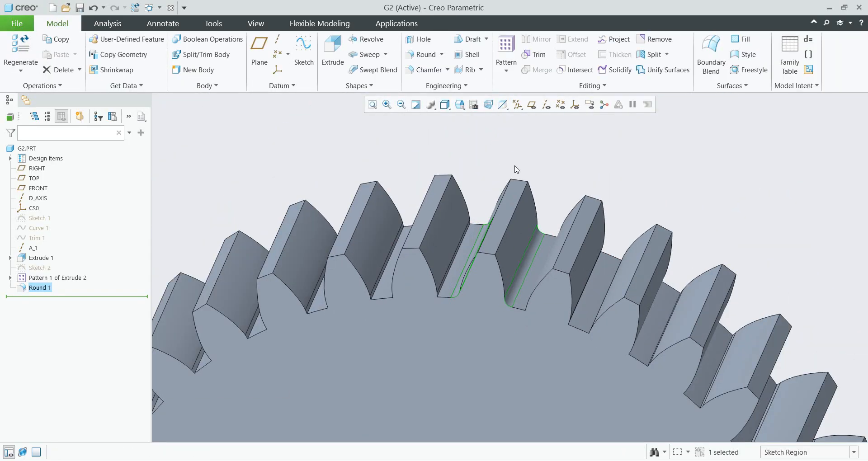
pyautogui.click(506, 52)
pyautogui.middleClick(506, 128)
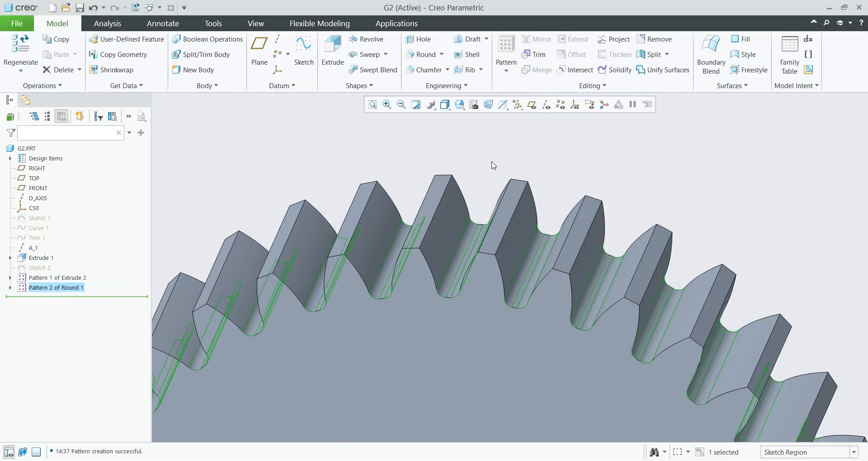
pyautogui.scroll(5, 493, 166)
pyautogui.moveTo(494, 165); pyautogui.dragTo(444, 184, button='middle')
pyautogui.click(354, 193)
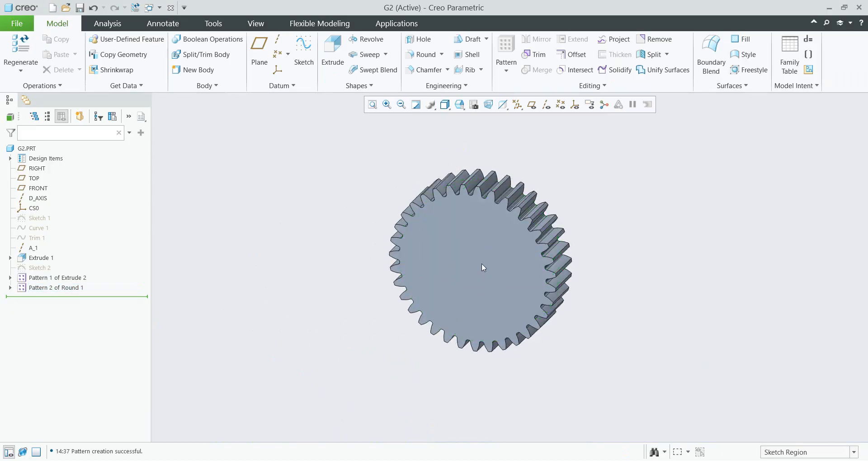